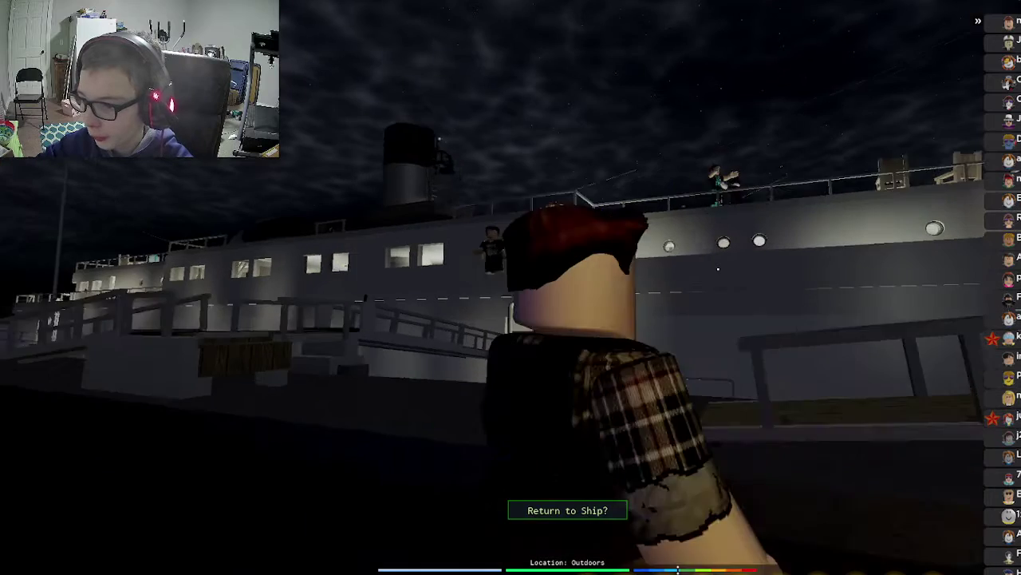
pyautogui.scroll(5, 511, 287)
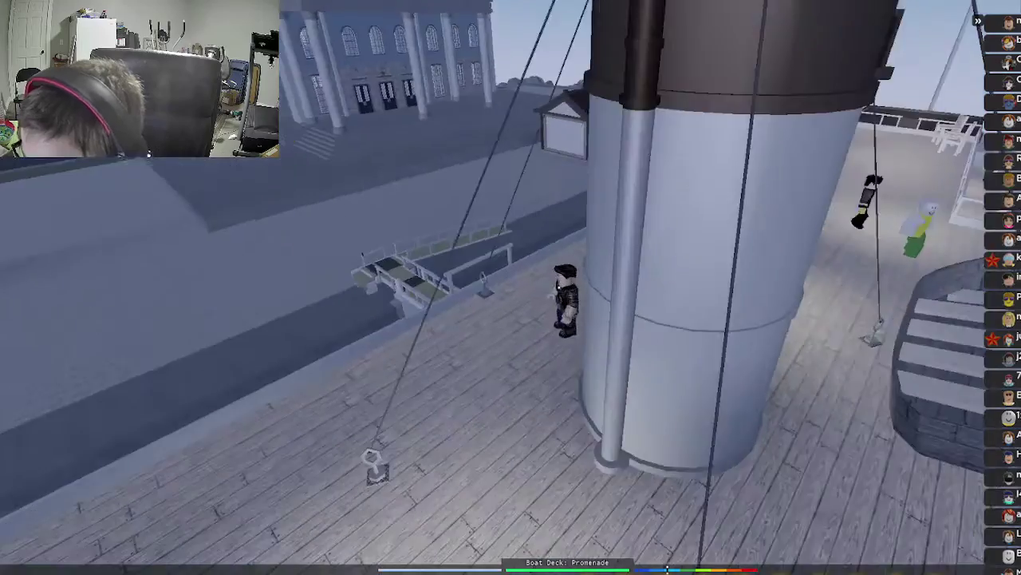
pyautogui.scroll(5, 567, 274)
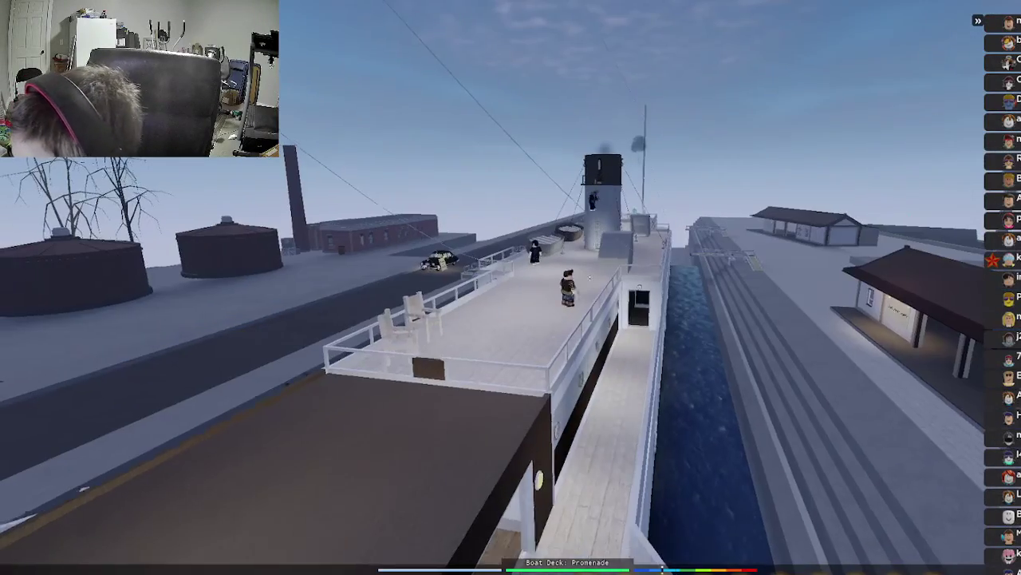
pyautogui.scroll(5, 510, 288)
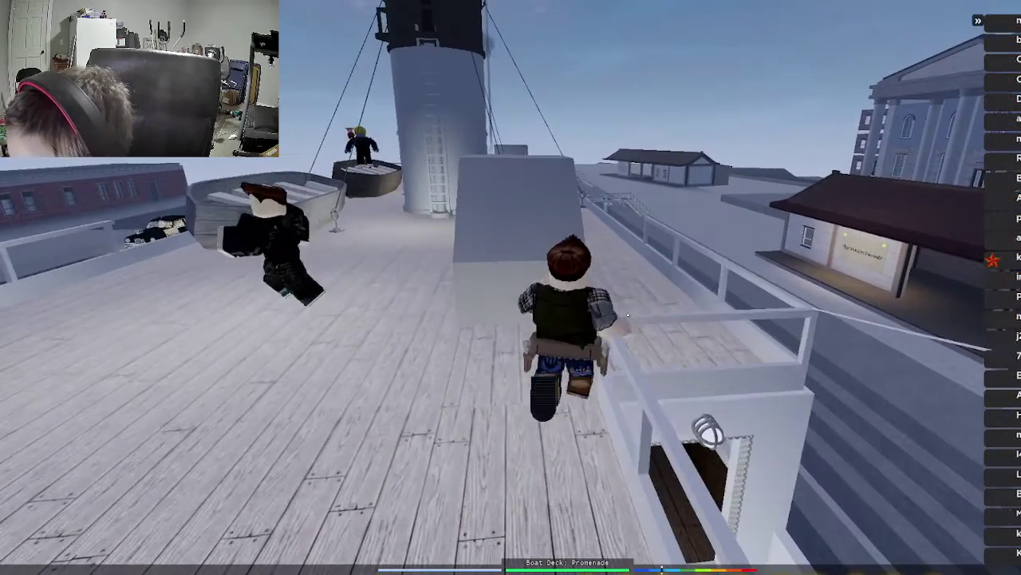
# Run along the boat deck past the funnel and stair enclosure toward the gift-box table.
pyautogui.press('w')
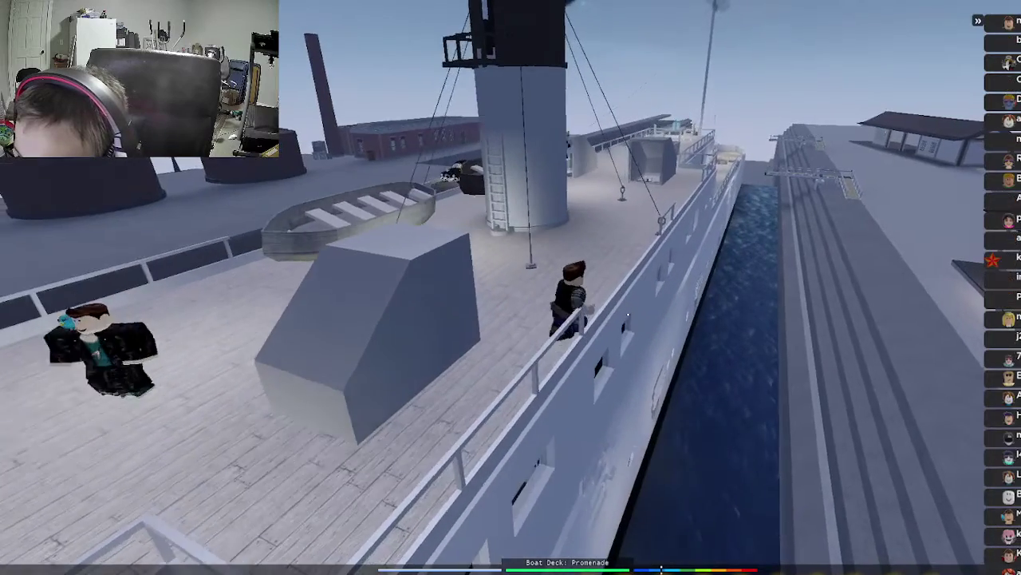
pyautogui.scroll(5, 510, 288)
pyautogui.press('w')
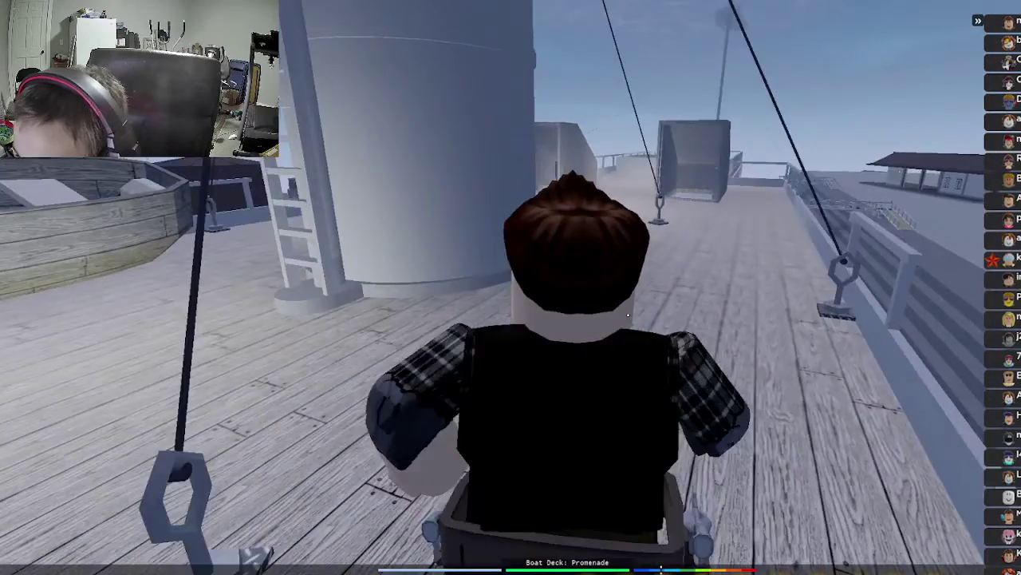
pyautogui.scroll(3, 510, 287)
pyautogui.press('w')
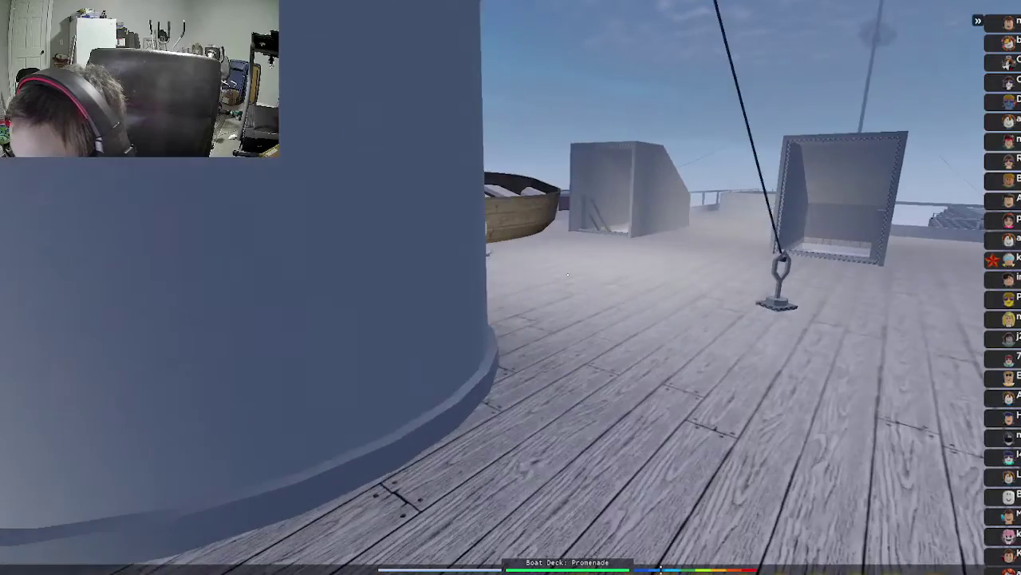
pyautogui.press('w')
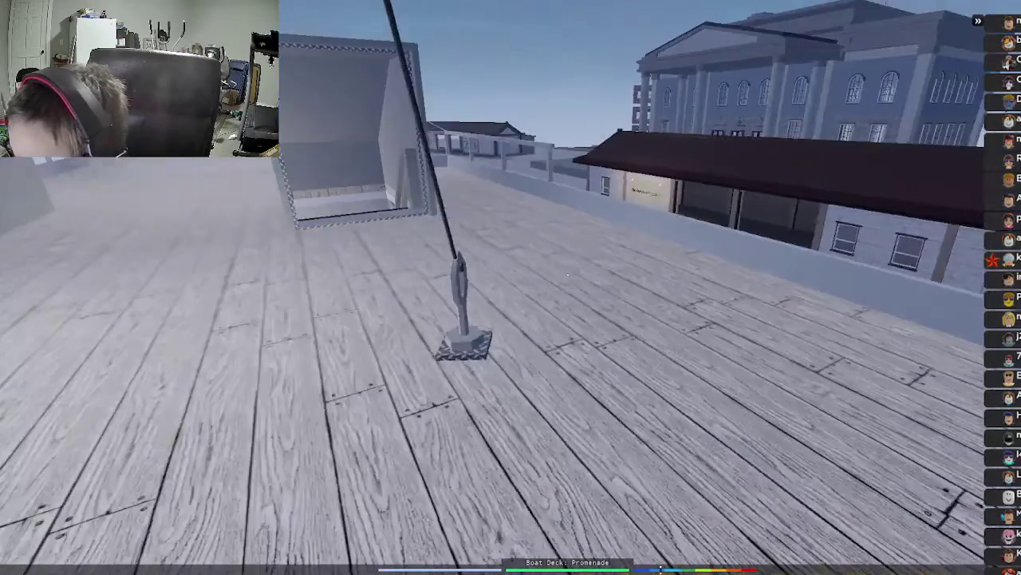
pyautogui.press('w')
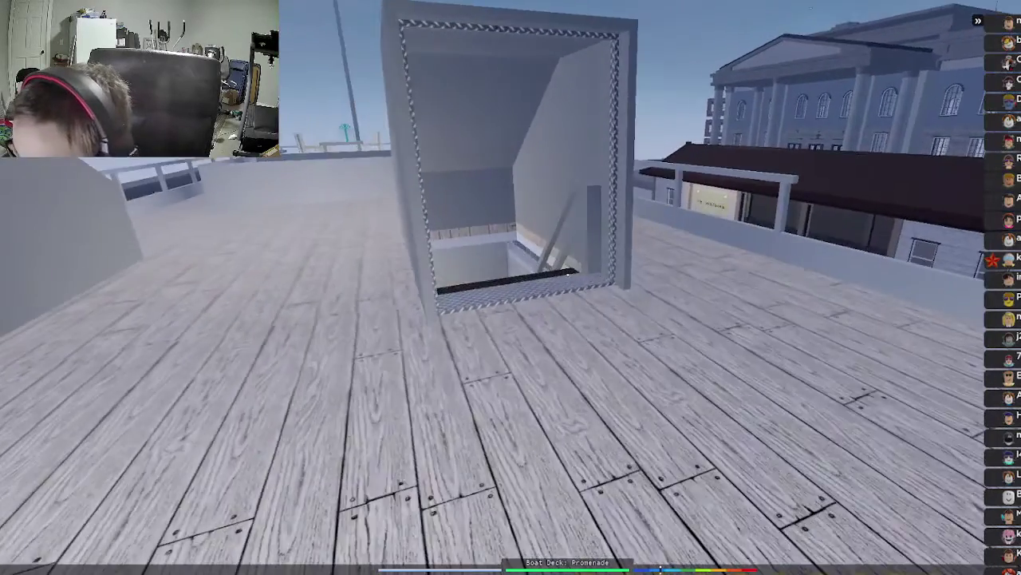
pyautogui.scroll(-4, 511, 287)
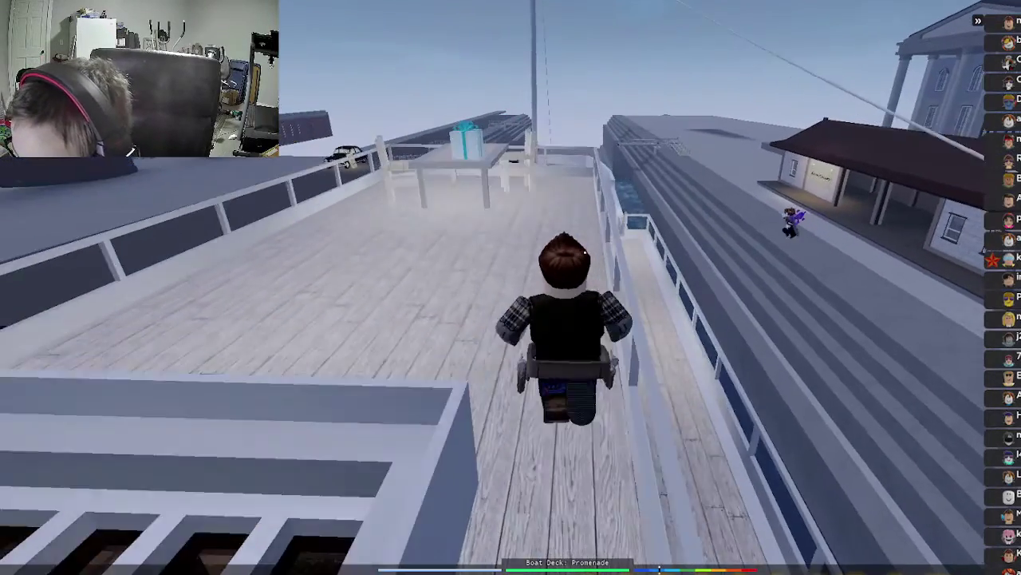
pyautogui.press('w')
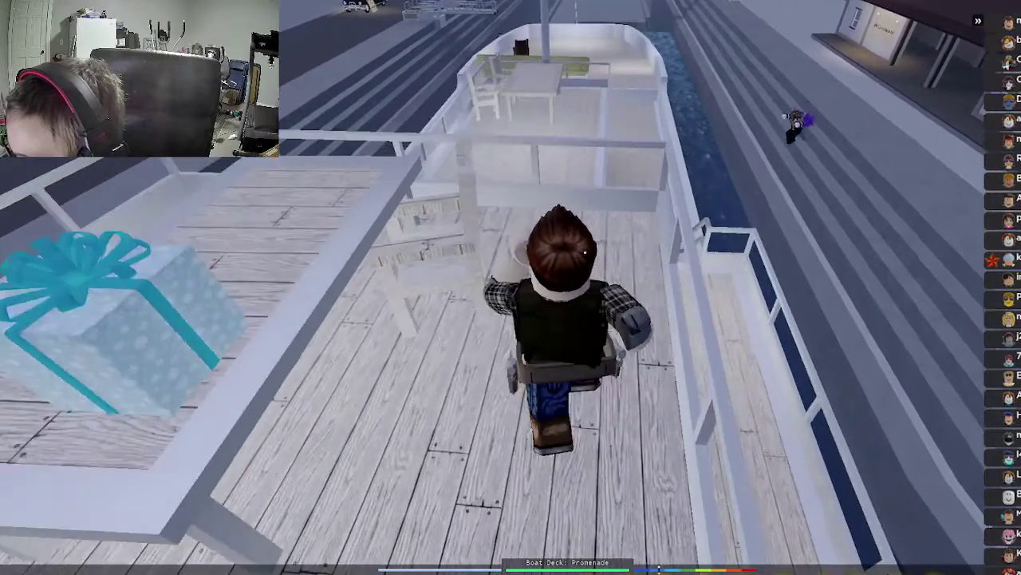
pyautogui.press('w')
# Jump down to the A Deck afterdeck, then over the stern railing beside another player.
pyautogui.press('w')
pyautogui.press('space')
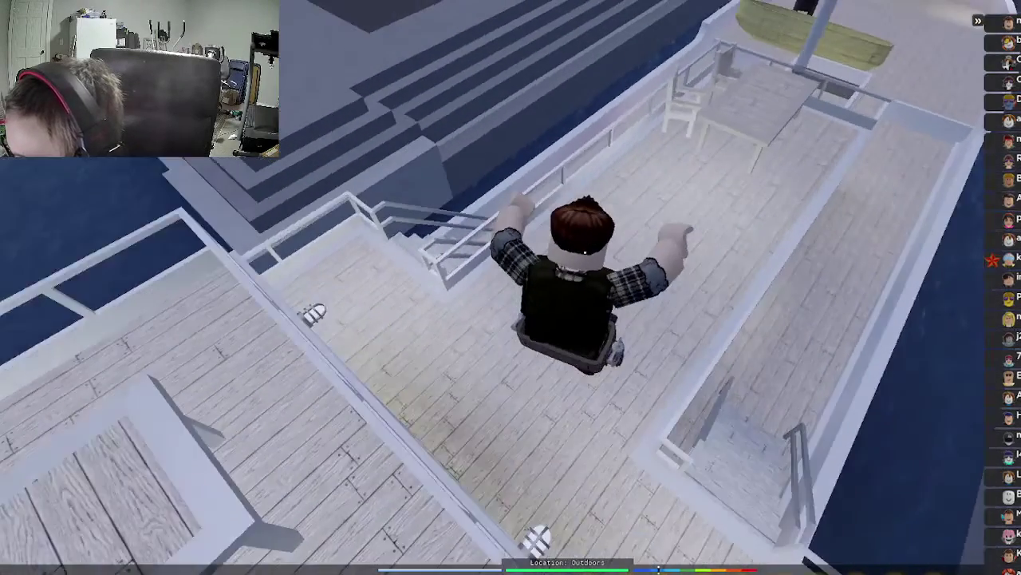
pyautogui.press('w')
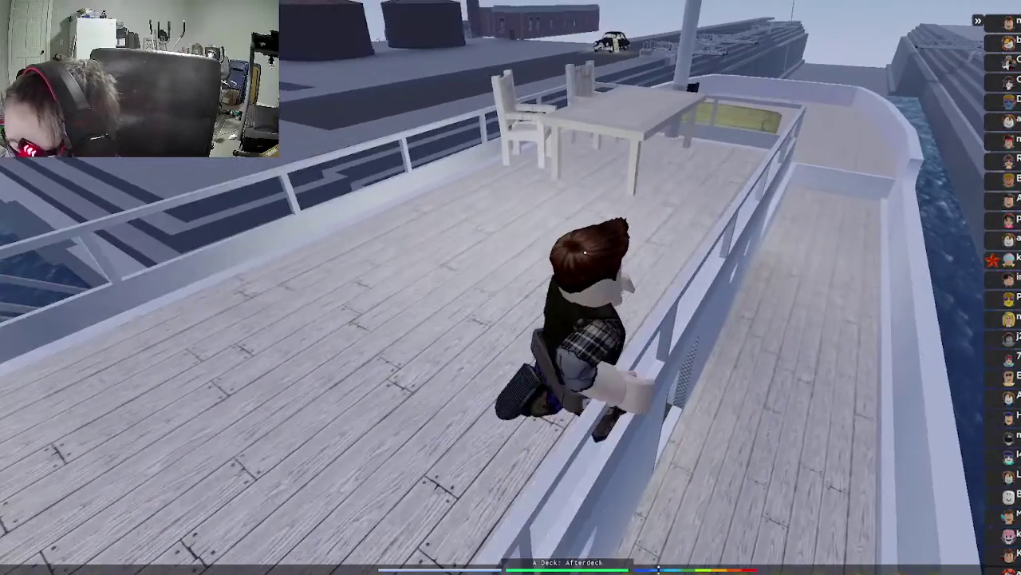
pyautogui.press('w')
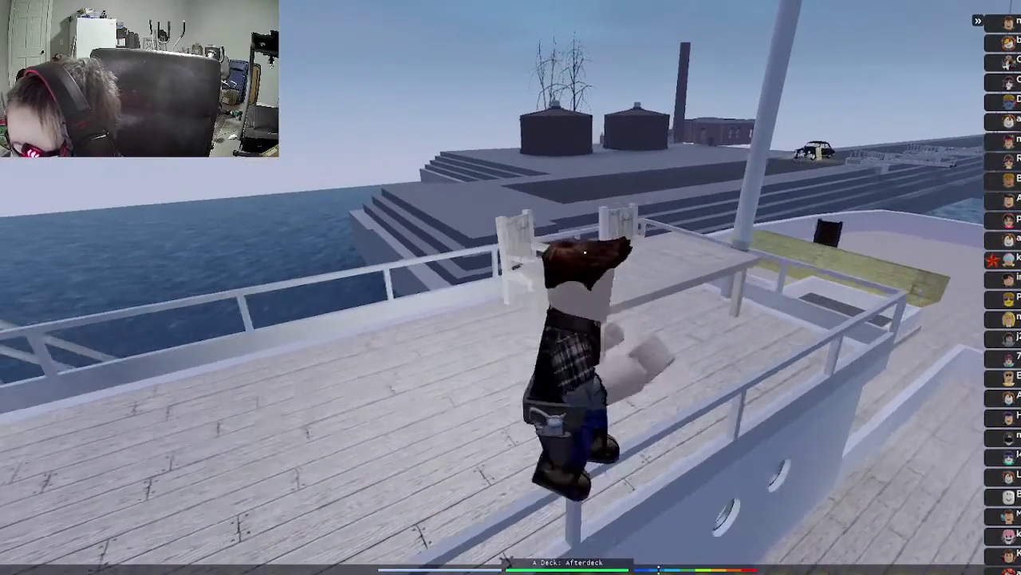
pyautogui.press('w')
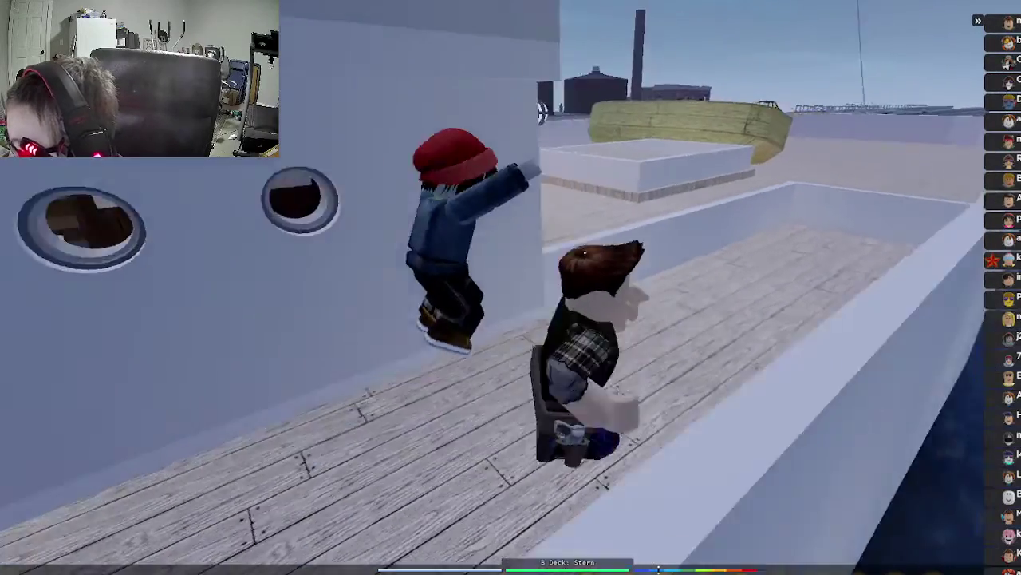
# Go through the stern hatch and follow the engine-room catwalk down to D Deck.
pyautogui.press('w')
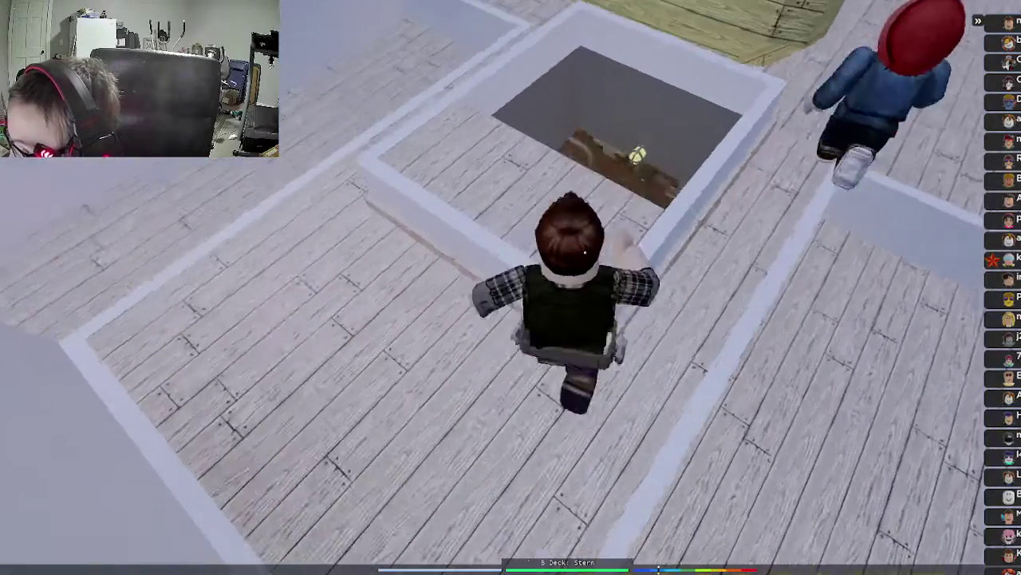
pyautogui.press('w')
pyautogui.press('w')
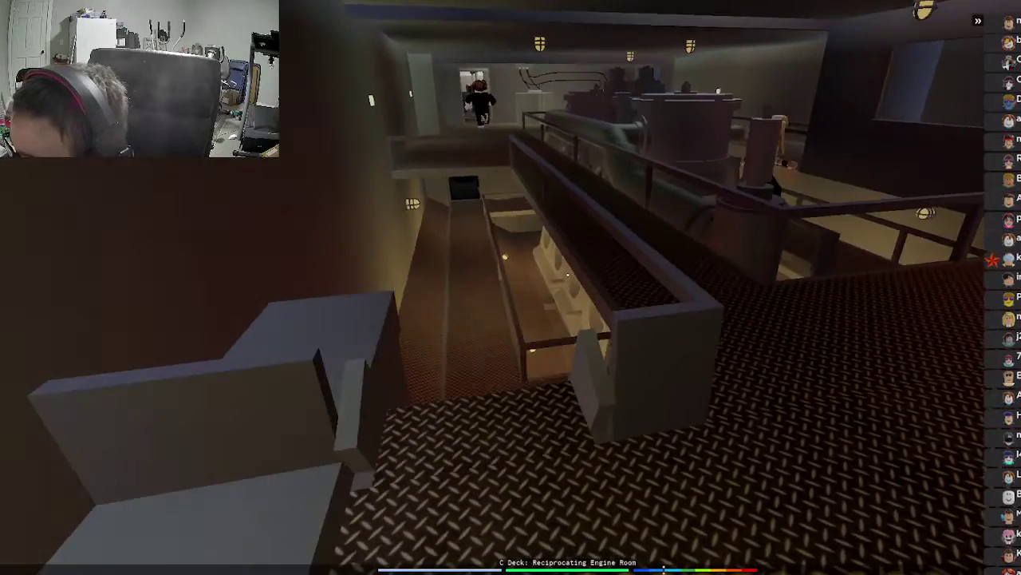
pyautogui.press('w')
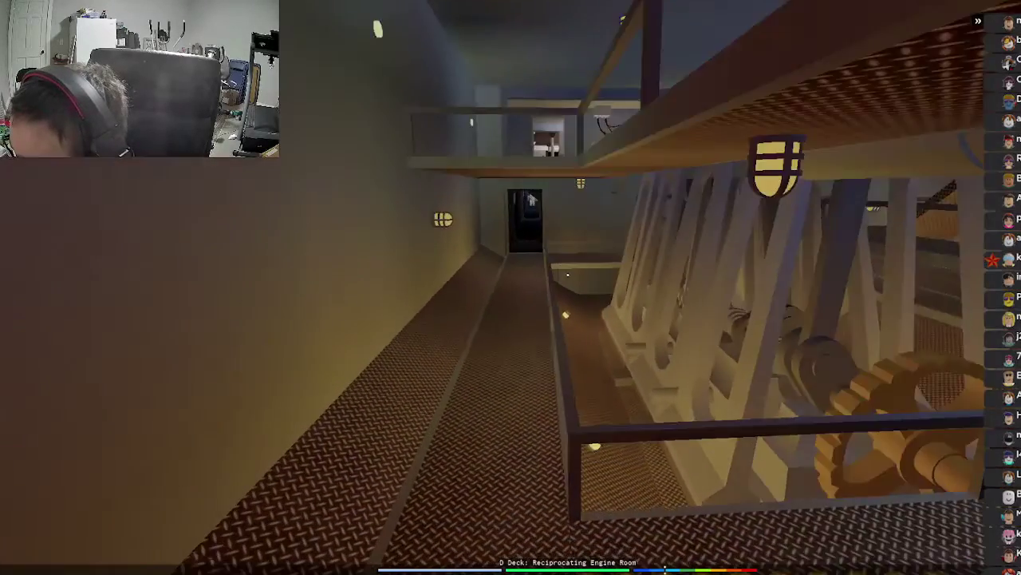
pyautogui.press('w')
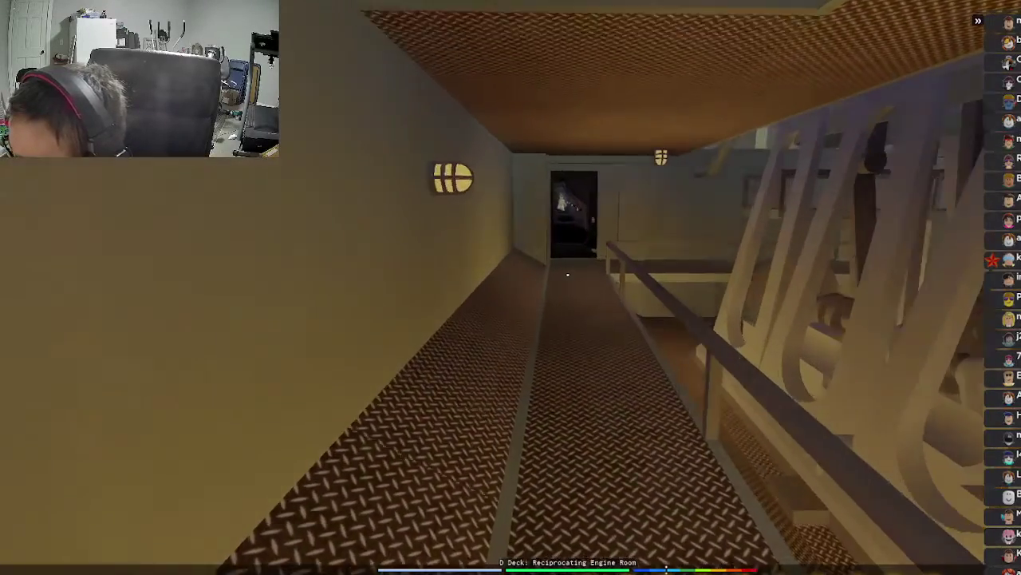
pyautogui.press('w')
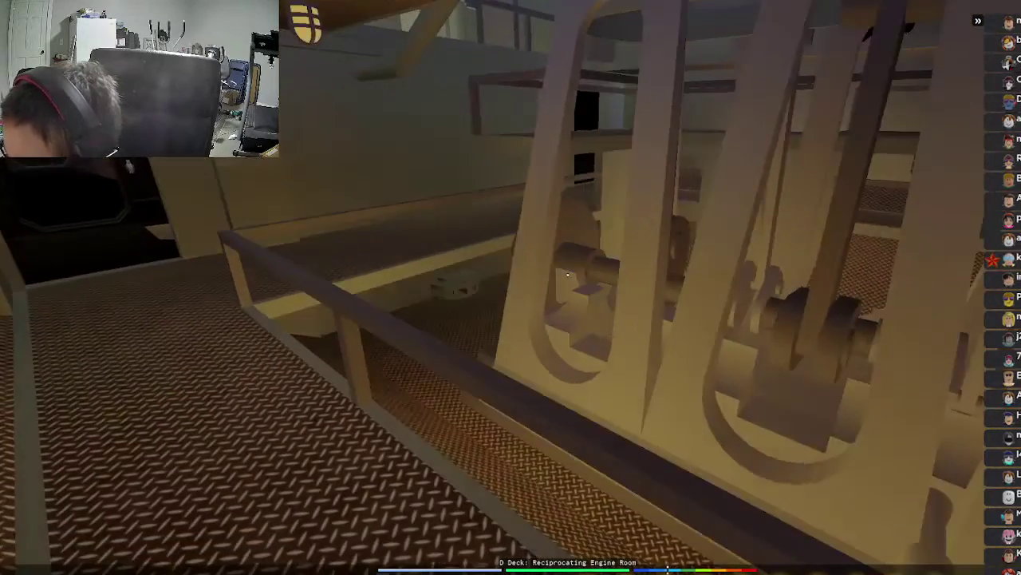
pyautogui.press('w')
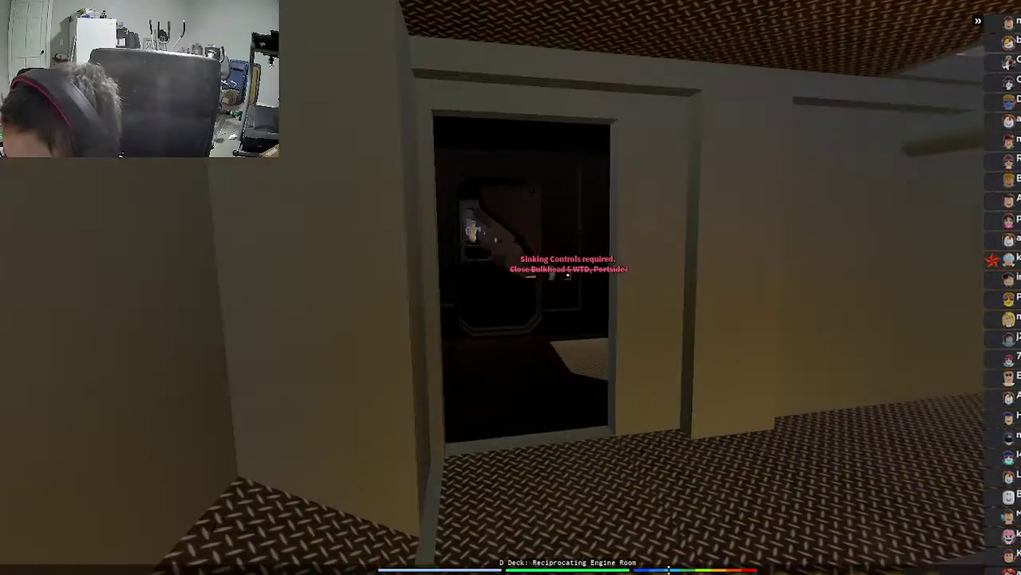
pyautogui.press('w')
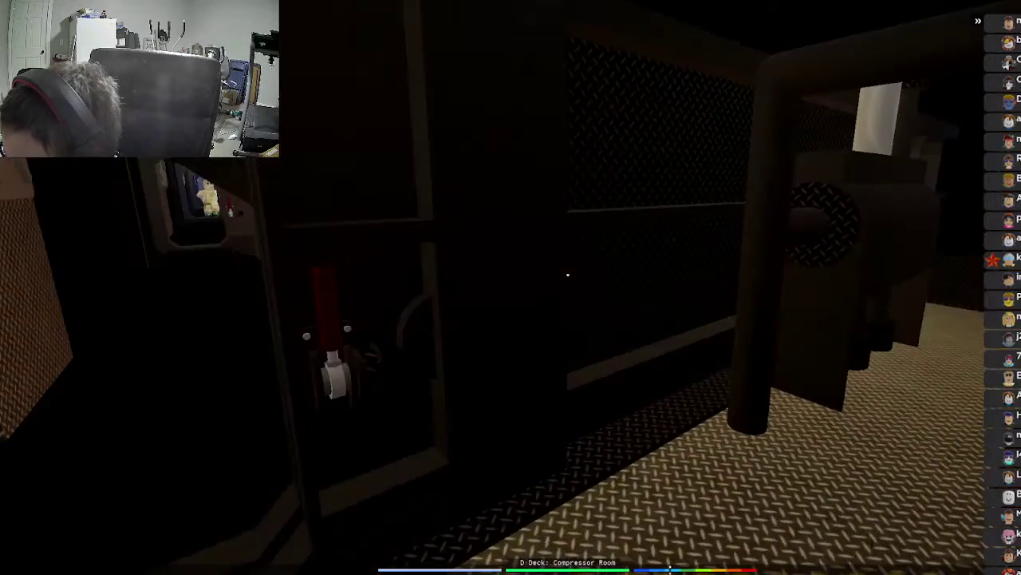
pyautogui.press('w')
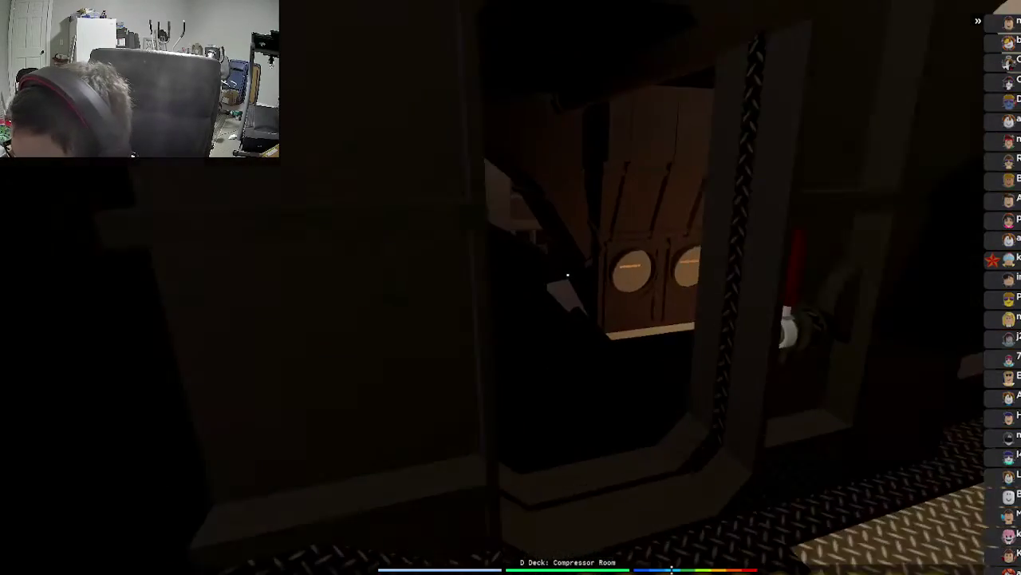
# Cross Boiler Room IV past the red lever, following another player to the Reciprocating Engine Room.
pyautogui.press('w')
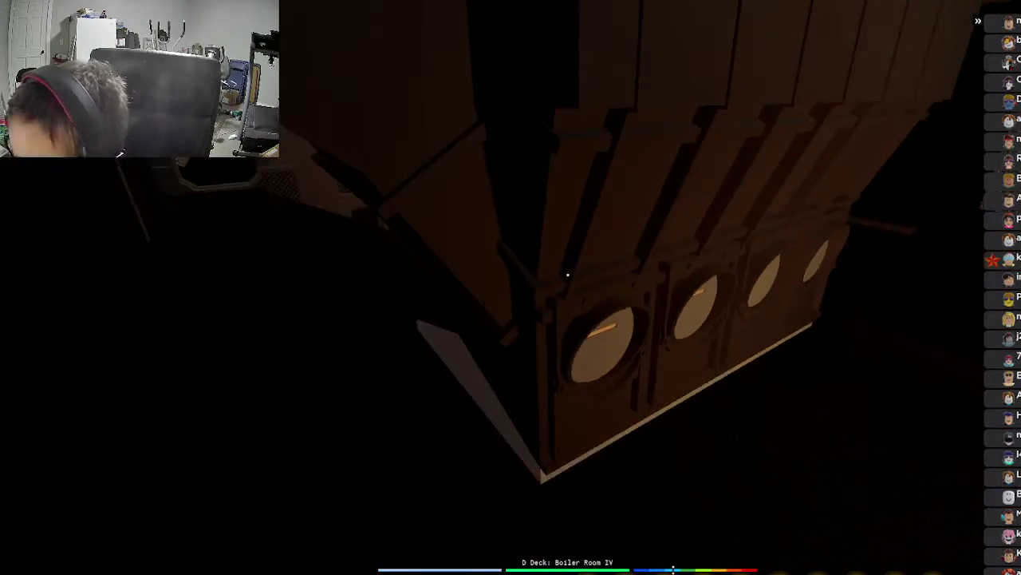
pyautogui.press('w')
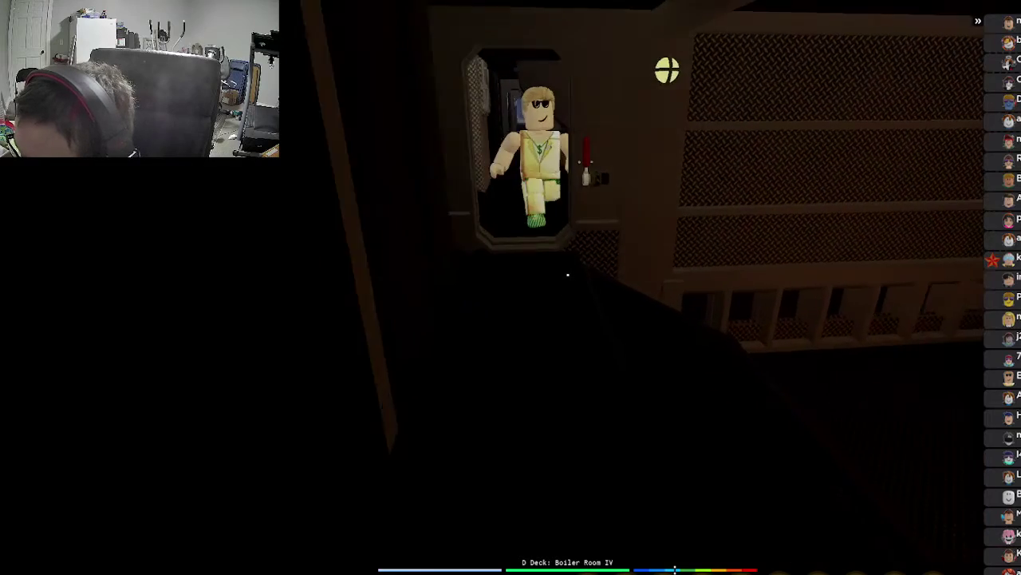
pyautogui.press('w')
pyautogui.press('w')
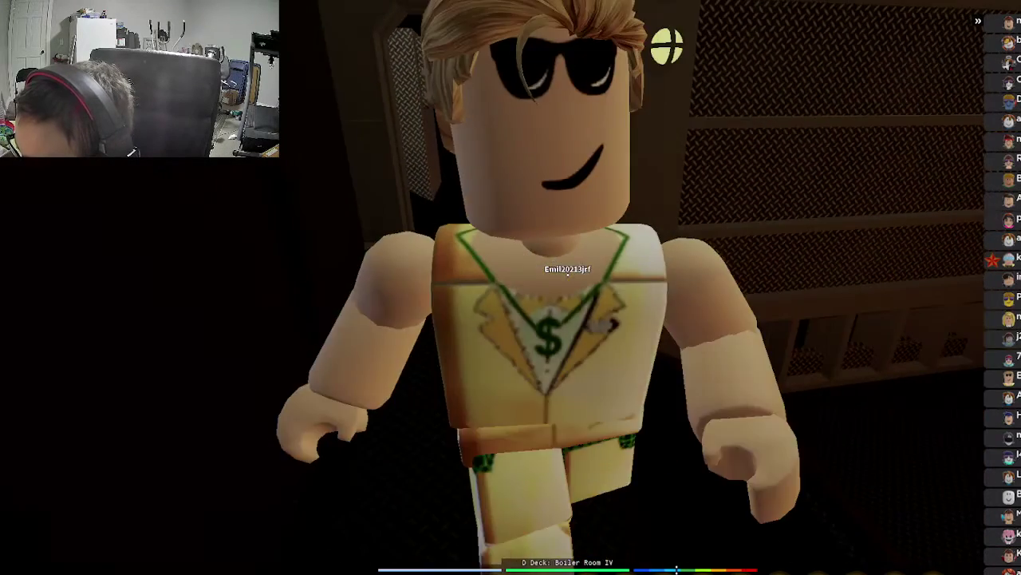
pyautogui.press('w')
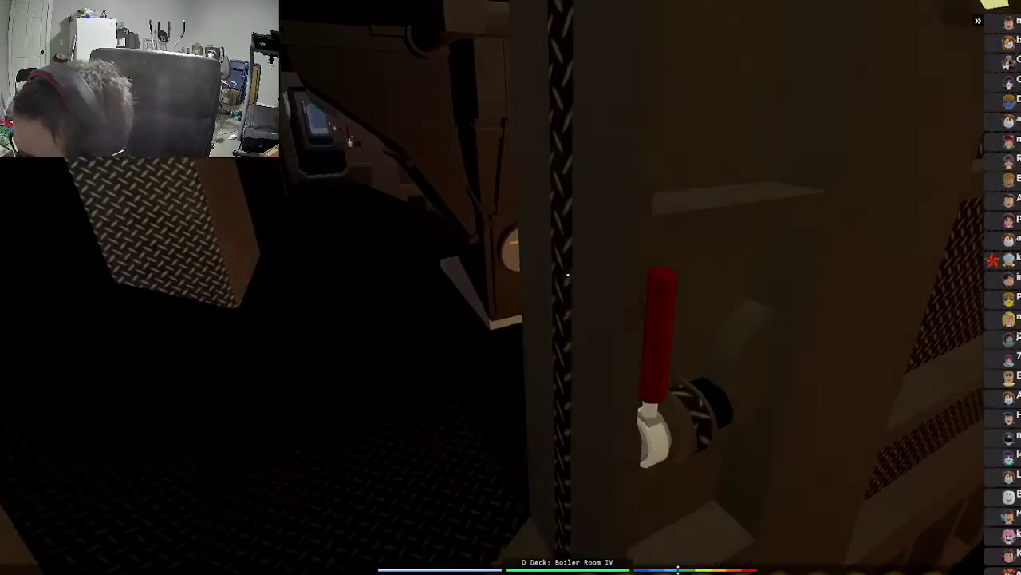
pyautogui.press('w')
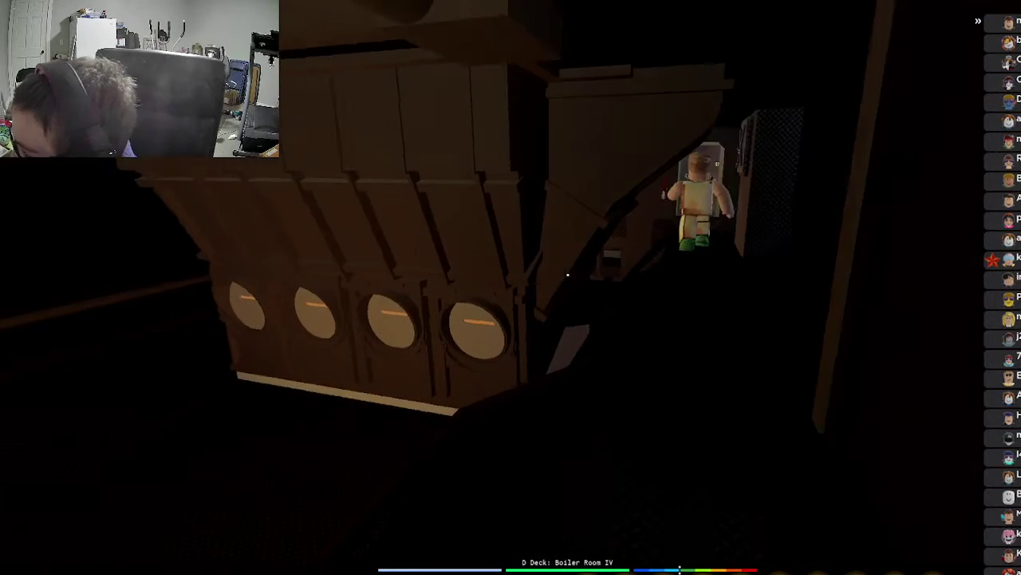
pyautogui.press('w')
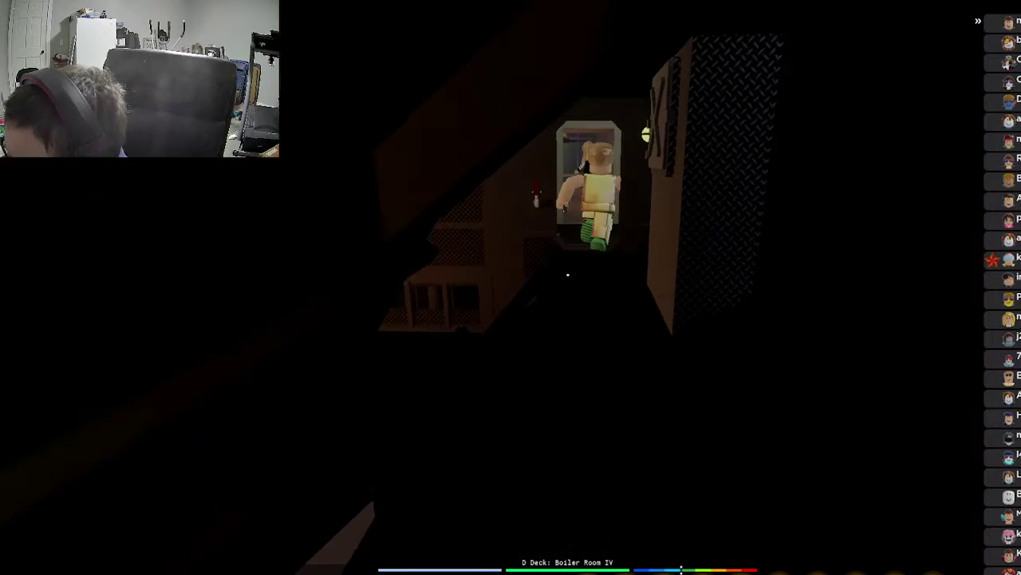
pyautogui.press('w')
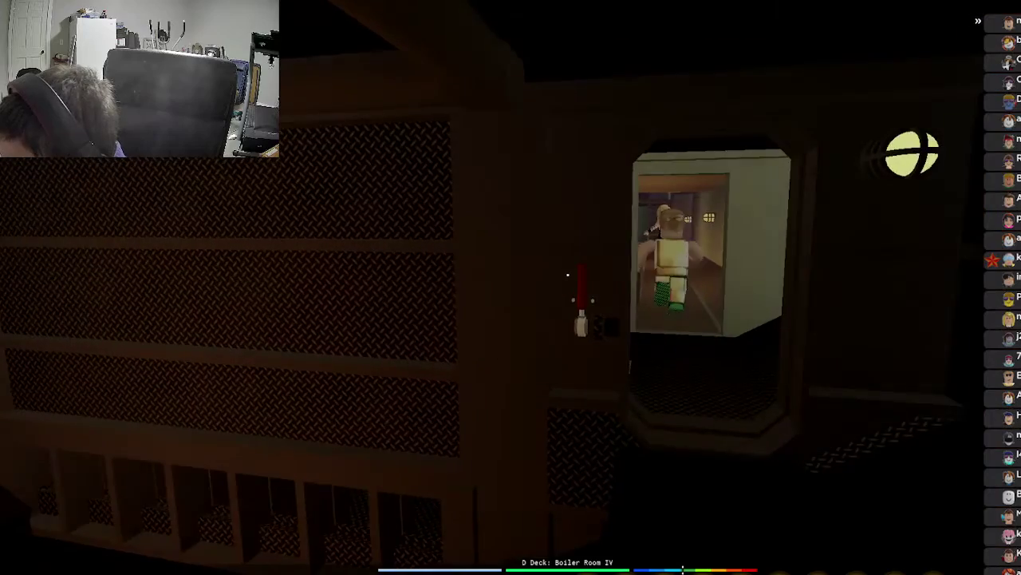
pyautogui.press('w')
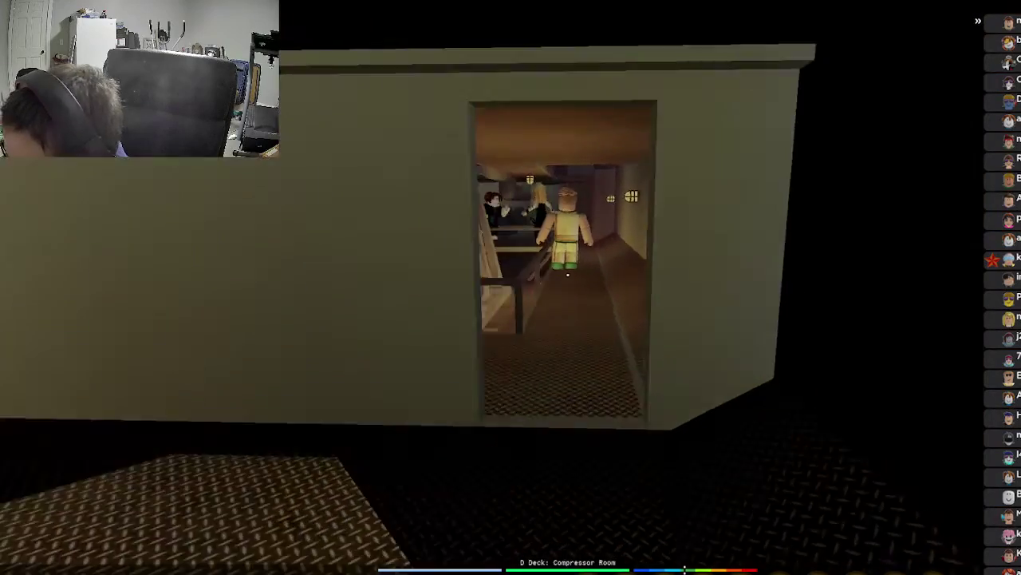
# Look over the engines from the walkway, then take the metal staircase up to C Deck.
pyautogui.press('w')
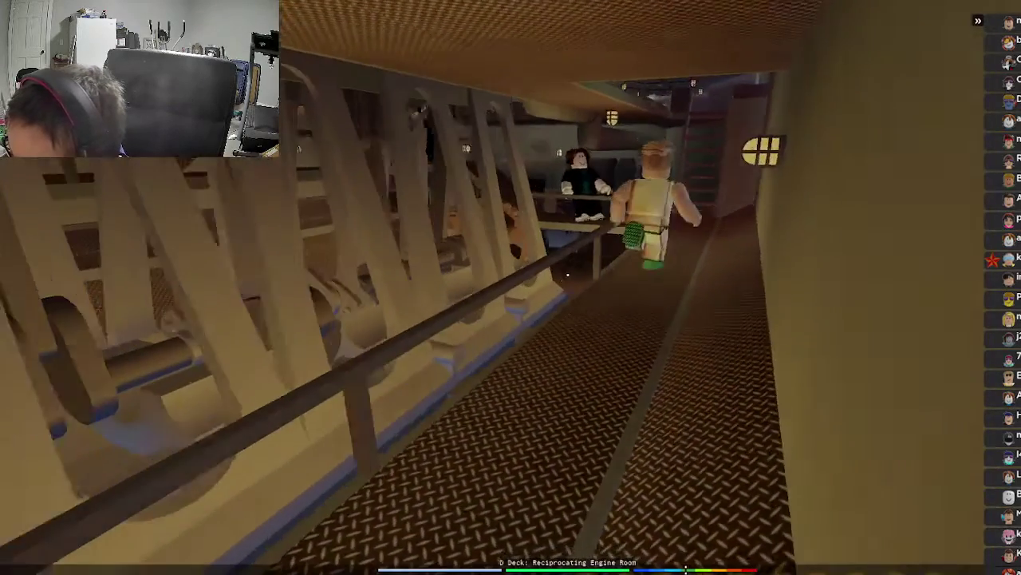
pyautogui.press('w')
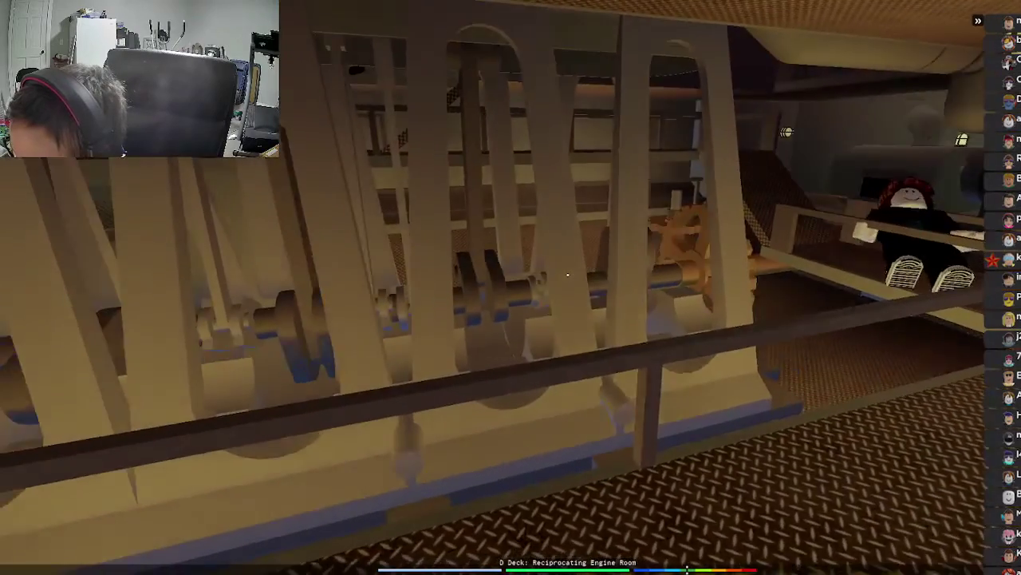
pyautogui.press('w')
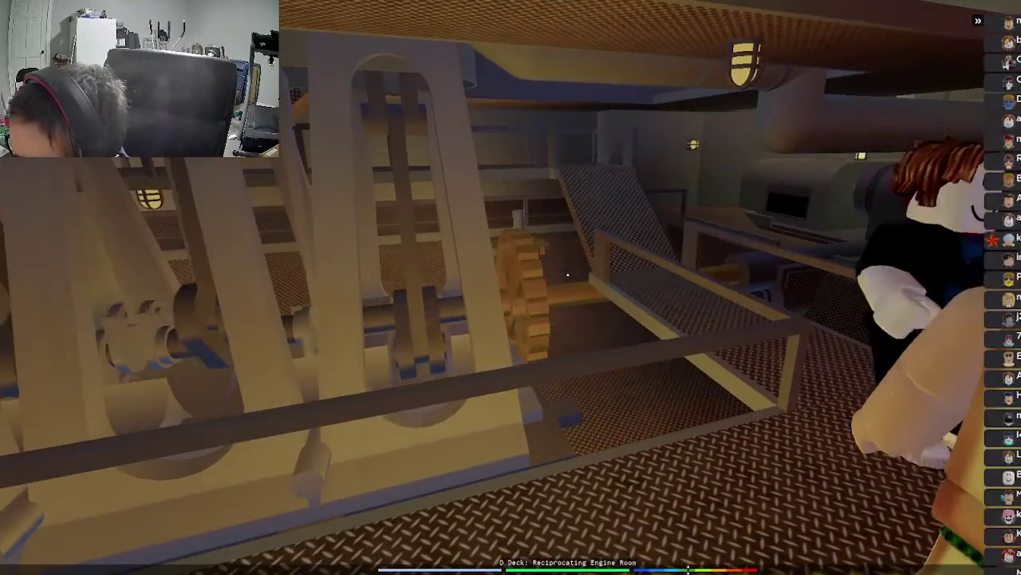
pyautogui.press('w')
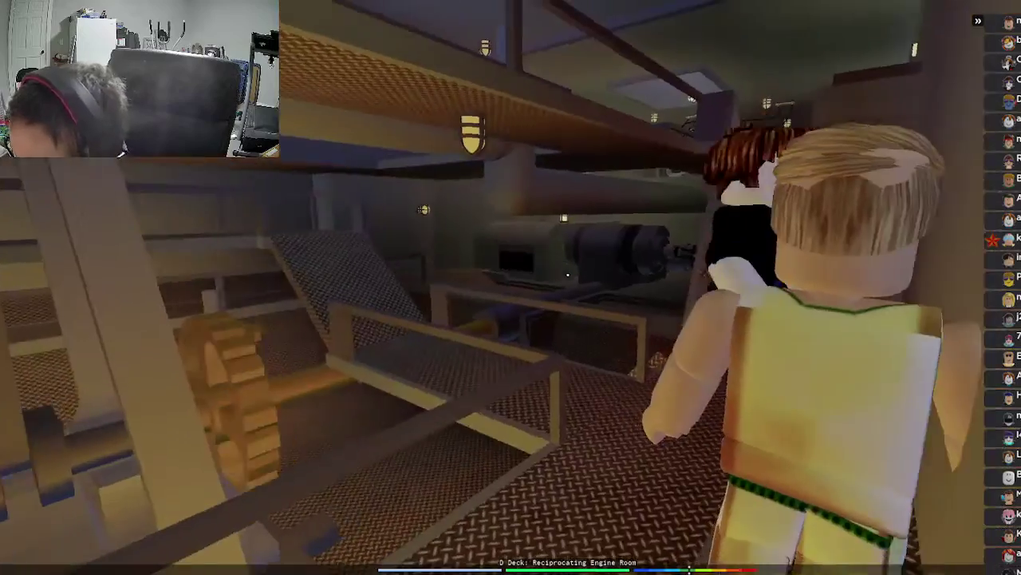
pyautogui.press('w')
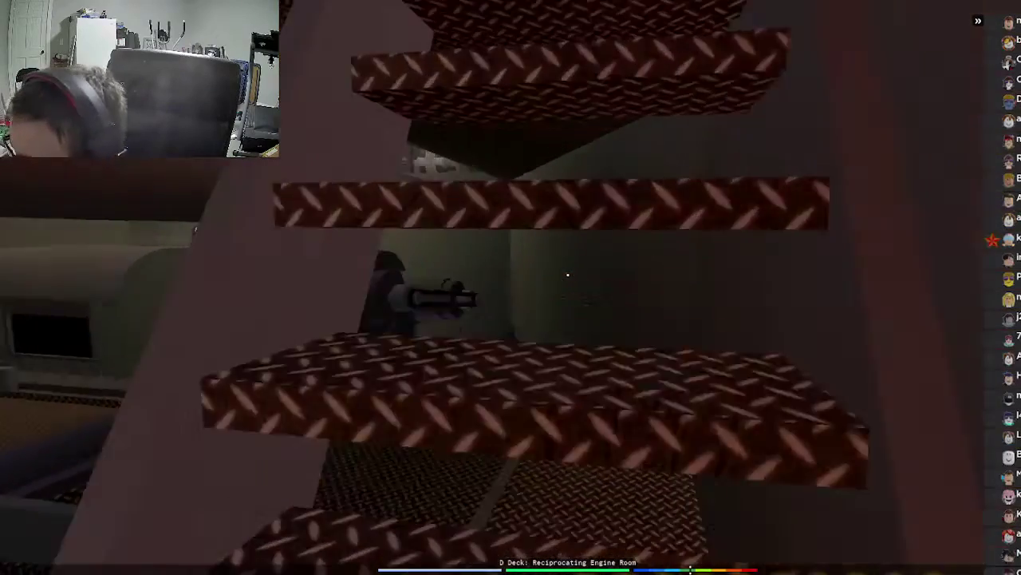
pyautogui.press('w')
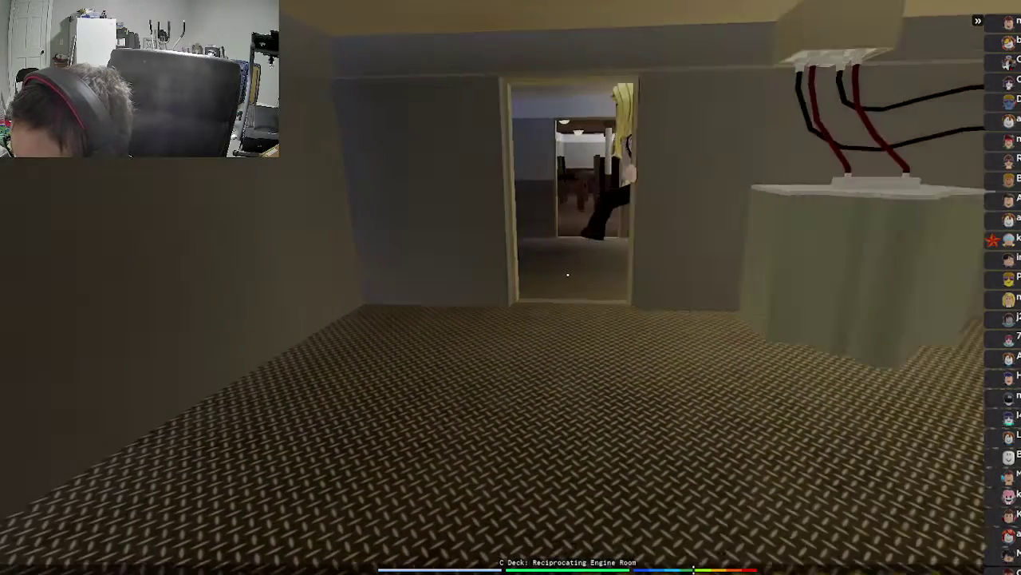
# Follow the C Deck Crew Access corridor to its staircase and climb into the B Deck Galley.
pyautogui.press('w')
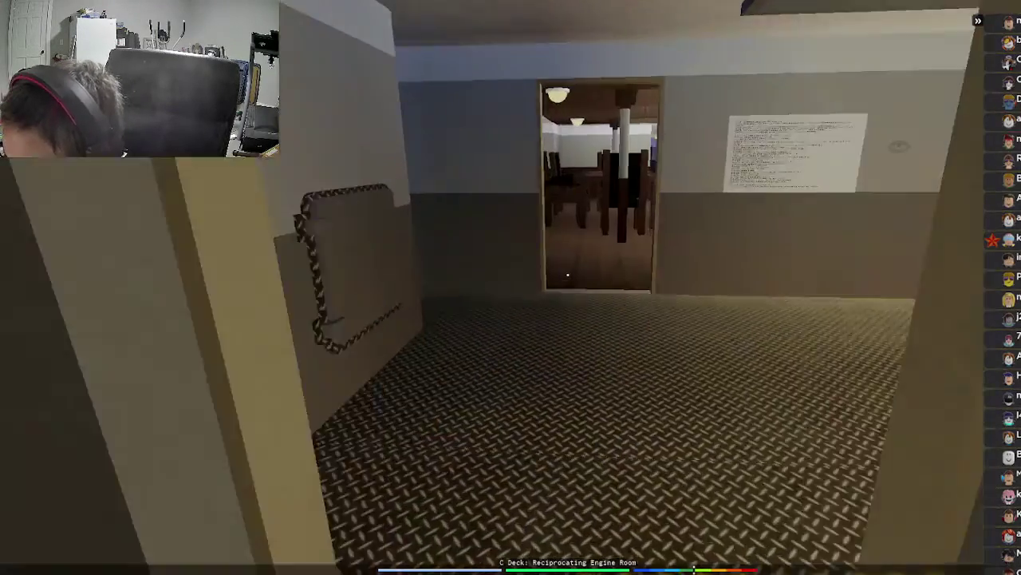
pyautogui.press('w')
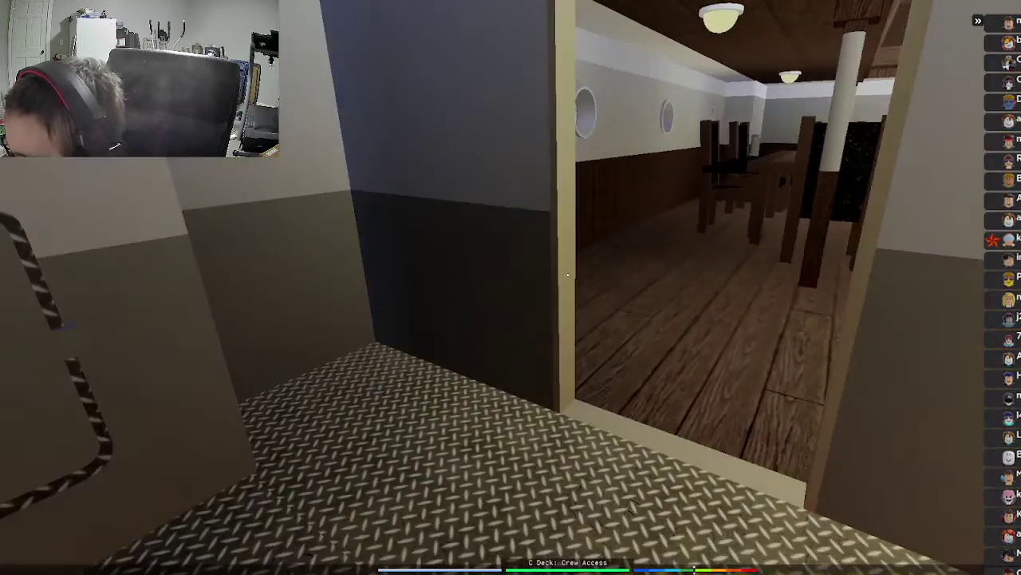
pyautogui.press('w')
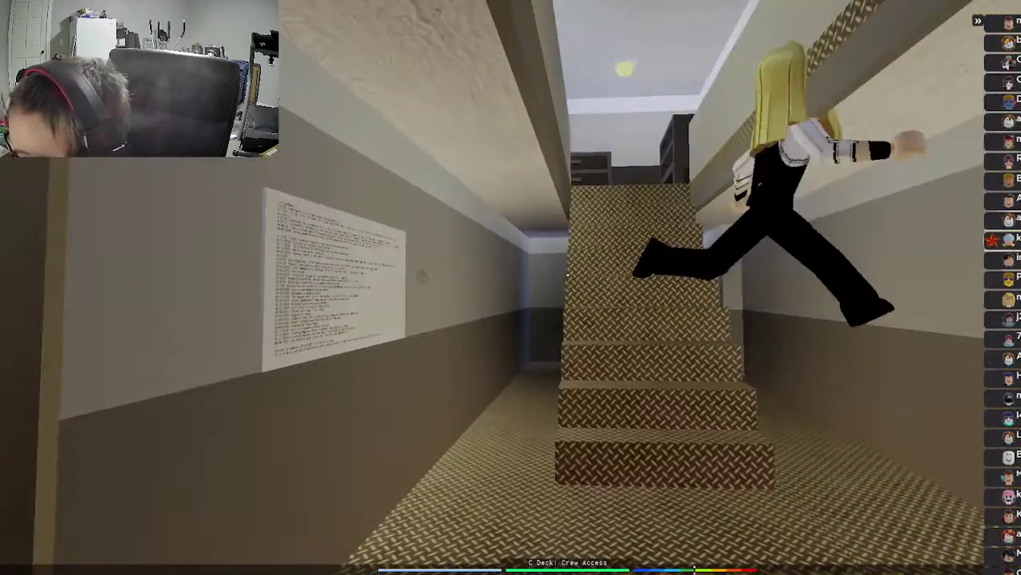
pyautogui.press('w')
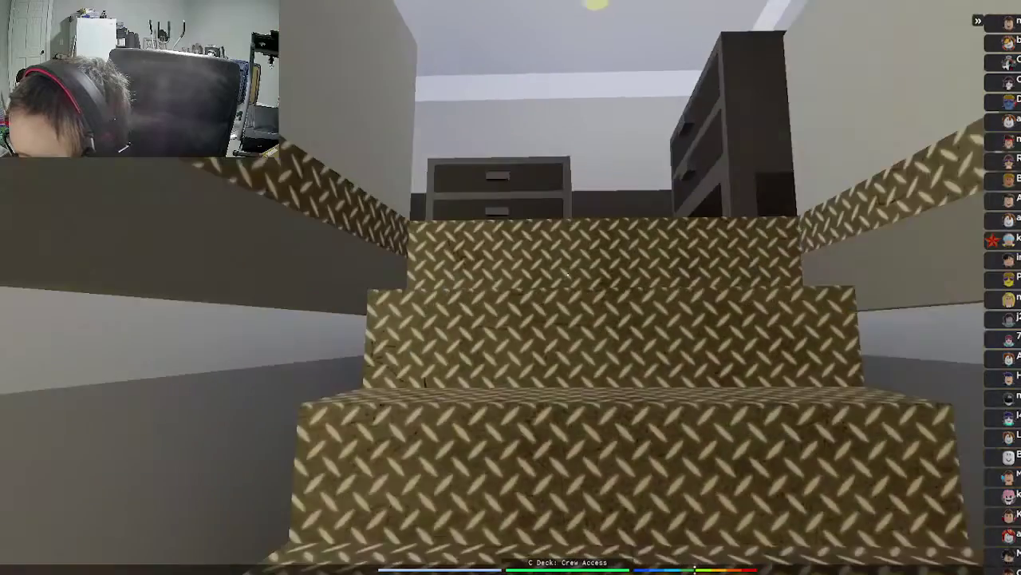
# Follow the locker corridor around the corner and past the galley counters into the Commons.
pyautogui.press('w')
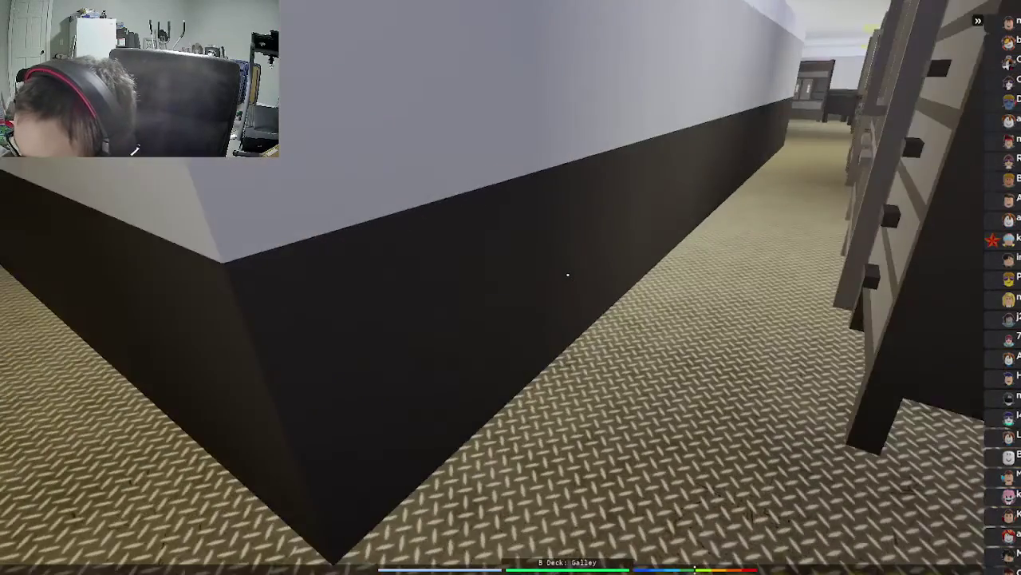
pyautogui.press('w')
pyautogui.press('w')
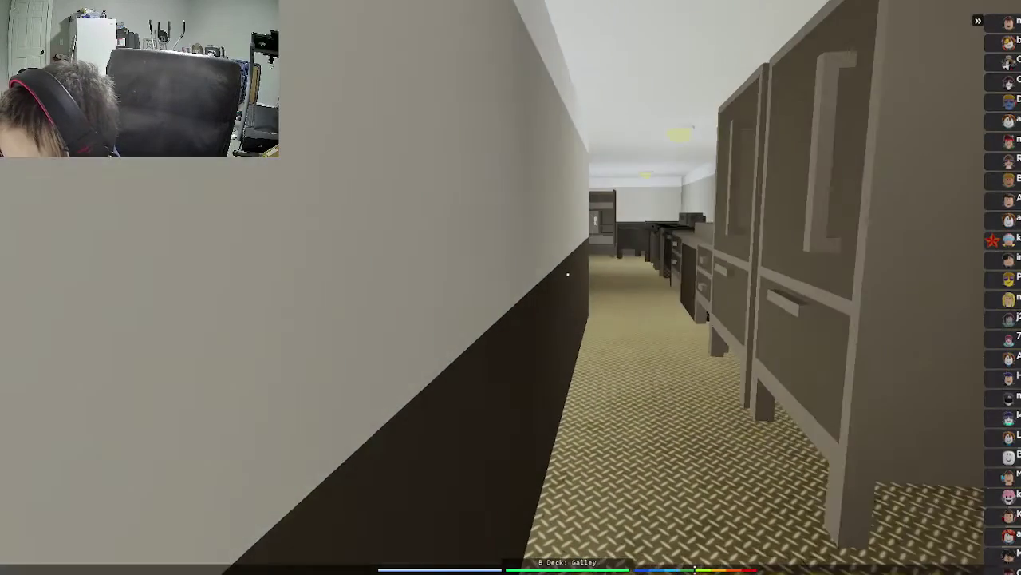
pyautogui.press('w')
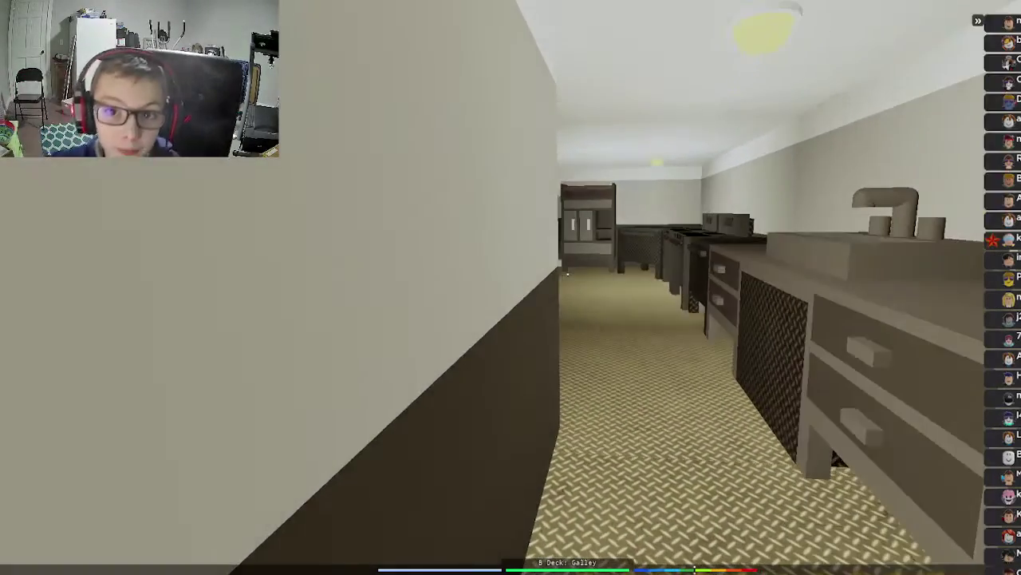
pyautogui.press('w')
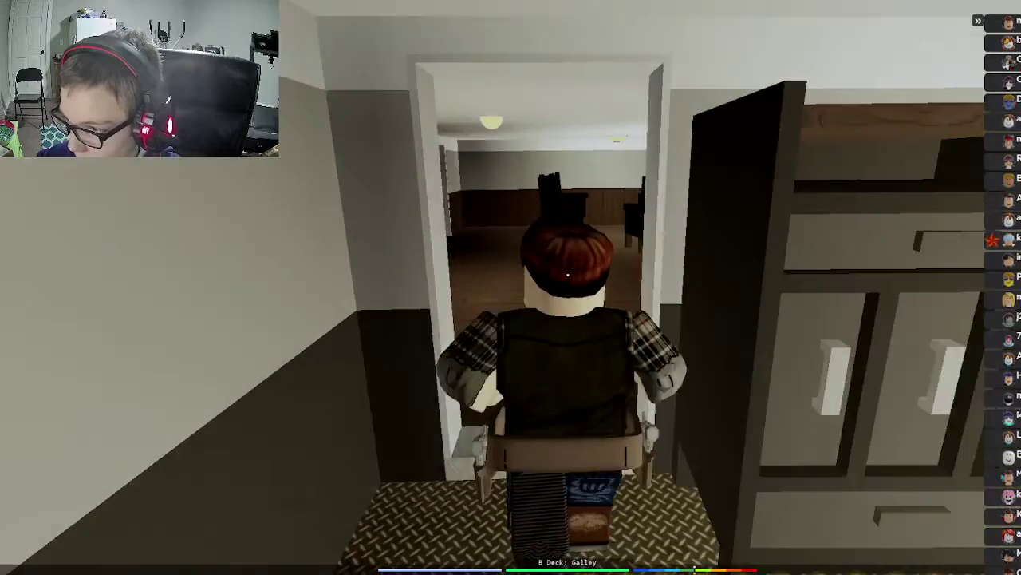
pyautogui.press('w')
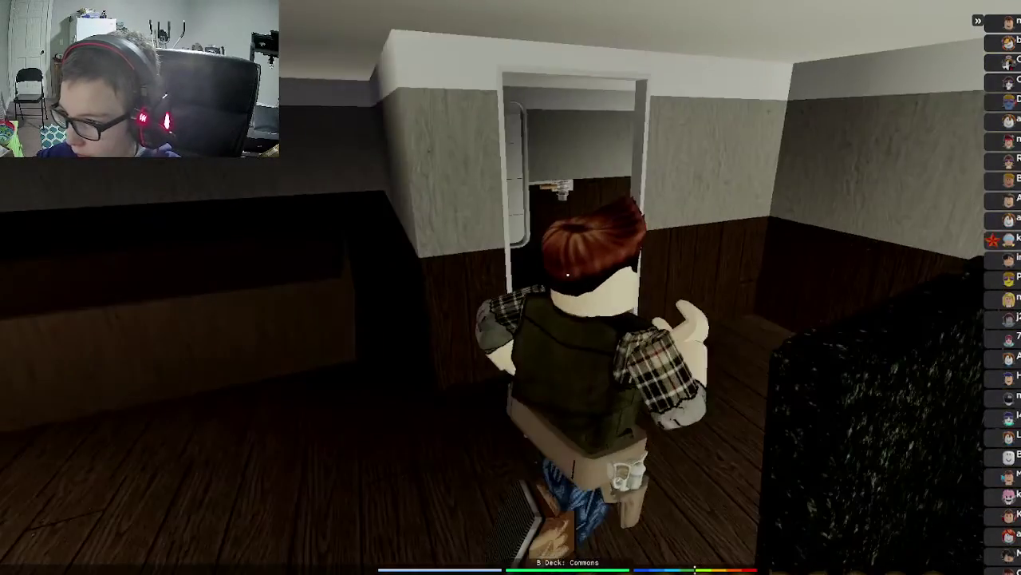
# Pass the sleeping player in the larger Commons room, then descend the cabin stairs to C Deck.
pyautogui.press('w')
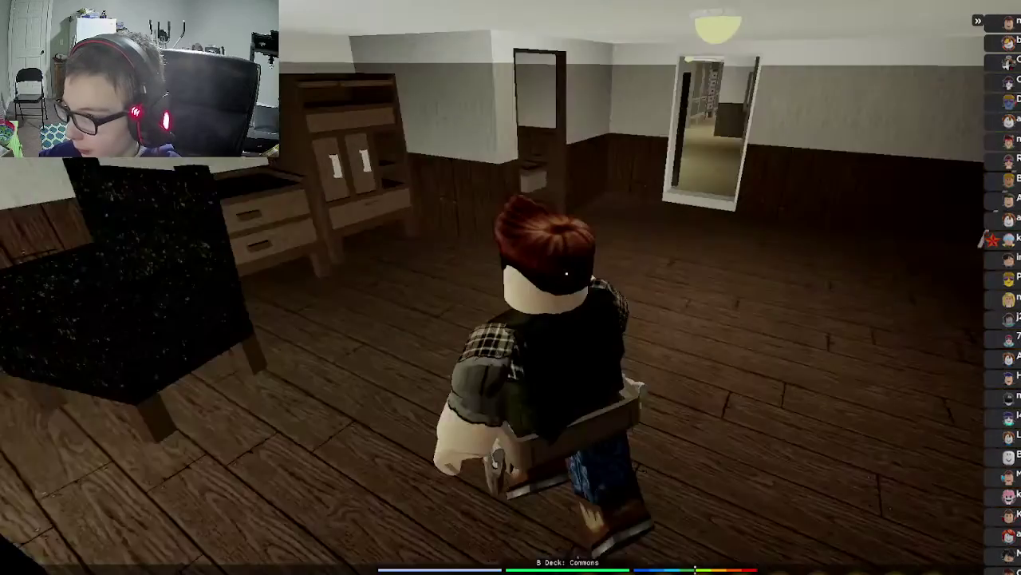
pyautogui.press('w')
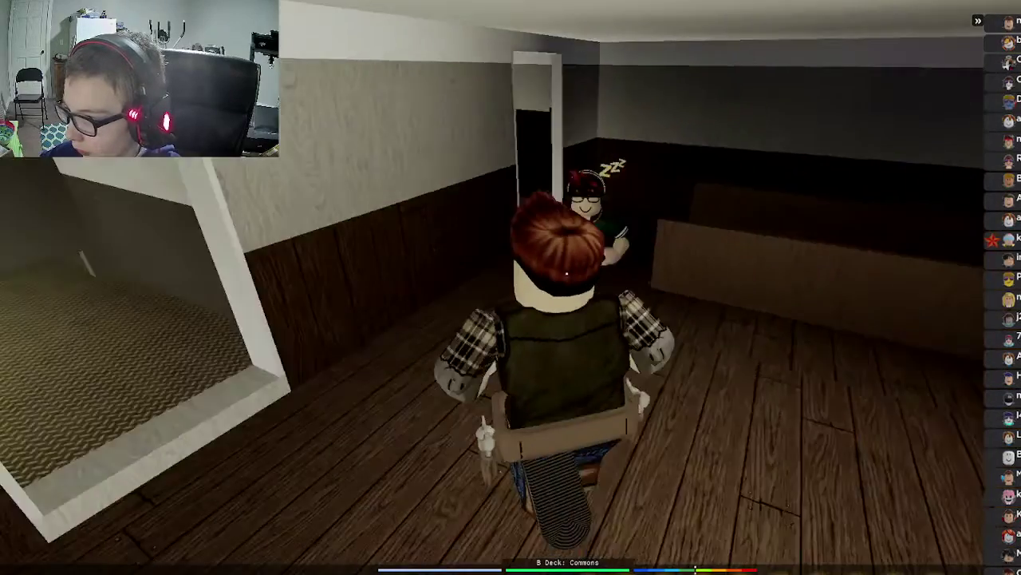
pyautogui.press('w')
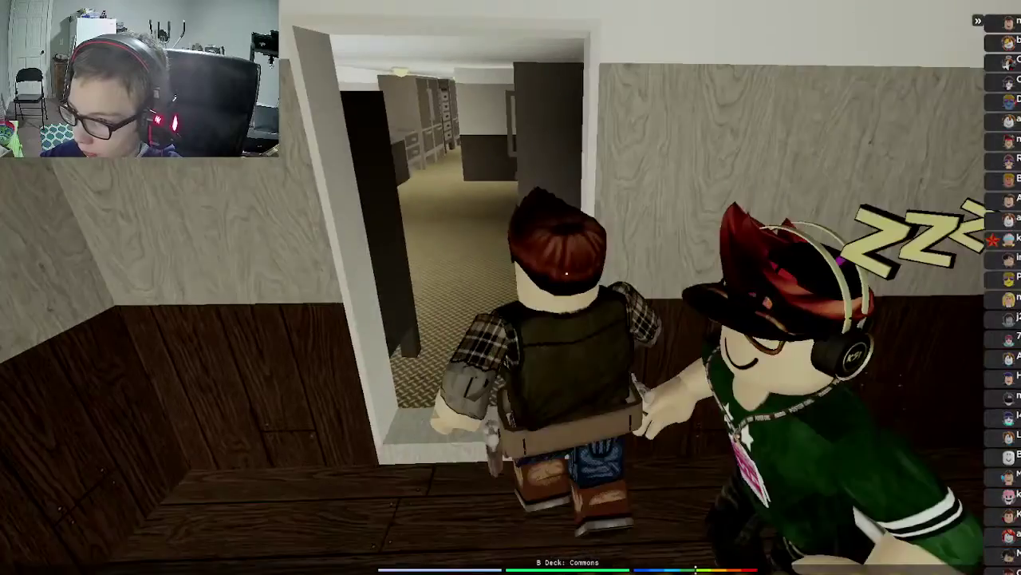
pyautogui.moveTo(567, 273); pyautogui.dragTo(567, 274)
pyautogui.press('w')
pyautogui.press('w')
pyautogui.press('w')
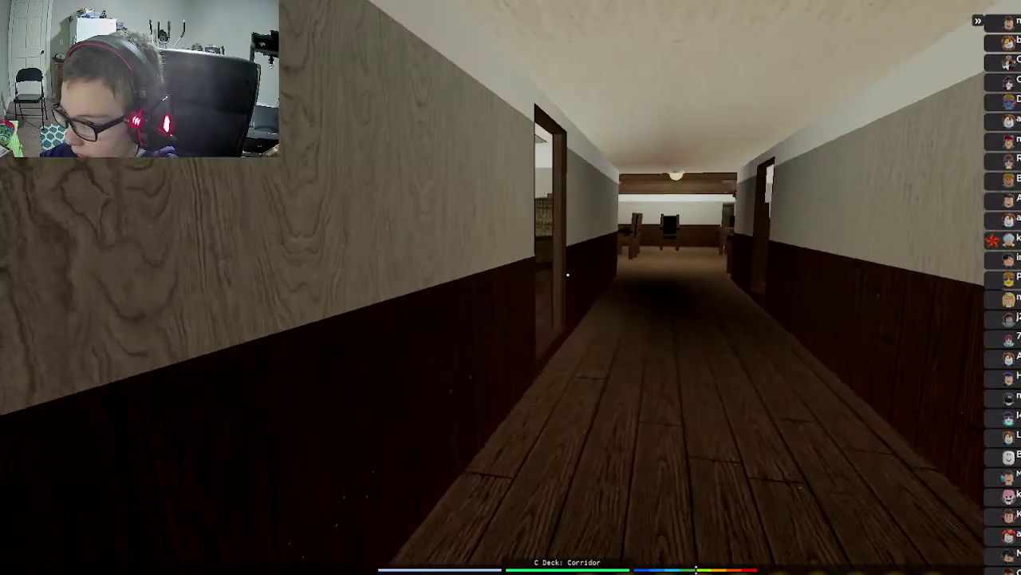
pyautogui.press('w')
# Look into the Dining Saloon, then walk the C Deck corridor past another player and a dresser.
pyautogui.moveTo(566, 274); pyautogui.dragTo(566, 273)
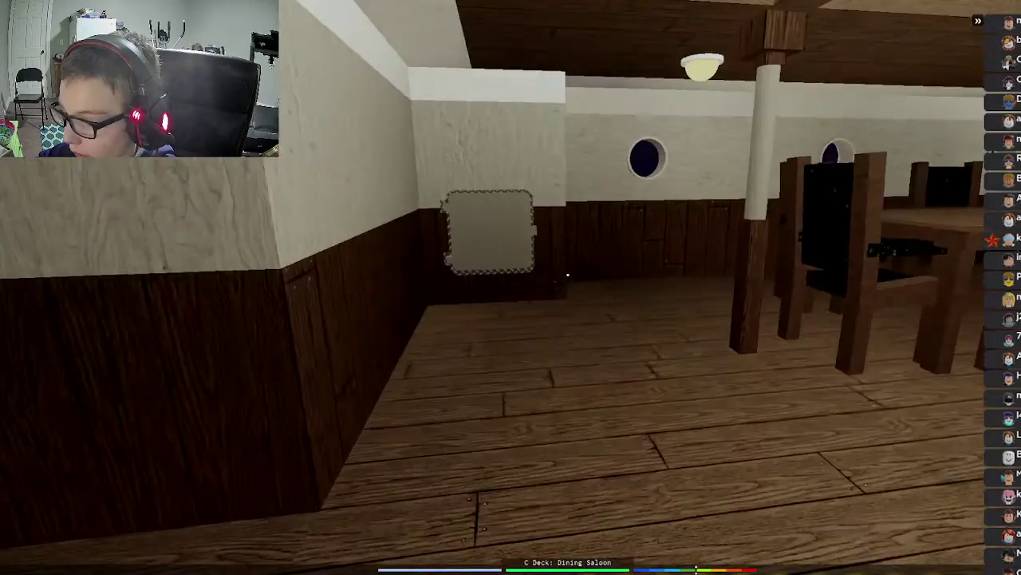
pyautogui.press('w')
pyautogui.press('w')
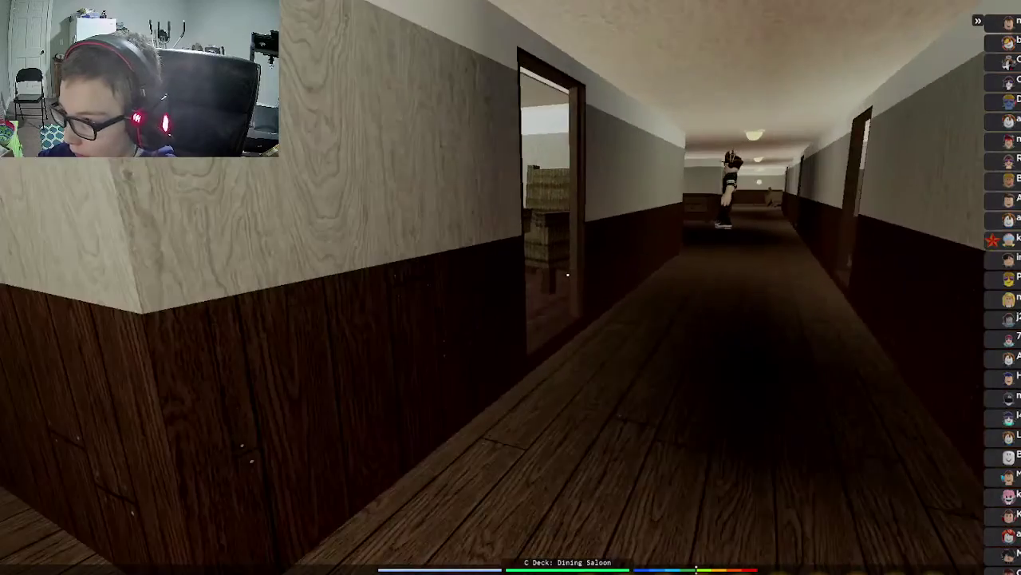
pyautogui.press('w')
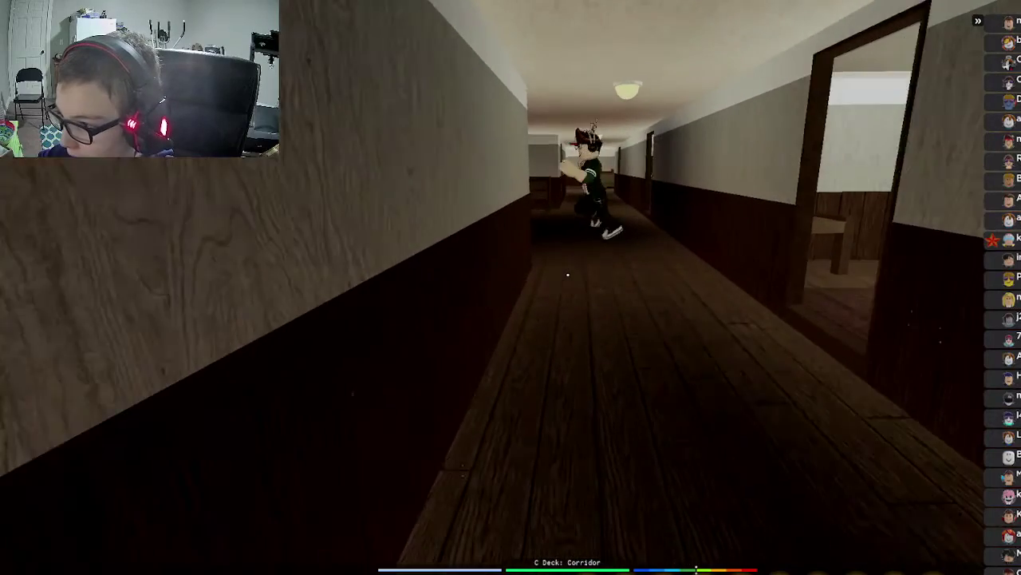
pyautogui.press('w')
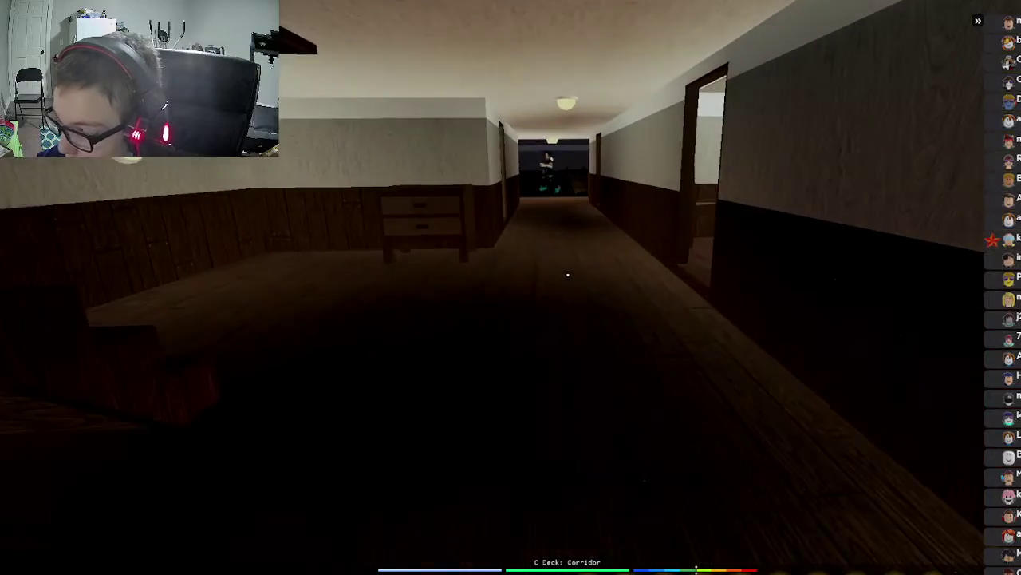
pyautogui.press('w')
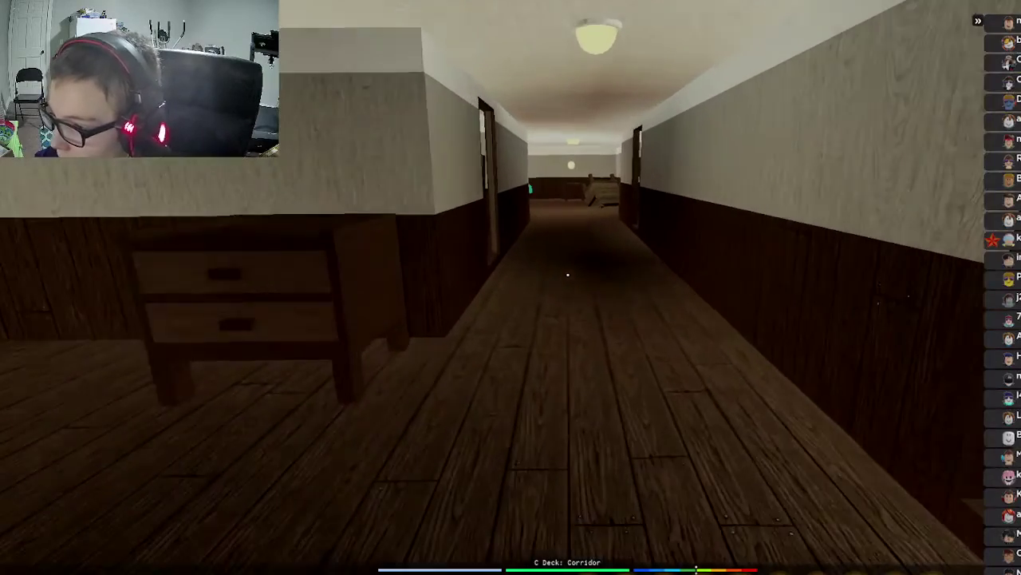
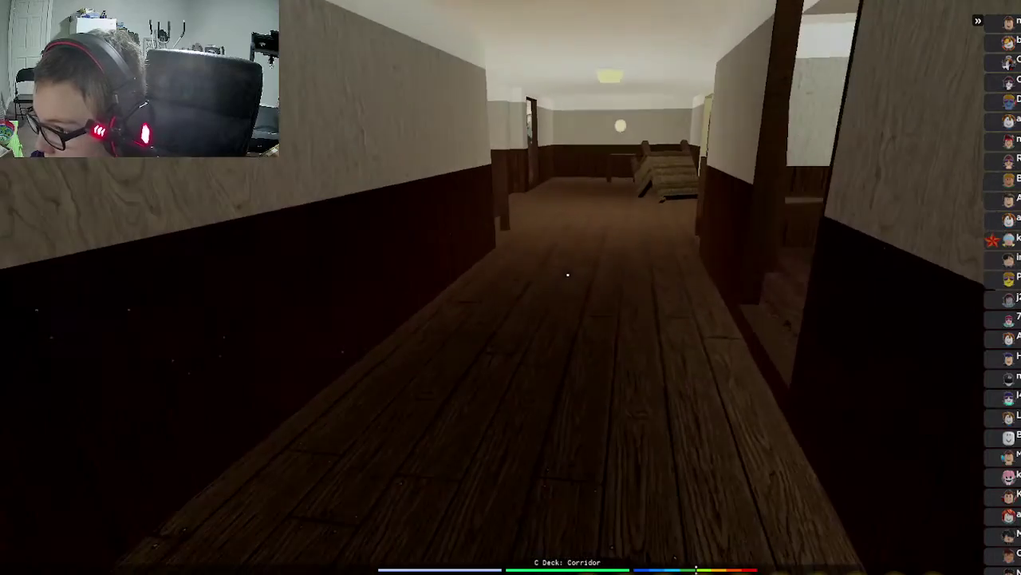
# Walk down the C Deck corridor past the chairs onto the cargo hold walkway.
pyautogui.press('w')
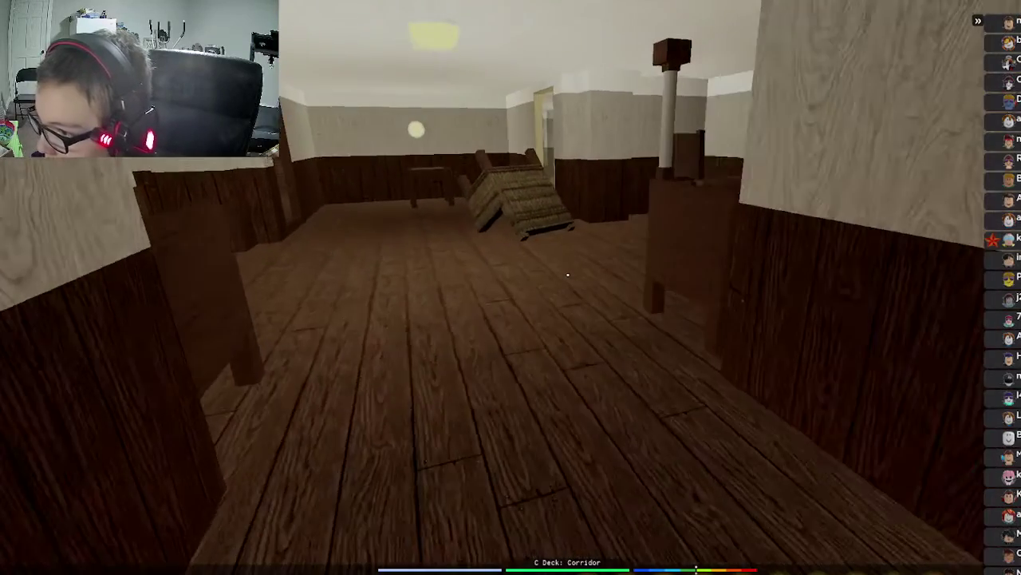
pyautogui.press('w')
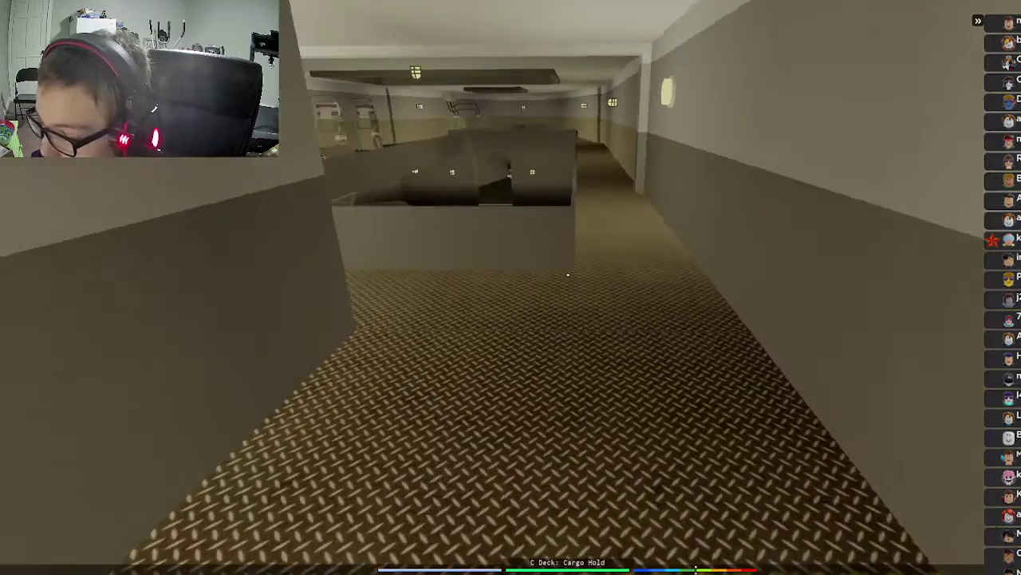
pyautogui.press('w')
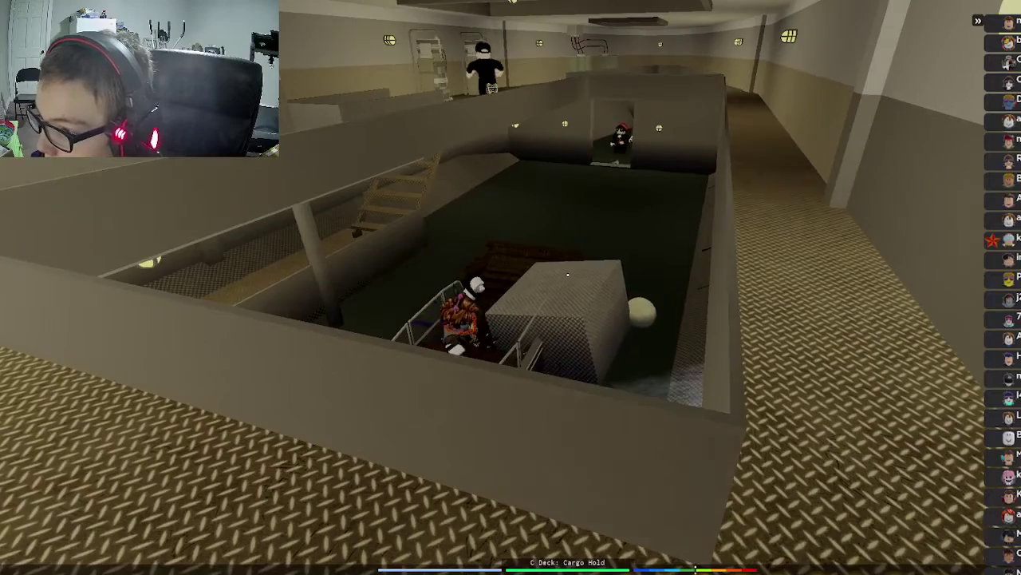
# Step back from the edge and look around the pit at the incoming seawater.
pyautogui.moveTo(511, 288); pyautogui.dragTo(638, 239)
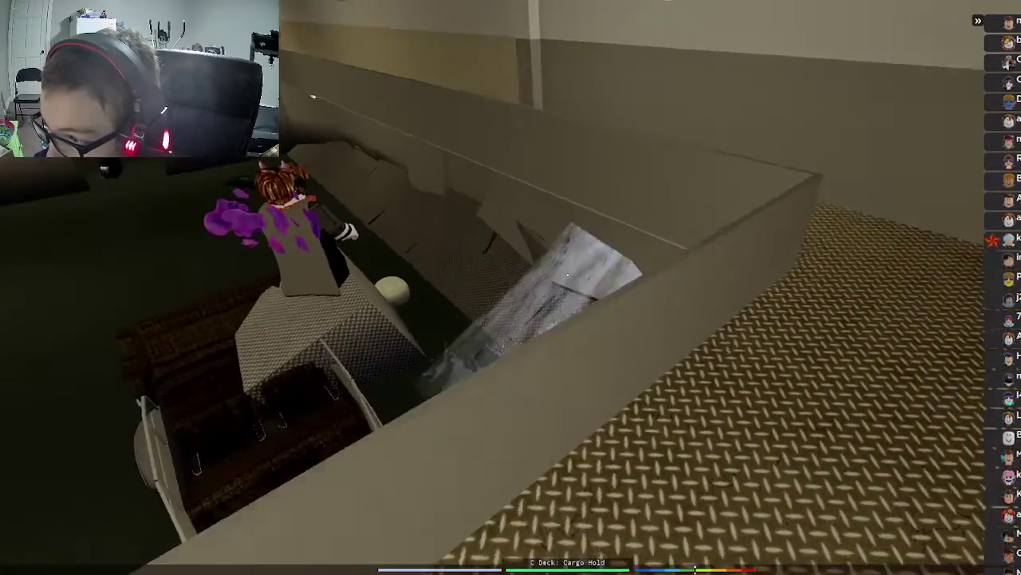
pyautogui.press('s')
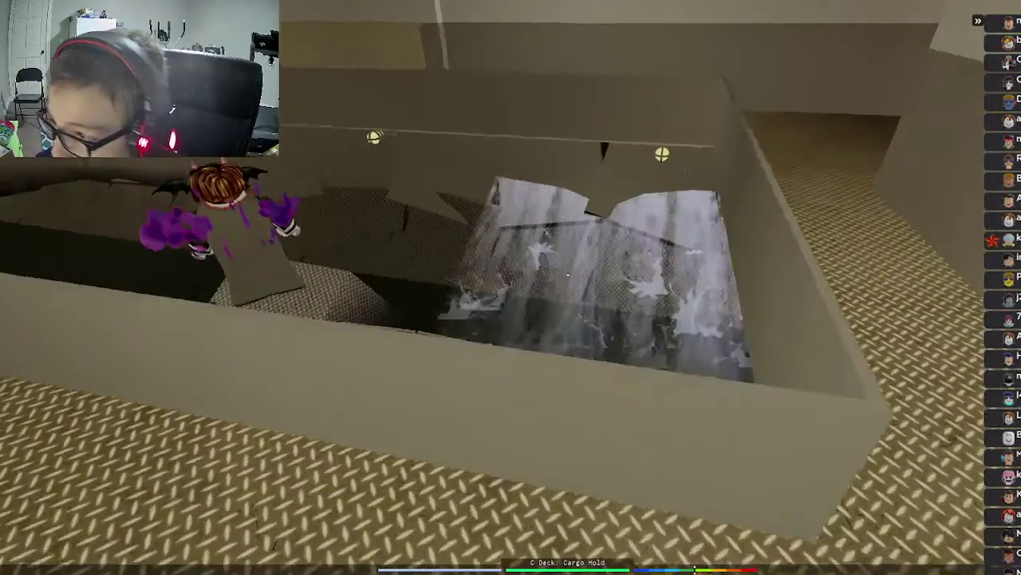
pyautogui.moveTo(511, 287); pyautogui.dragTo(399, 239)
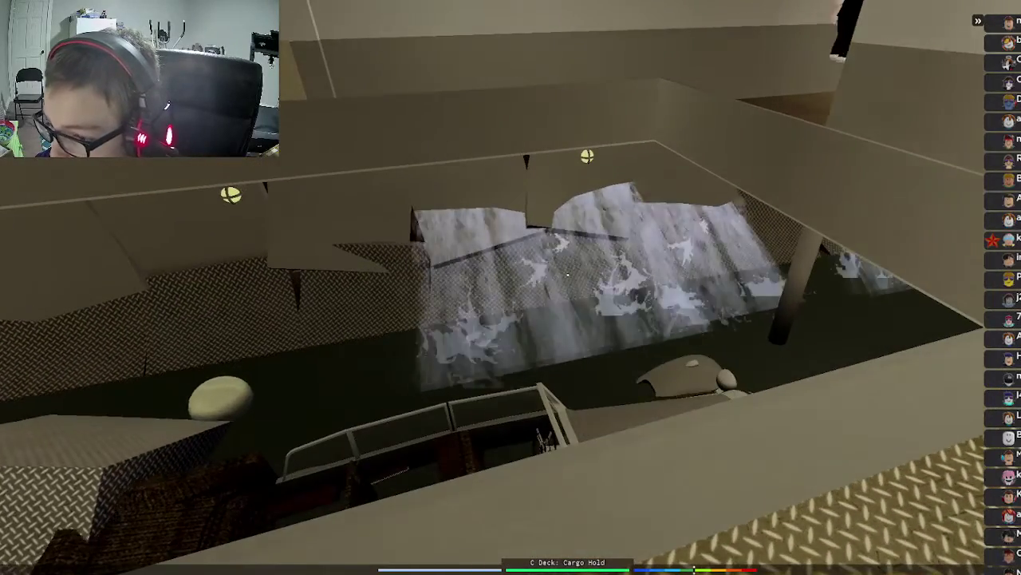
pyautogui.moveTo(511, 287); pyautogui.dragTo(511, 199)
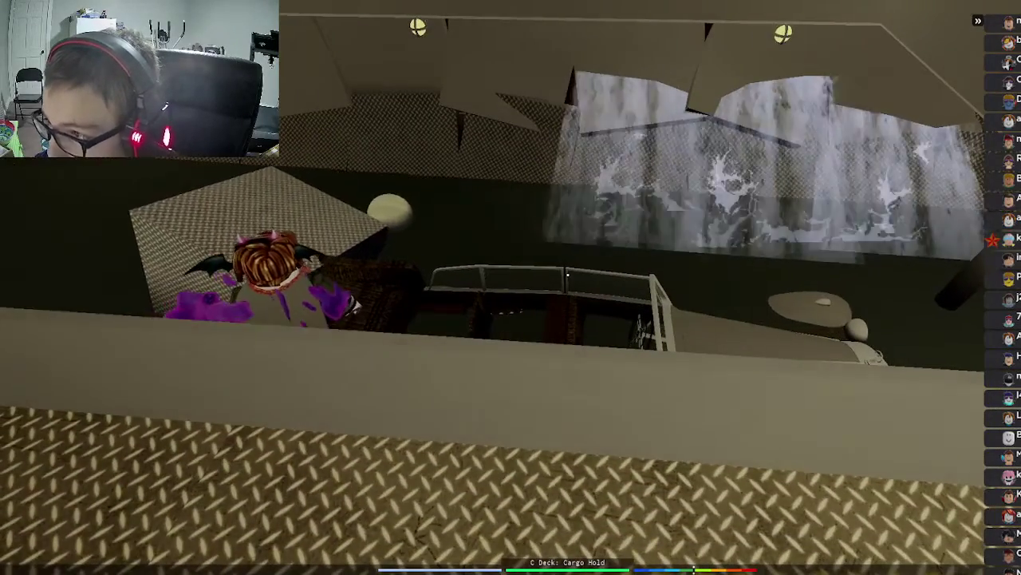
pyautogui.moveTo(511, 287)
pyautogui.mouseDown()
pyautogui.moveTo(510, 200)
pyautogui.moveTo(511, 287)
pyautogui.moveTo(447, 239)
pyautogui.mouseUp()
# Walk along the flooding pit's edge and through the Commons doorway.
pyautogui.moveTo(511, 287); pyautogui.dragTo(606, 240)
pyautogui.press('w')
pyautogui.moveTo(510, 287); pyautogui.dragTo(279, 184)
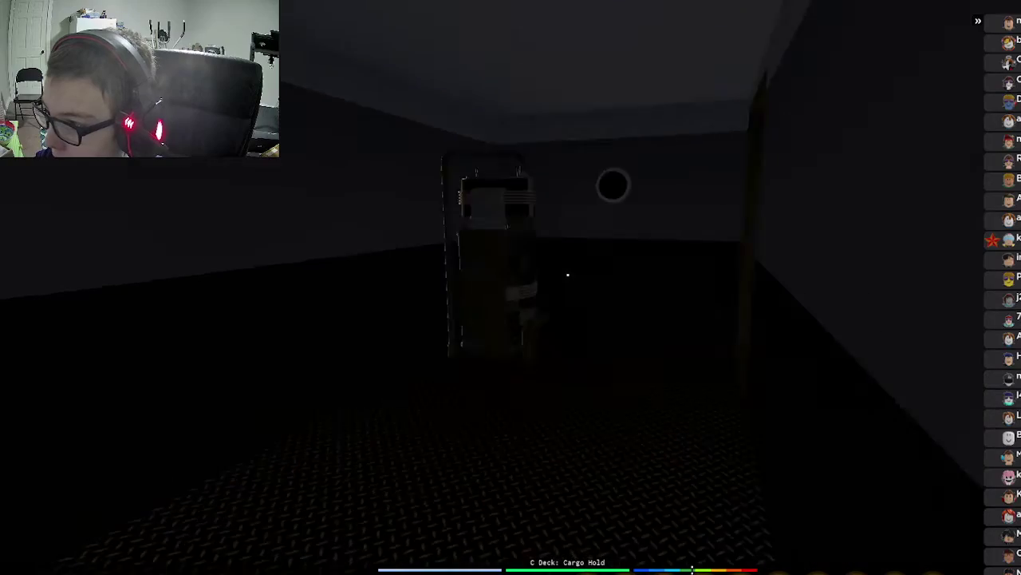
pyautogui.press('w')
pyautogui.press('w')
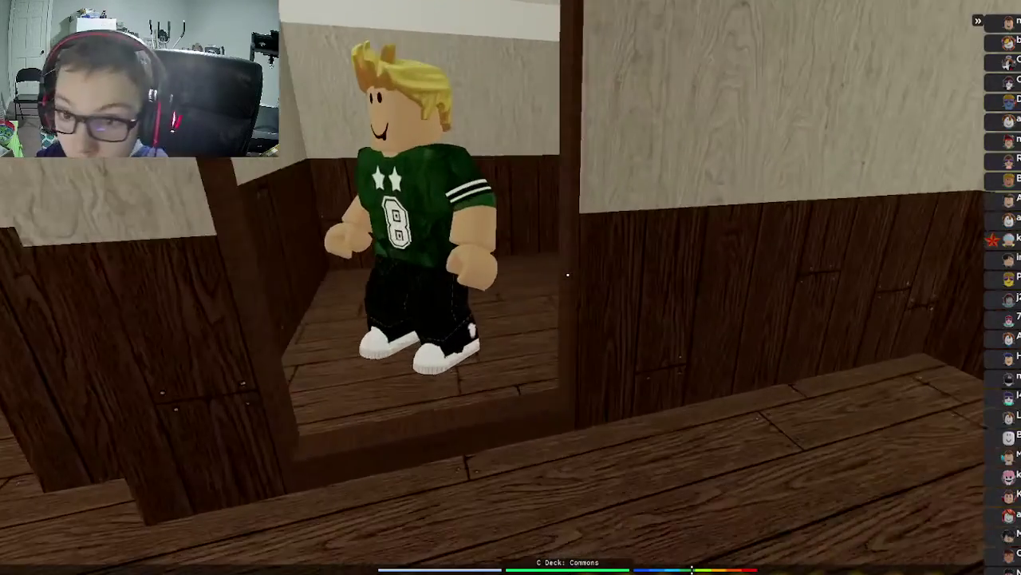
# Climb the Bow Stairs and cross the bow and bridge decks to the breezeway ladder.
pyautogui.press('w')
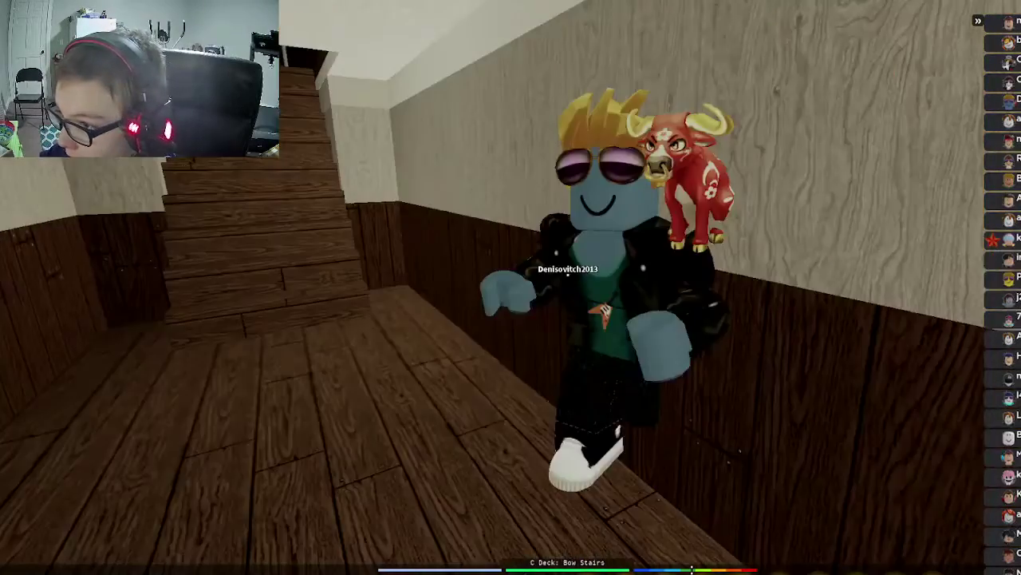
pyautogui.press('w')
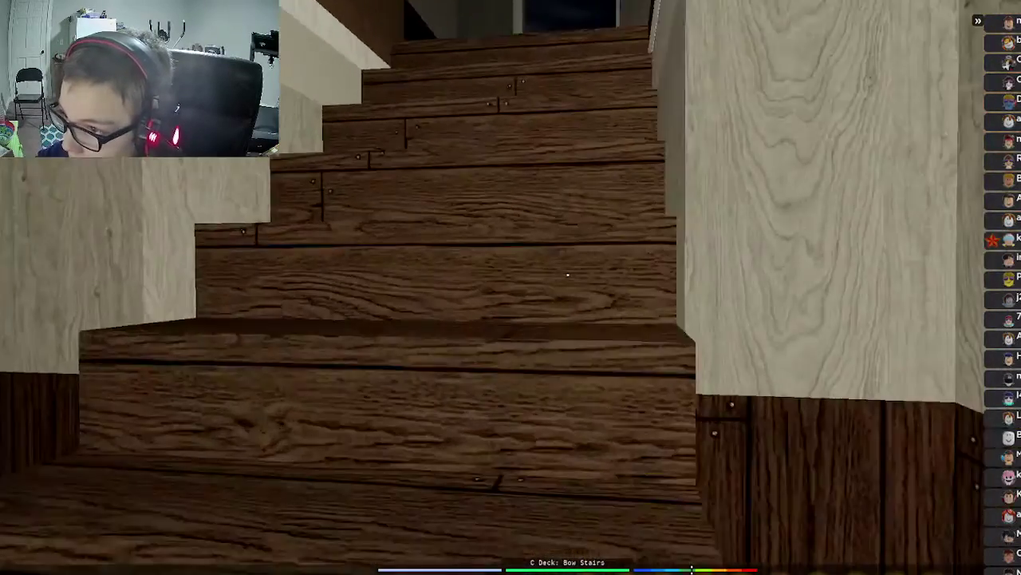
pyautogui.press('w')
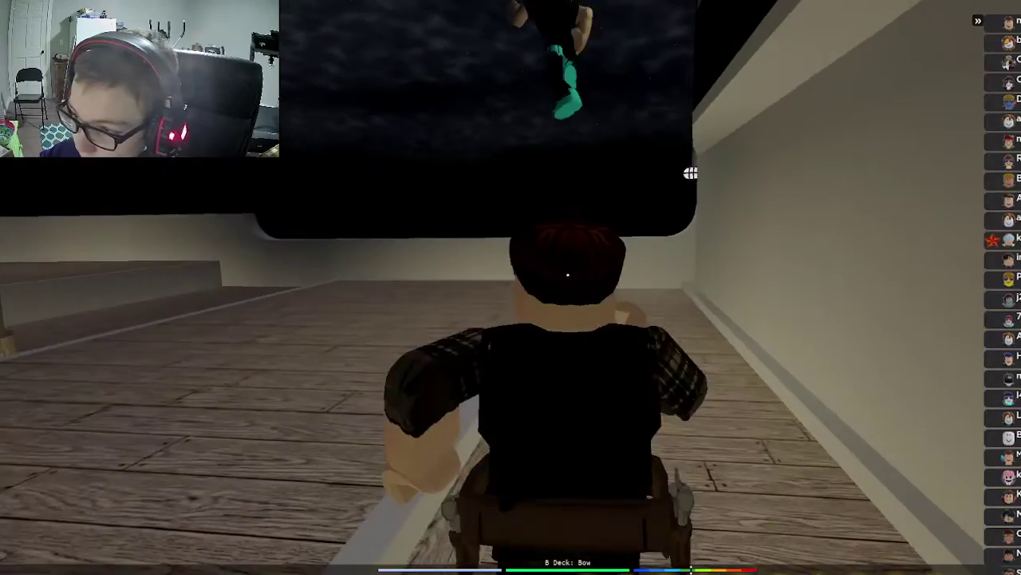
pyautogui.scroll(-5, 511, 287)
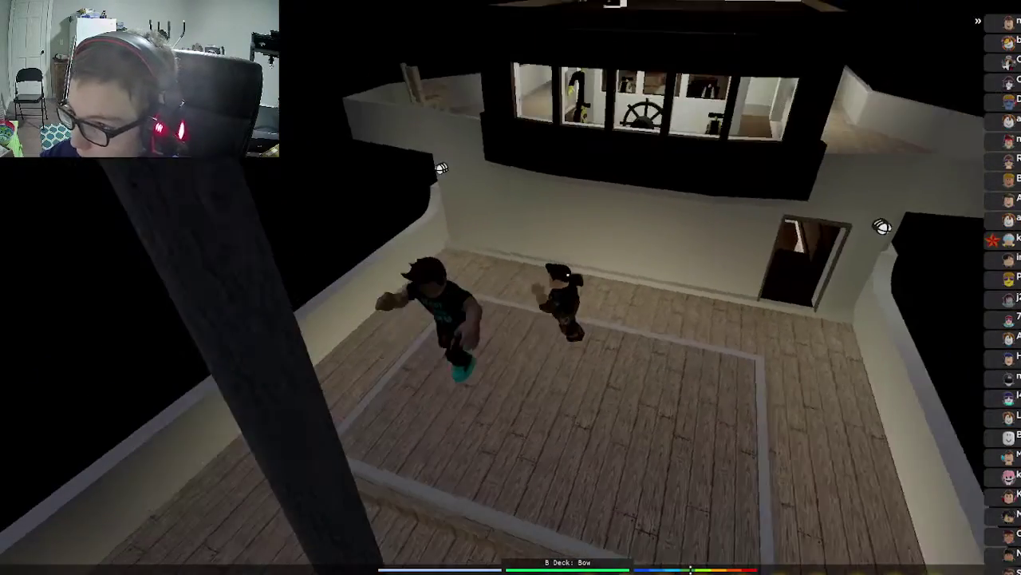
pyautogui.press('w')
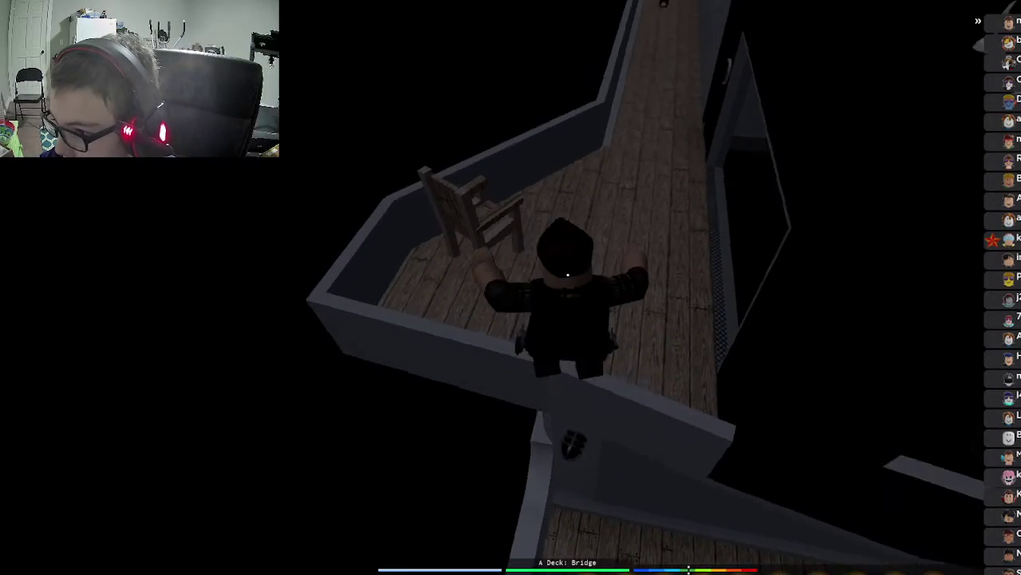
pyautogui.press('w')
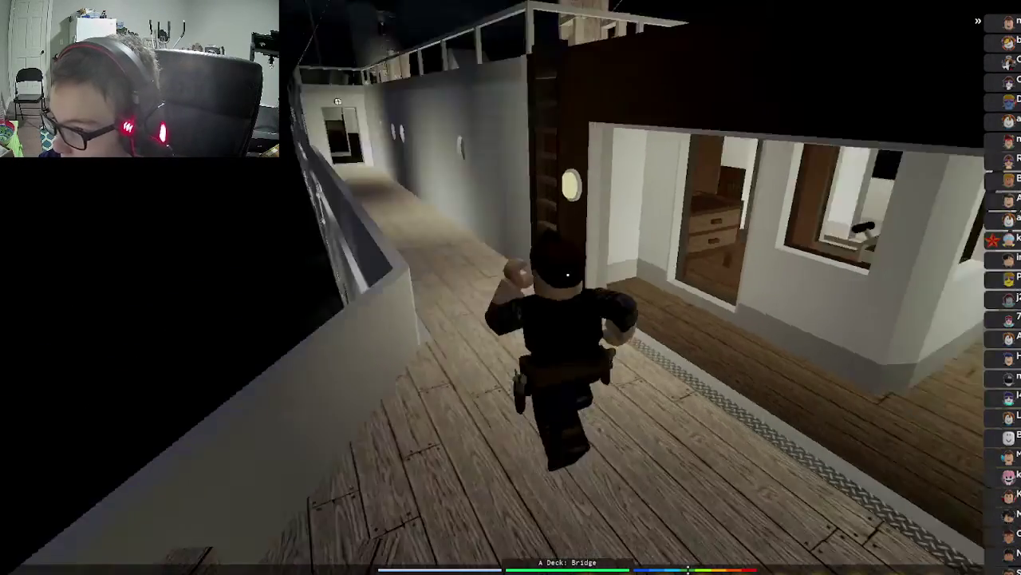
pyautogui.press('w')
pyautogui.press('w')
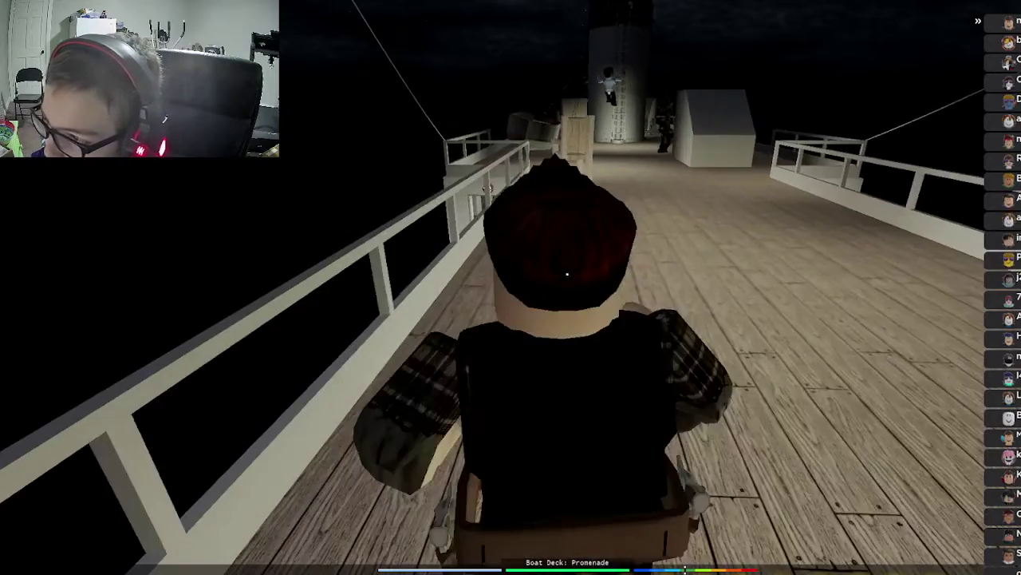
pyautogui.scroll(5, 501, 188)
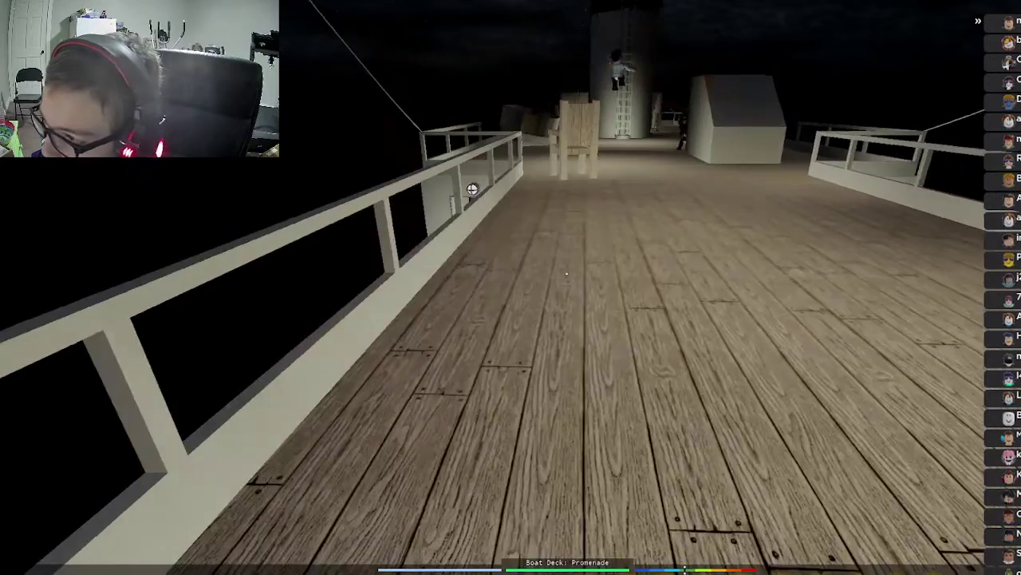
# Walk along the promenade past the wooden chair to the lifeboat and view it from outside.
pyautogui.press('w')
pyautogui.press('w')
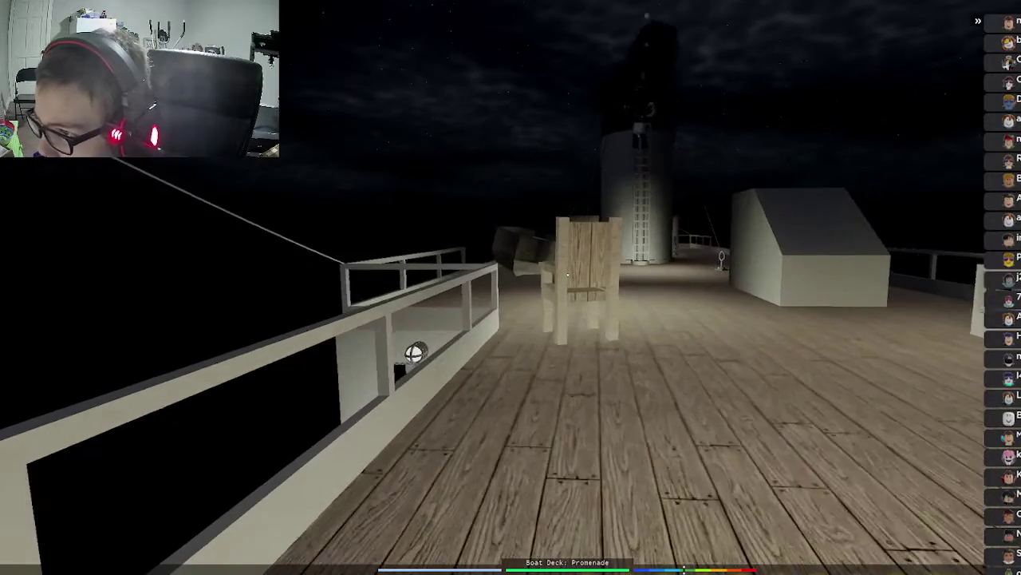
pyautogui.press('w')
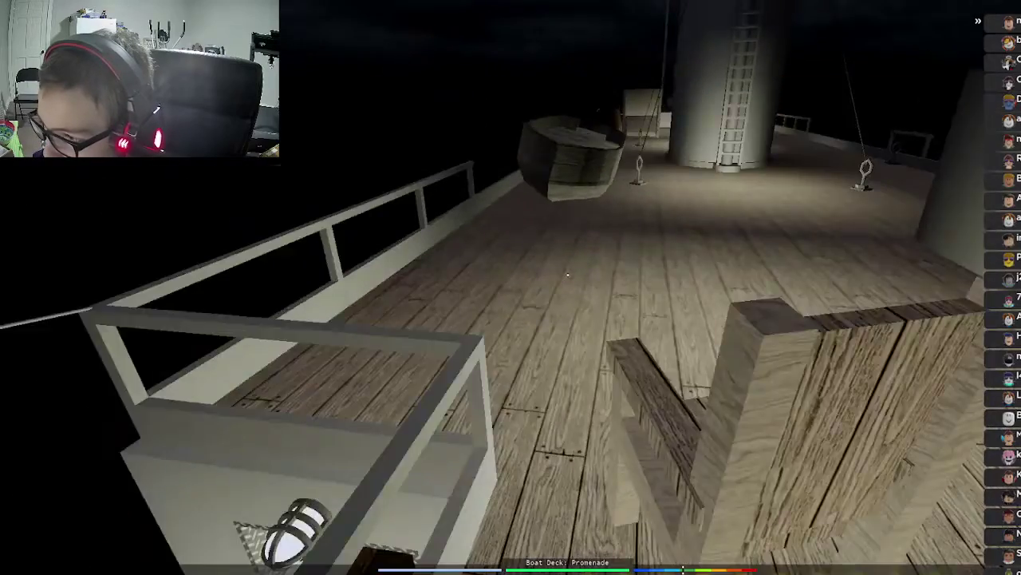
pyautogui.press('w')
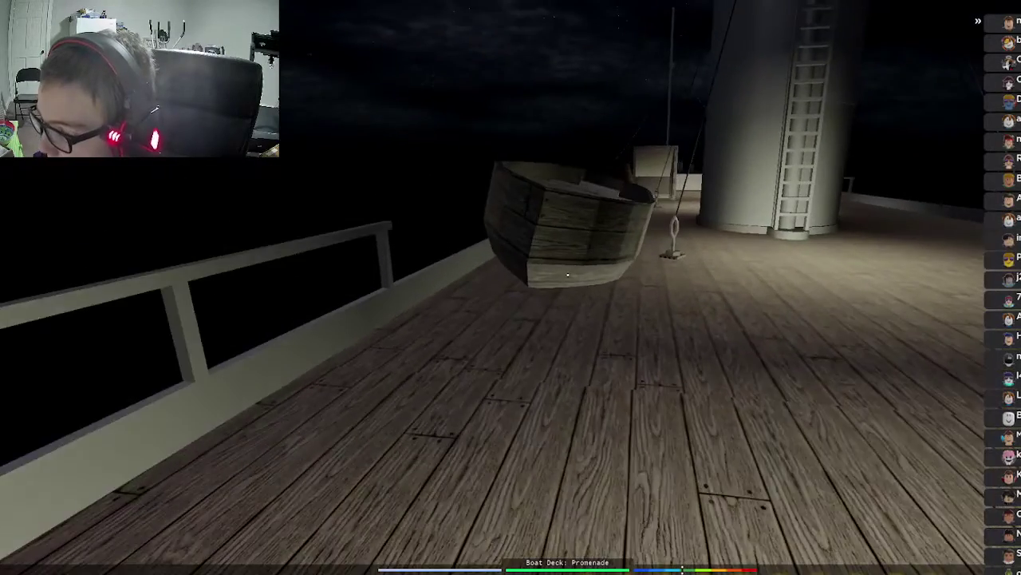
pyautogui.press('w')
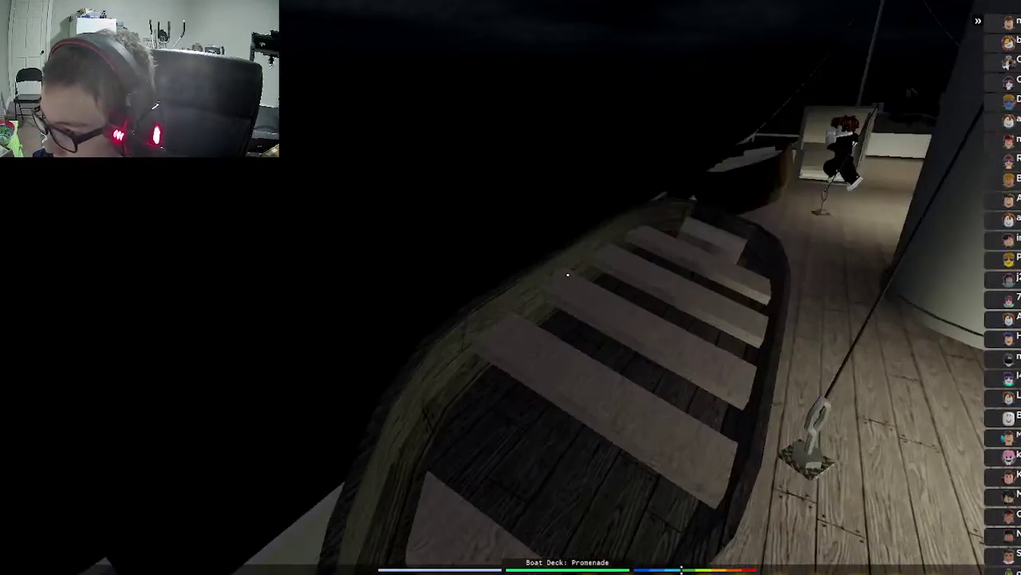
pyautogui.scroll(-3, 568, 275)
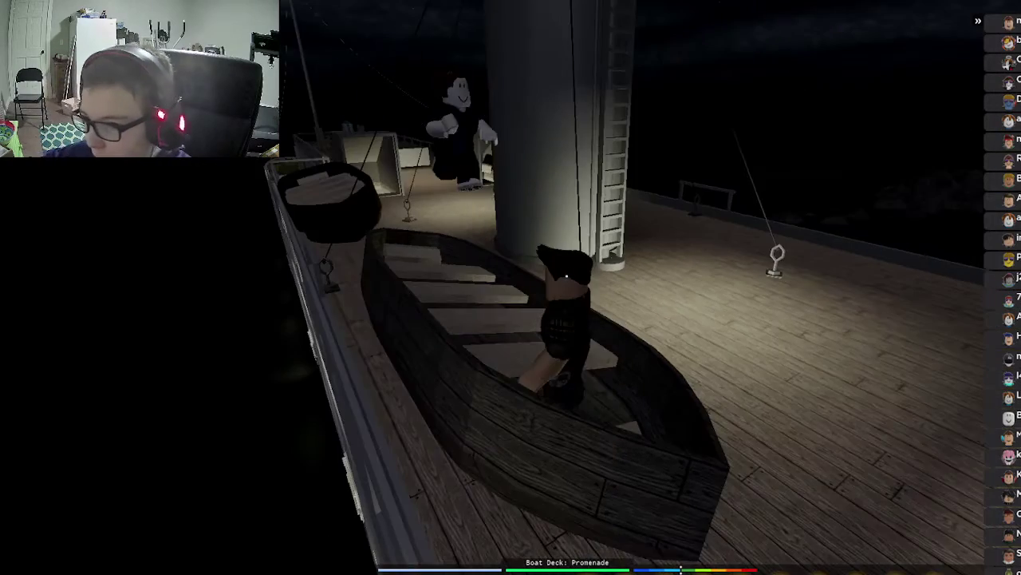
pyautogui.scroll(-3, 567, 275)
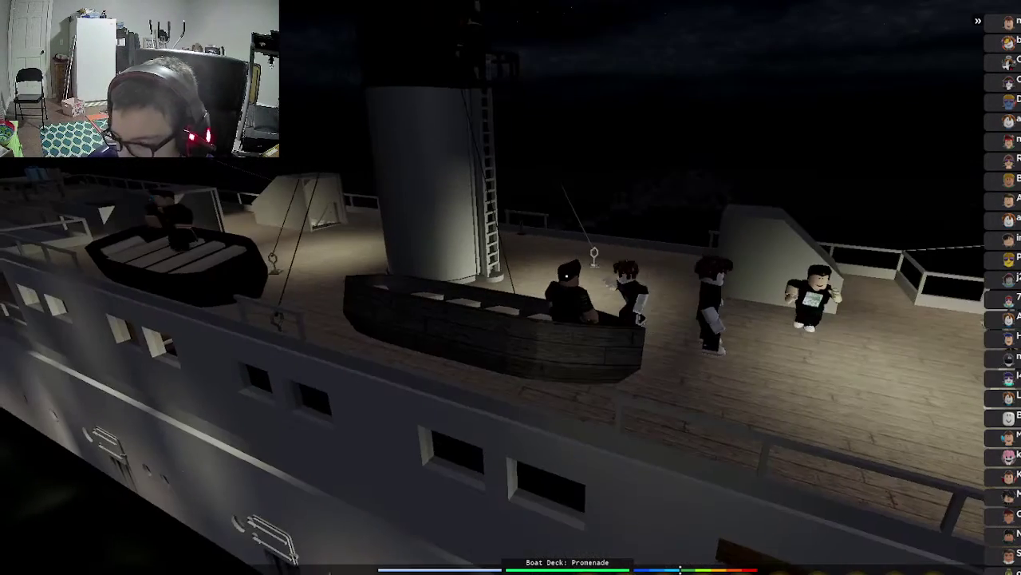
pyautogui.moveTo(568, 276); pyautogui.dragTo(479, 240)
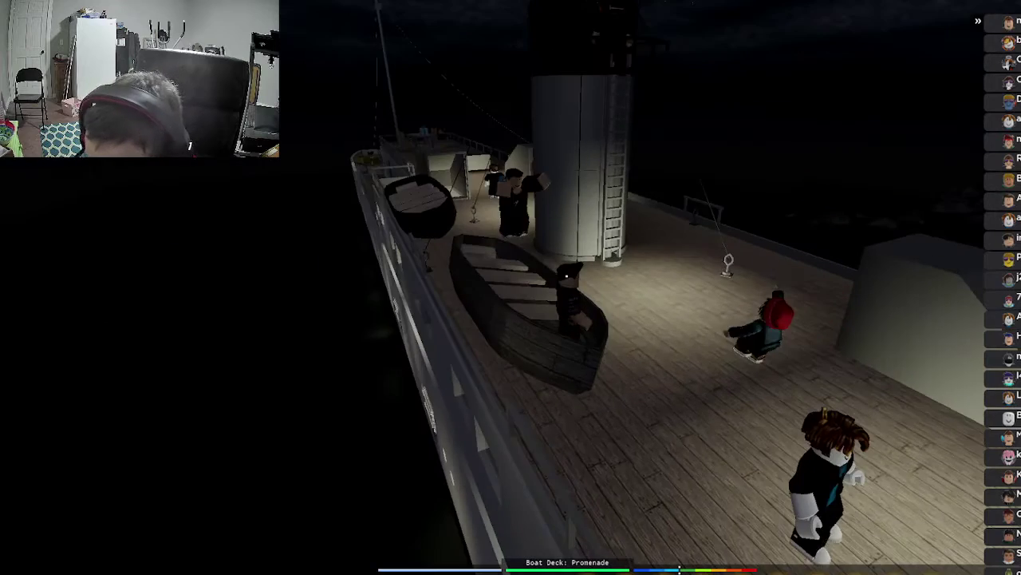
pyautogui.scroll(-5, 567, 275)
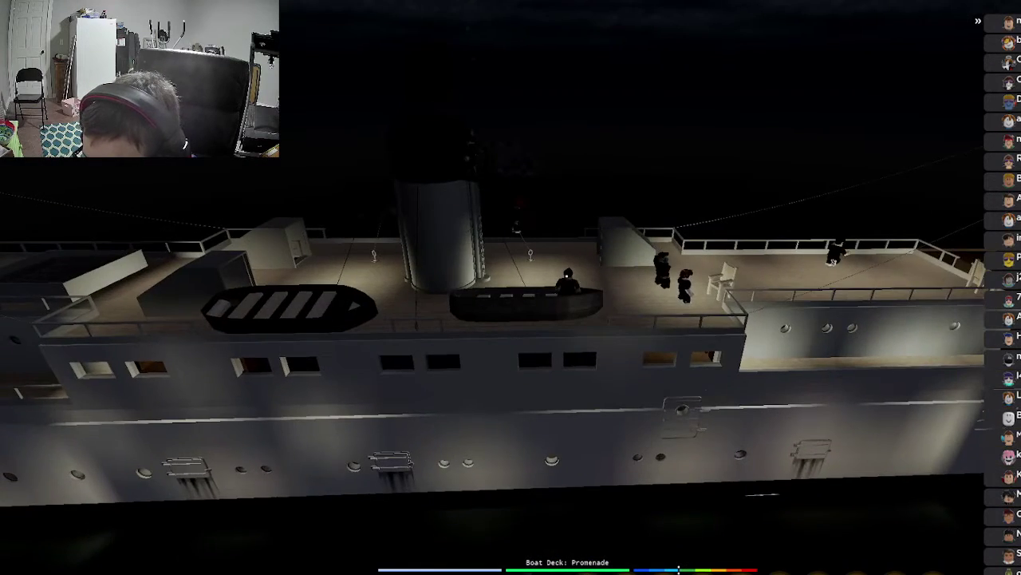
pyautogui.scroll(-2, 568, 275)
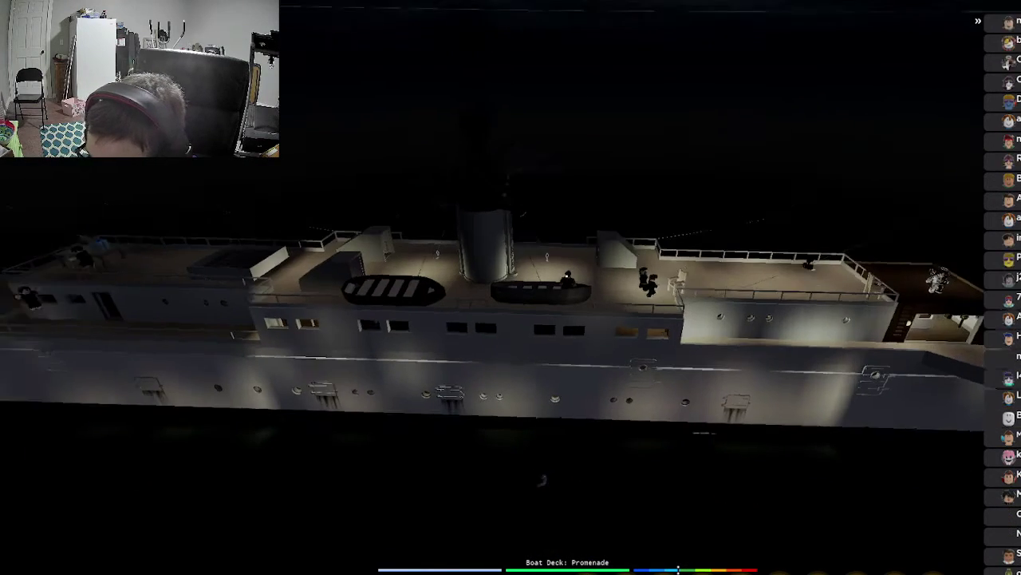
pyautogui.scroll(5, 567, 275)
pyautogui.scroll(3, 567, 275)
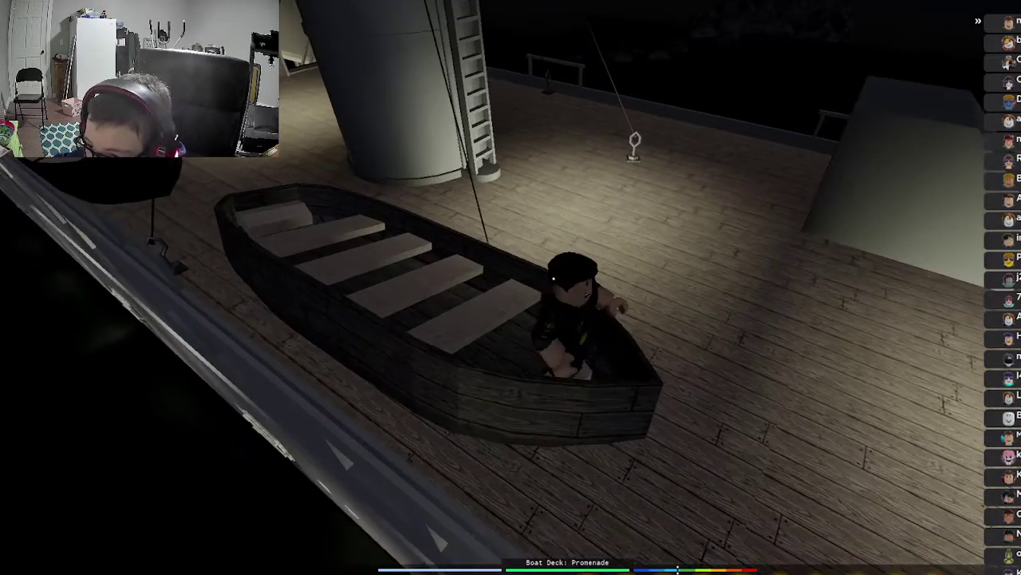
# Step out to look at the other players, then climb back into the lifeboat.
pyautogui.moveTo(718, 280); pyautogui.dragTo(399, 280)
pyautogui.press('w')
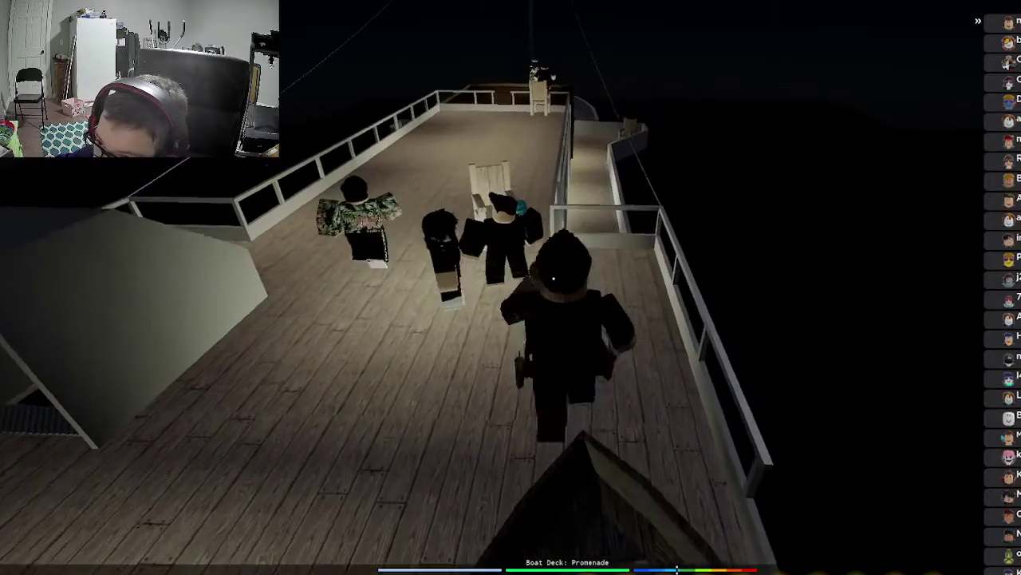
pyautogui.moveTo(718, 280); pyautogui.dragTo(399, 280)
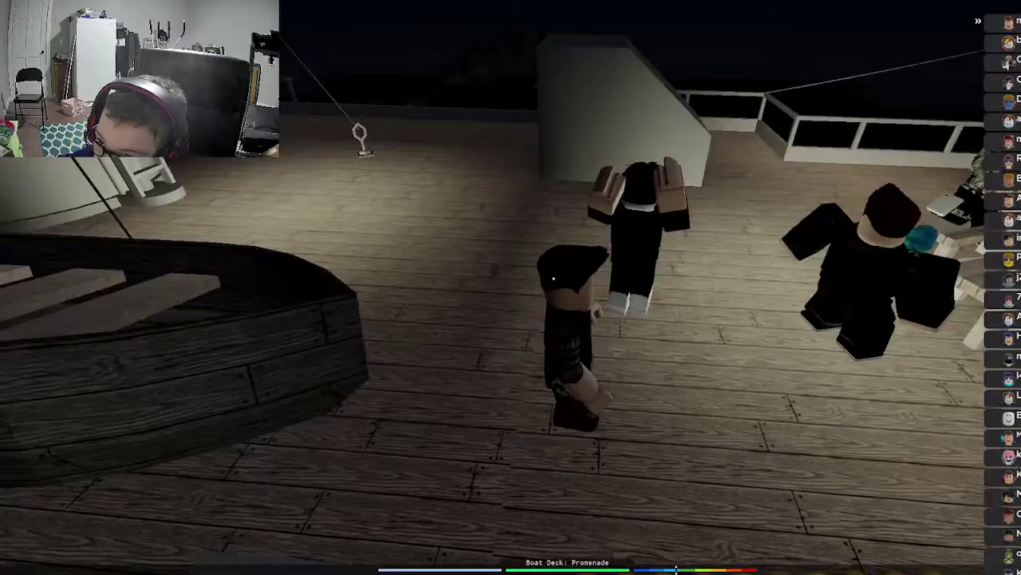
pyautogui.moveTo(718, 279); pyautogui.dragTo(319, 279)
pyautogui.press('w')
pyautogui.rightClick(559, 279)
pyautogui.press('w')
pyautogui.press('w')
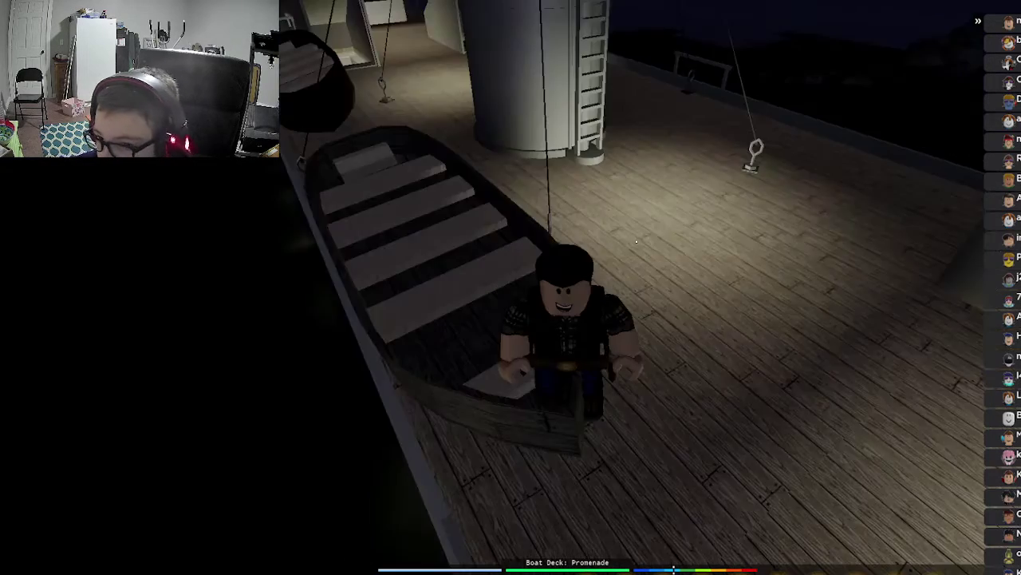
# Climb out of the lifeboat toward the other player and look down on the deck.
pyautogui.moveTo(718, 279); pyautogui.dragTo(240, 280)
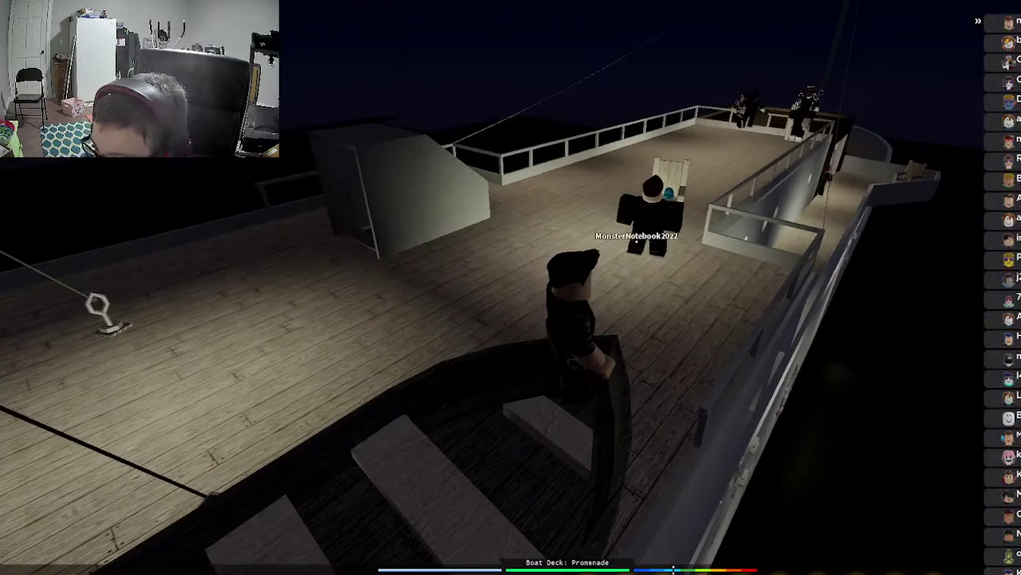
pyautogui.press('w')
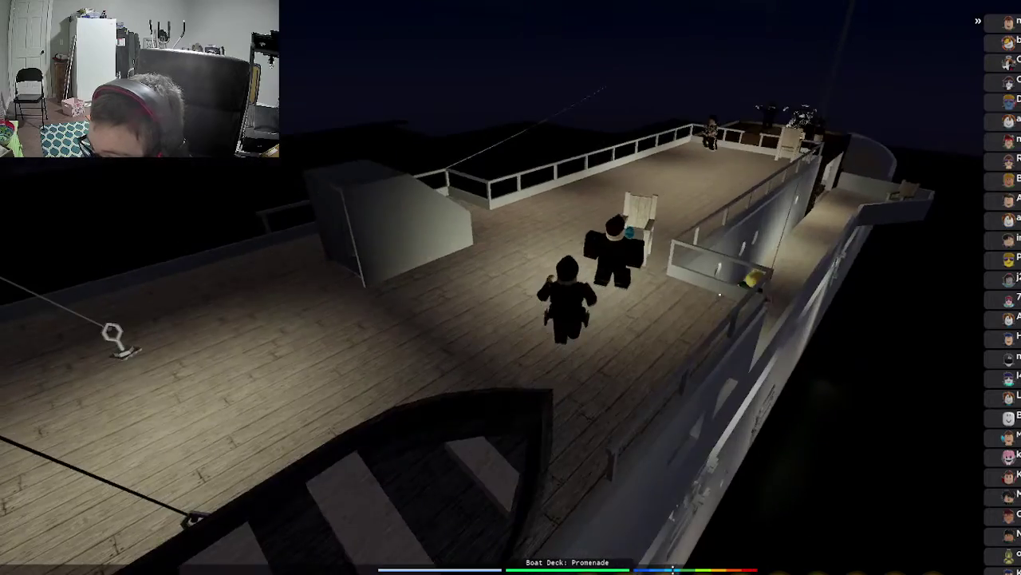
pyautogui.scroll(-3, 511, 287)
pyautogui.scroll(-4, 511, 288)
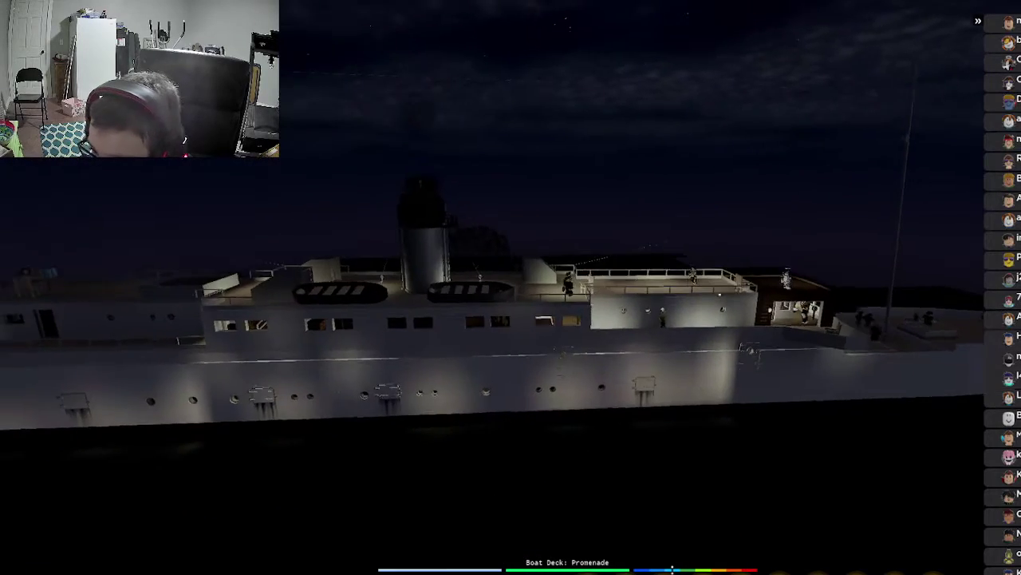
pyautogui.rightClick(511, 288)
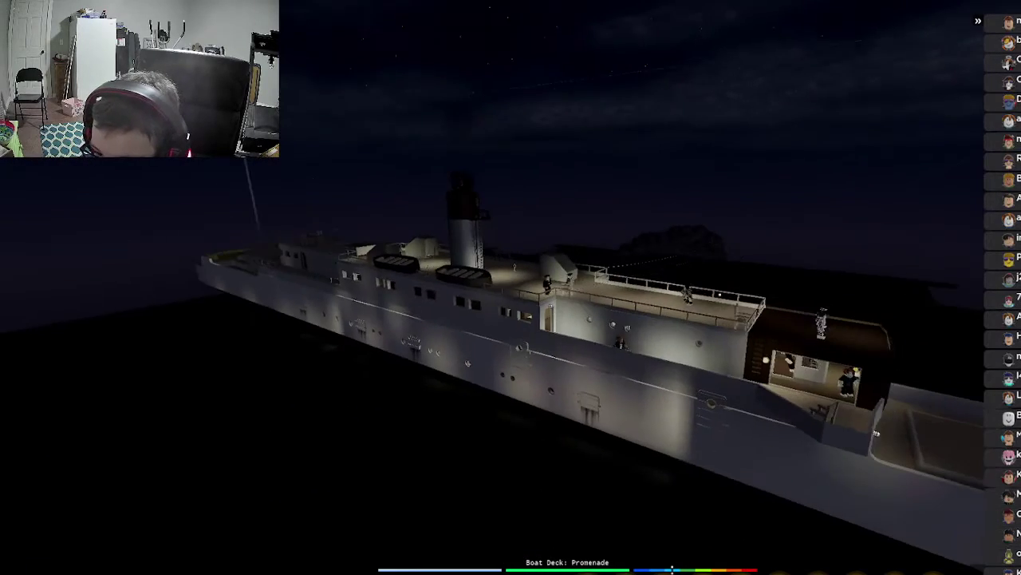
pyautogui.moveTo(830, 435); pyautogui.dragTo(558, 399)
pyautogui.scroll(6, 511, 288)
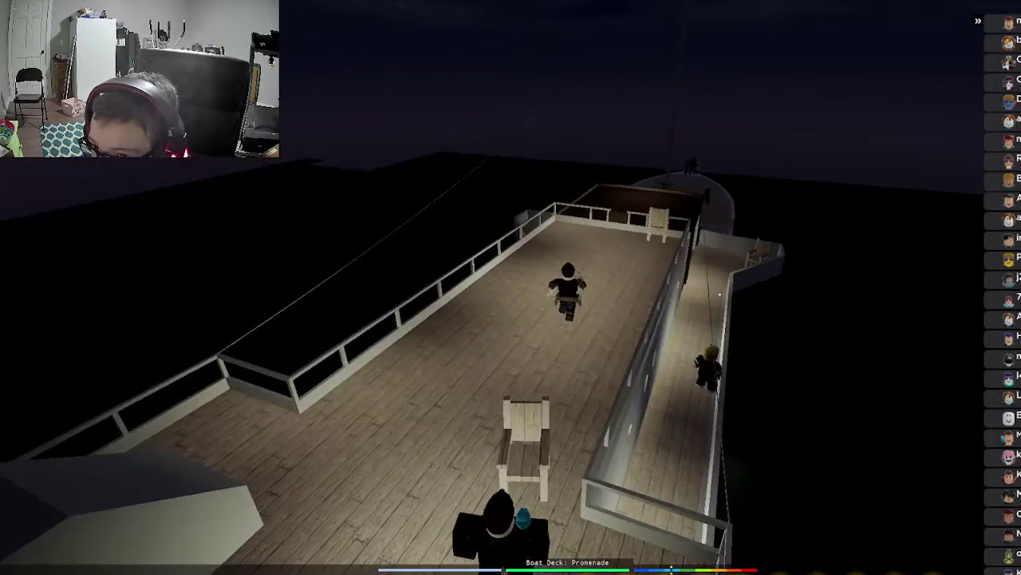
pyautogui.scroll(5, 511, 287)
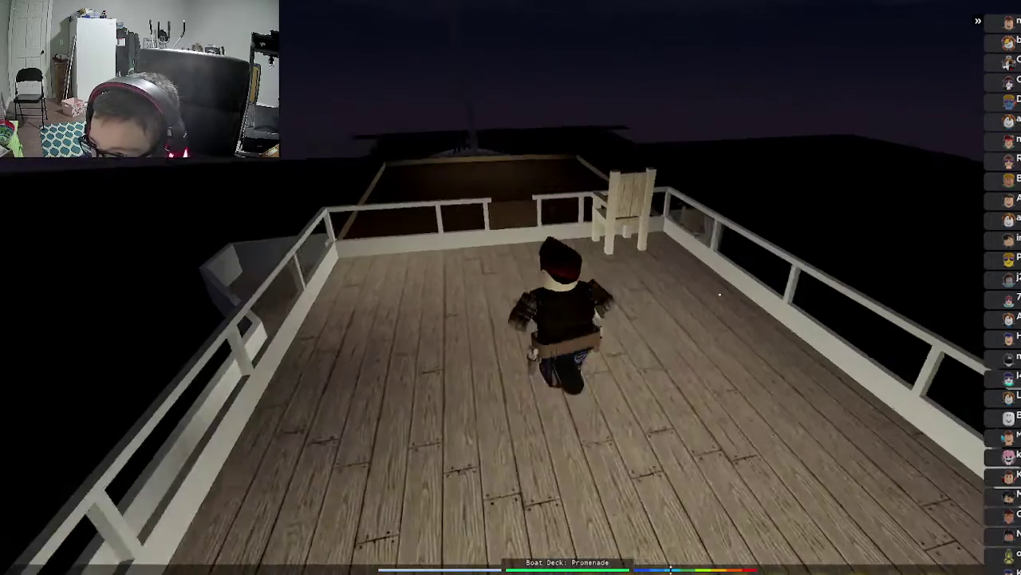
# Jump up onto the bridge roof and view the whole ship side-on.
pyautogui.press('w')
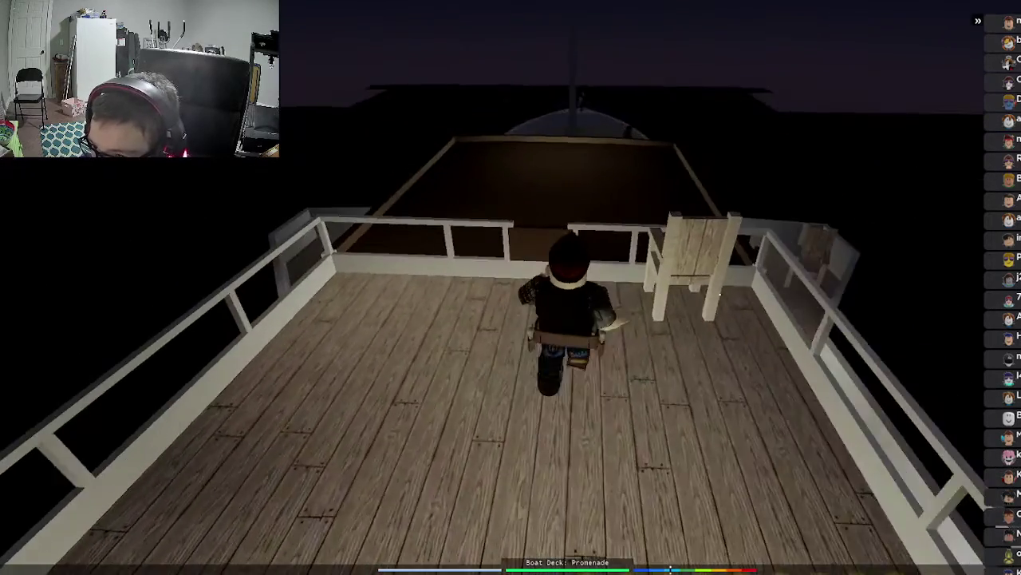
pyautogui.press('space')
pyautogui.scroll(-6, 733, 289)
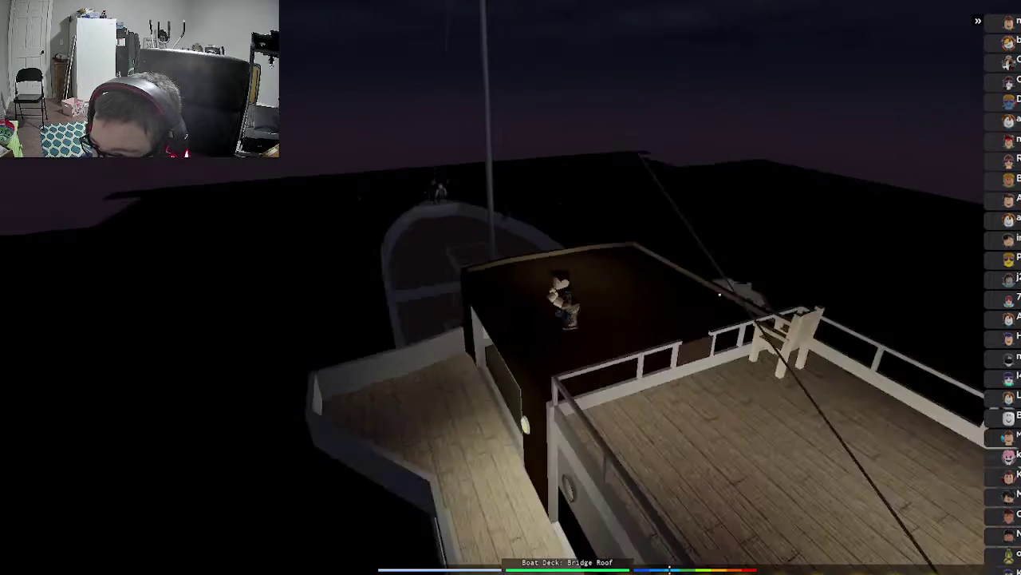
pyautogui.moveTo(732, 289); pyautogui.dragTo(511, 319)
pyautogui.moveTo(718, 295); pyautogui.dragTo(510, 303)
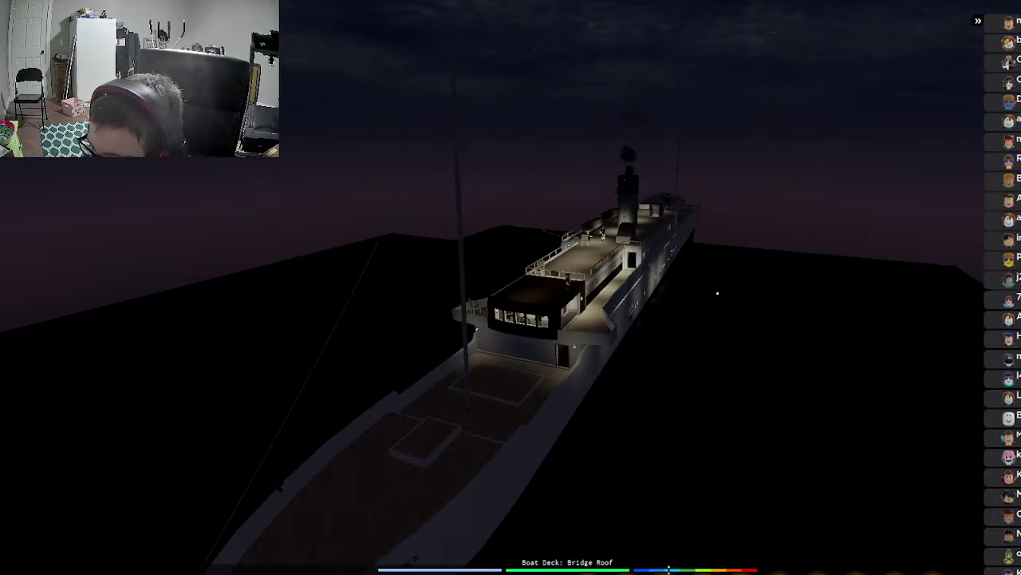
pyautogui.scroll(6, 572, 351)
pyautogui.moveTo(638, 319); pyautogui.dragTo(478, 303)
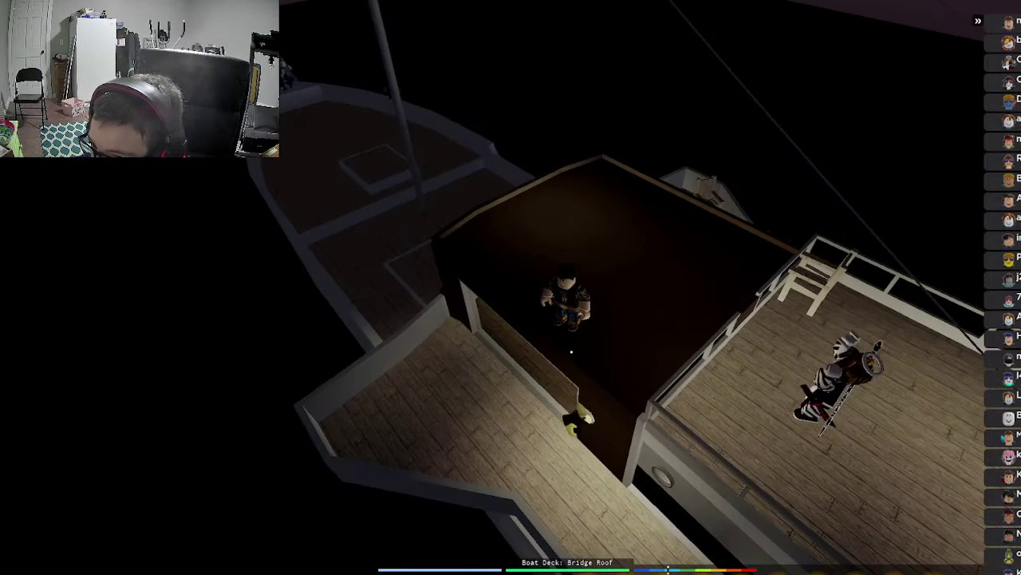
# Cross the bridge roof down onto the bow deck, viewing the bow from the front.
pyautogui.press('w')
pyautogui.moveTo(571, 351); pyautogui.dragTo(479, 351)
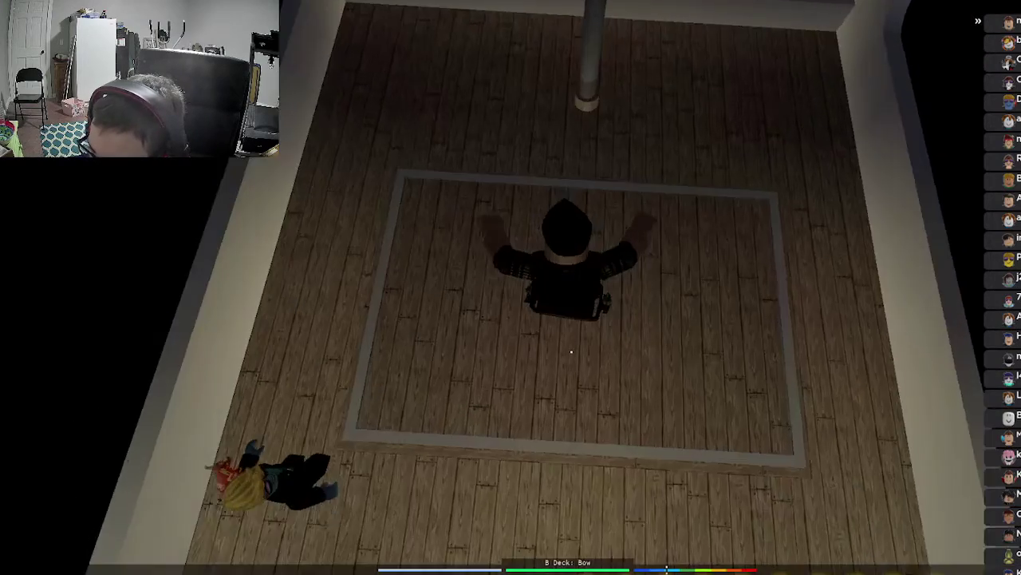
pyautogui.moveTo(571, 351); pyautogui.dragTo(571, 240)
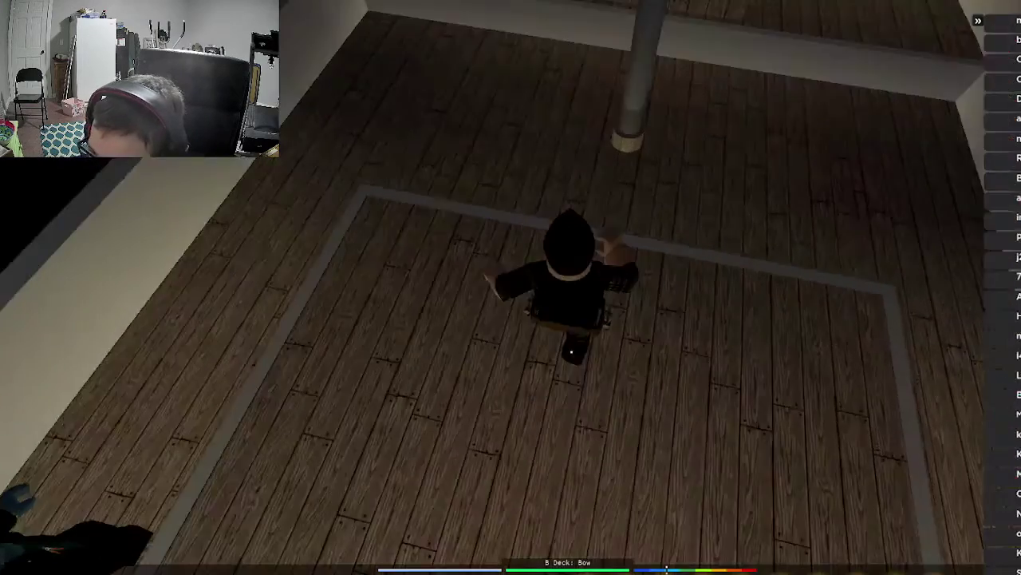
pyautogui.press('w')
pyautogui.press('w')
pyautogui.moveTo(572, 351); pyautogui.dragTo(478, 288)
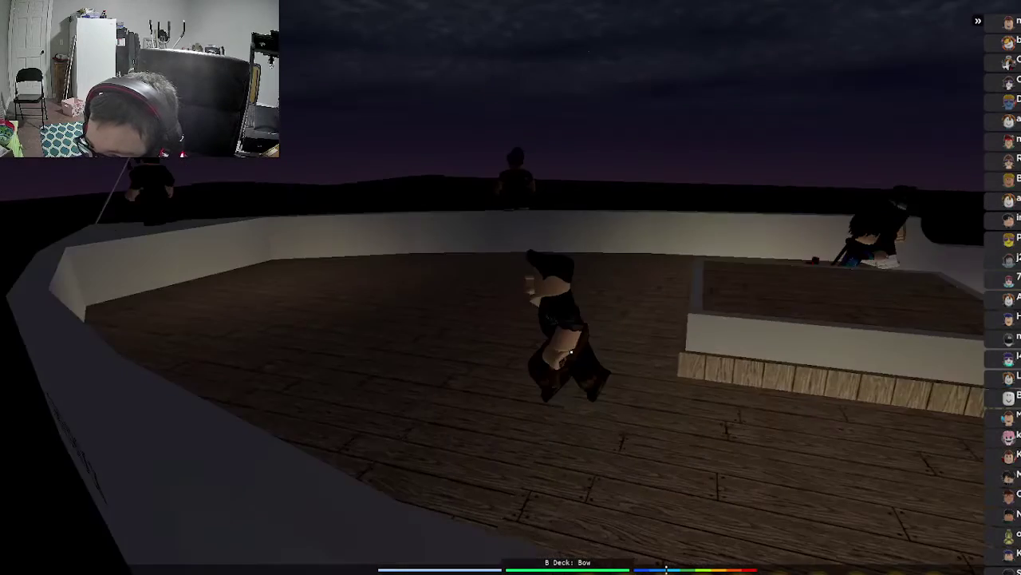
pyautogui.scroll(-5, 571, 352)
pyautogui.moveTo(572, 351); pyautogui.dragTo(479, 351)
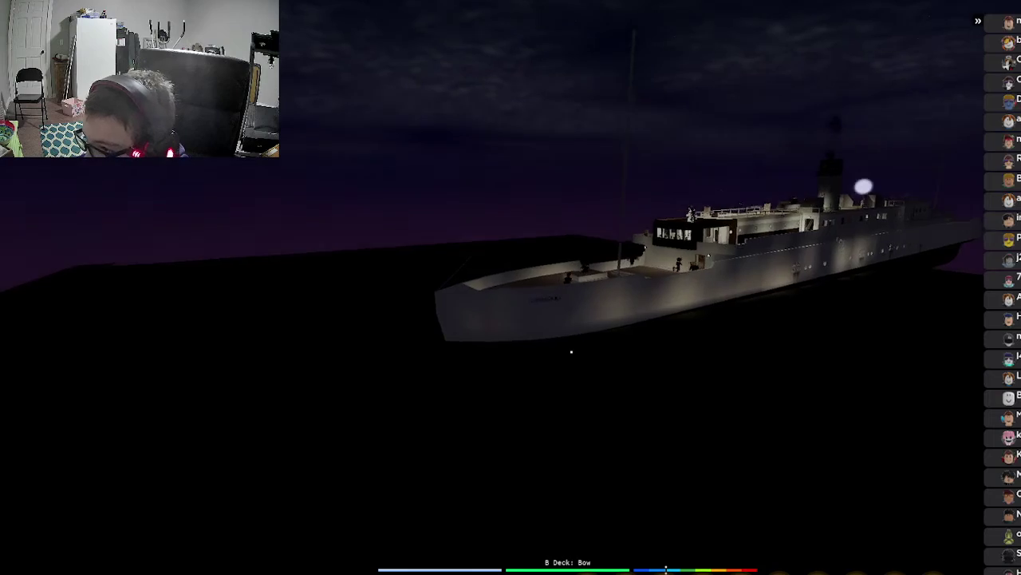
pyautogui.scroll(5, 559, 347)
pyautogui.moveTo(558, 347); pyautogui.dragTo(479, 320)
pyautogui.scroll(-5, 559, 346)
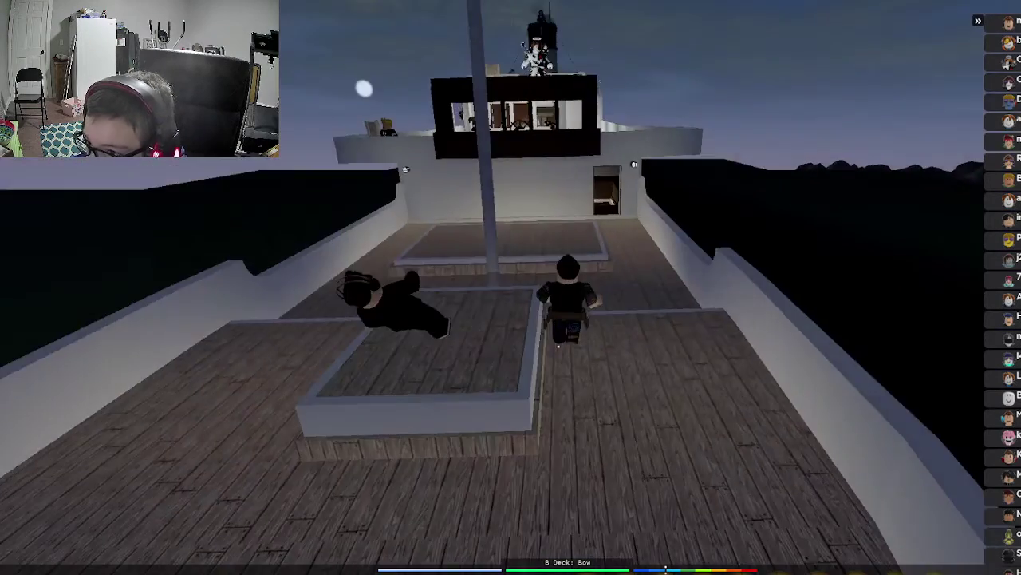
pyautogui.scroll(5, 537, 341)
# Walk along the bow deck past the doorway, glance at the sea, and face the porthole.
pyautogui.press('w')
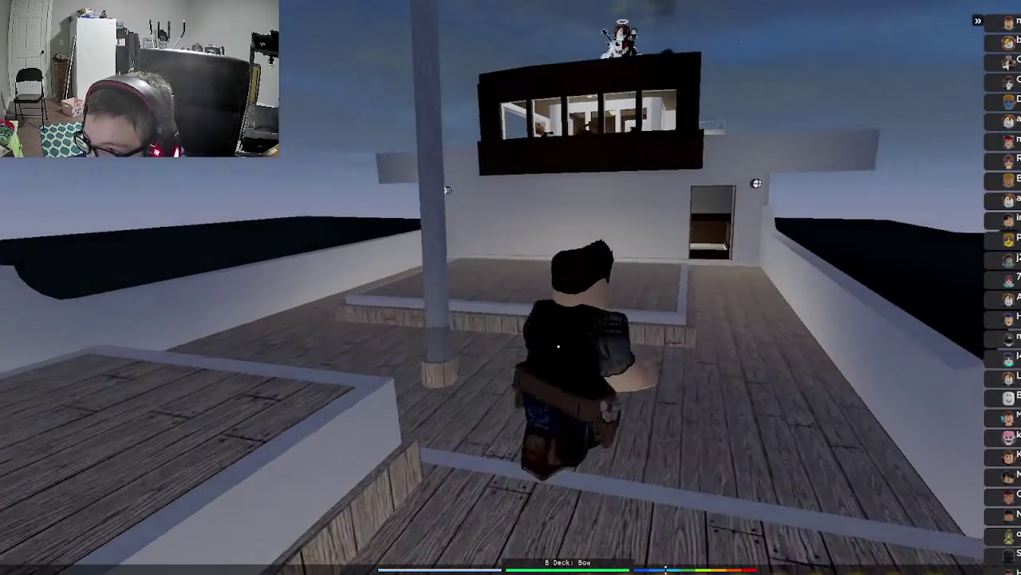
pyautogui.scroll(5, 537, 340)
pyautogui.press('w')
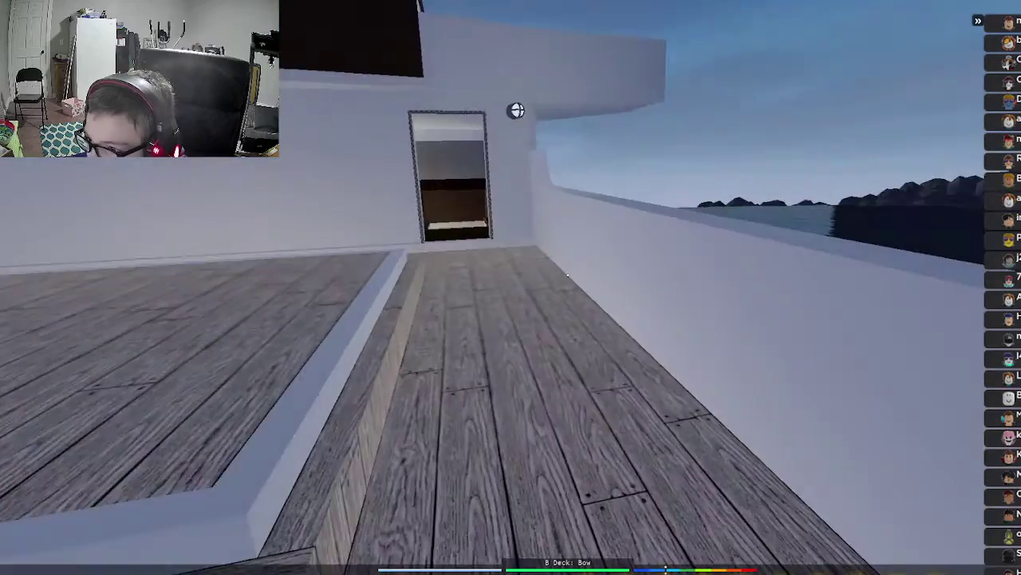
pyautogui.press('w')
pyautogui.moveTo(567, 275); pyautogui.dragTo(479, 274)
pyautogui.press('w')
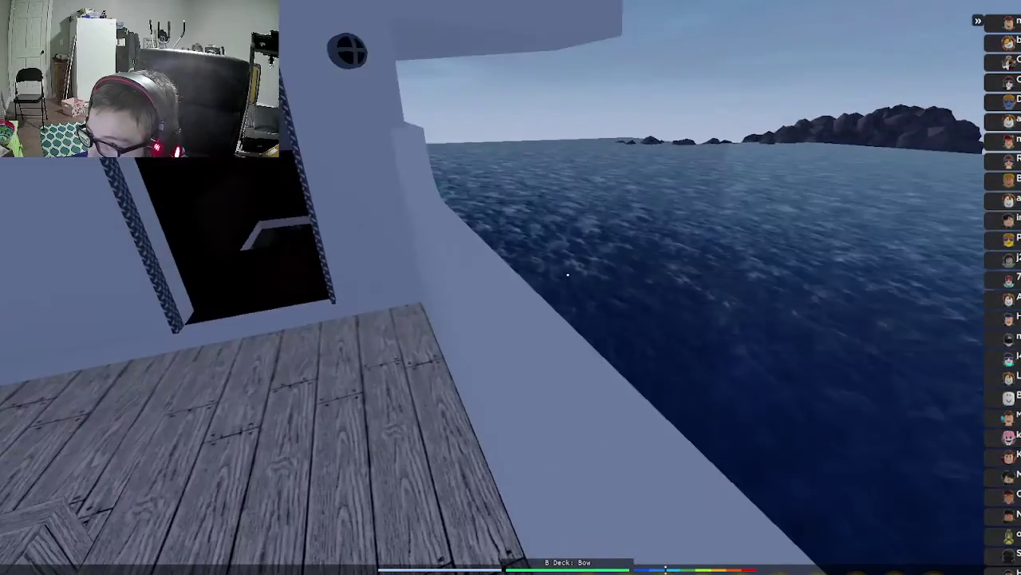
pyautogui.press('w')
pyautogui.rightClick(567, 275)
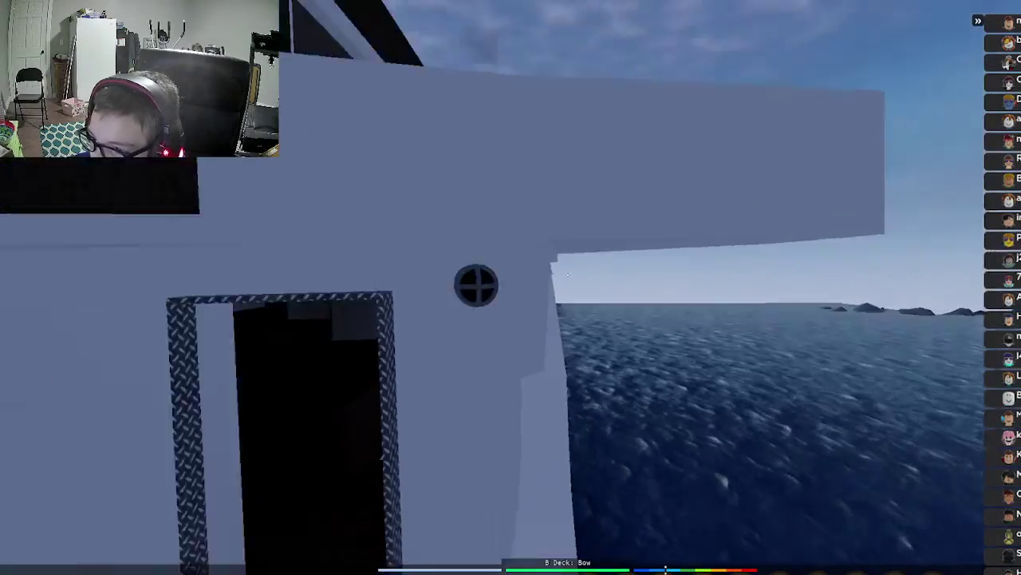
# Walk out along the bridge deck while viewing the ship from overhead.
pyautogui.press('w')
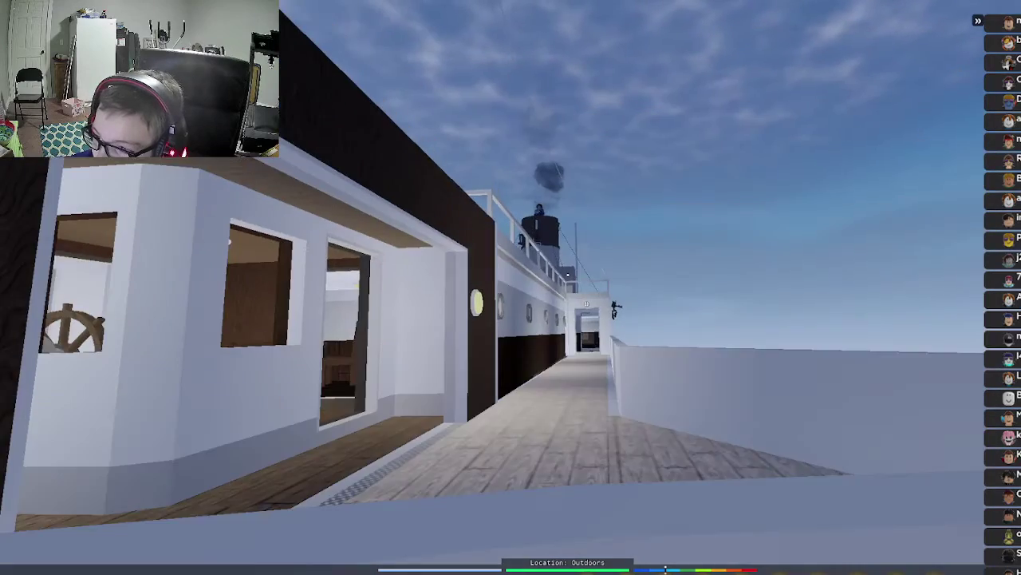
pyautogui.press('w')
pyautogui.scroll(-3, 511, 288)
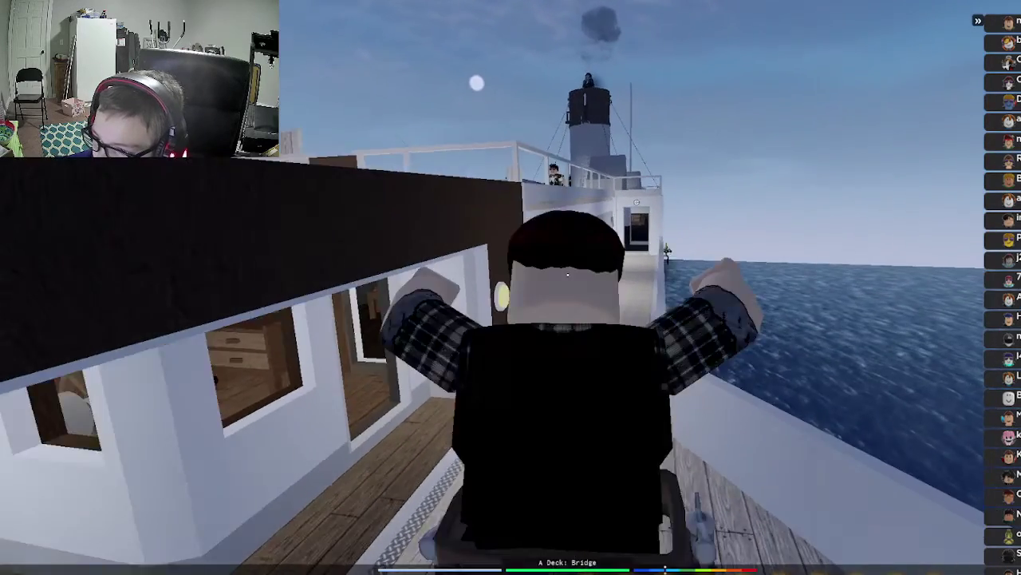
pyautogui.scroll(-3, 510, 287)
pyautogui.moveTo(510, 288); pyautogui.dragTo(559, 239)
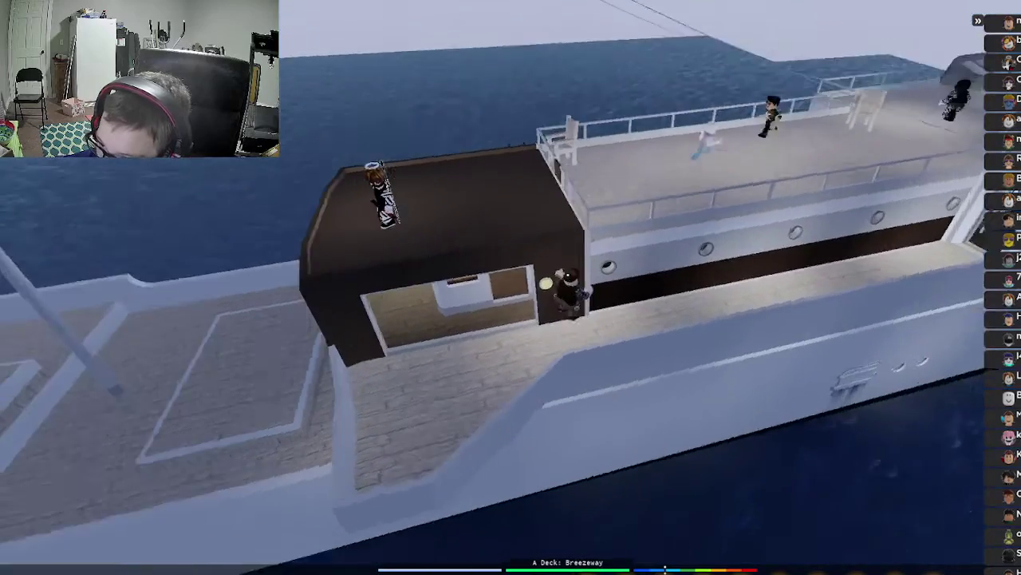
pyautogui.moveTo(511, 287); pyautogui.dragTo(478, 303)
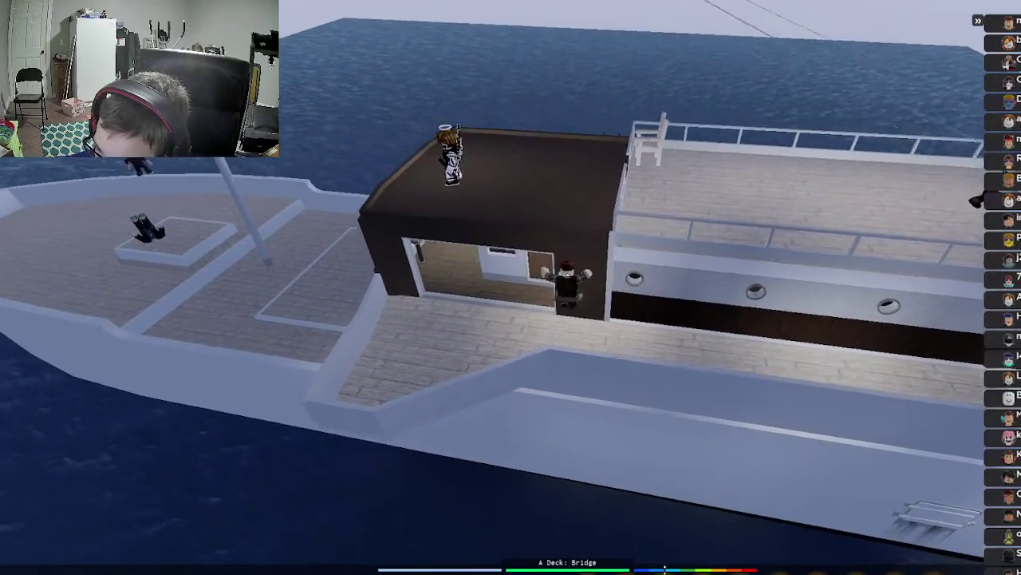
pyautogui.moveTo(511, 287); pyautogui.dragTo(399, 287)
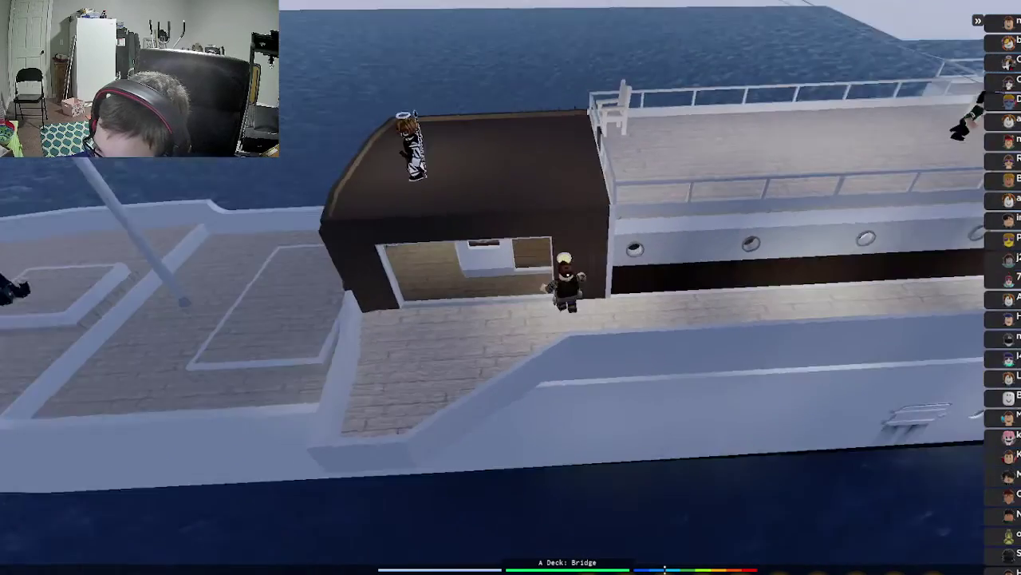
pyautogui.scroll(3, 510, 287)
# Go through the breezeway door and up to the wooden stairs.
pyautogui.press('w')
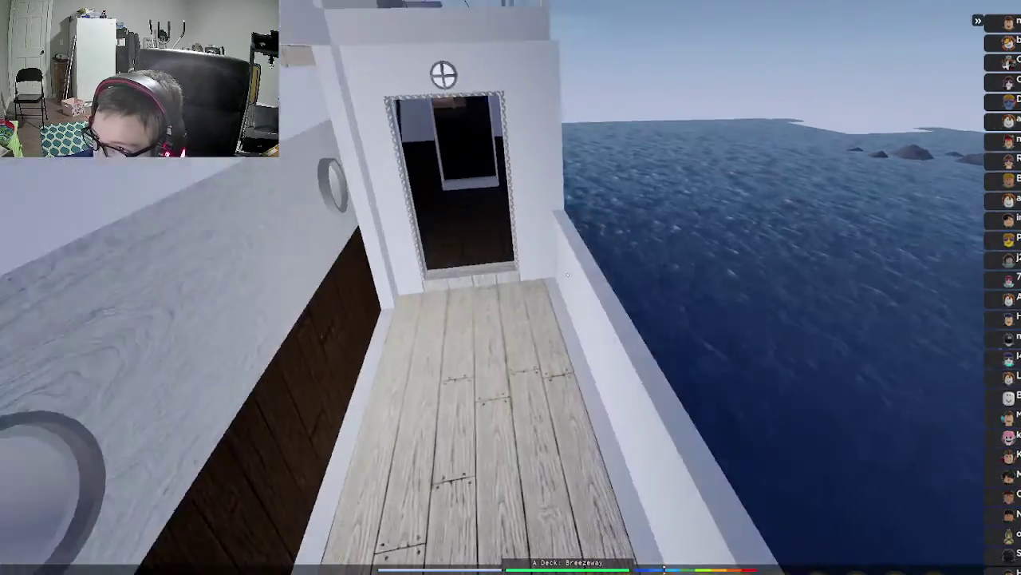
pyautogui.press('w')
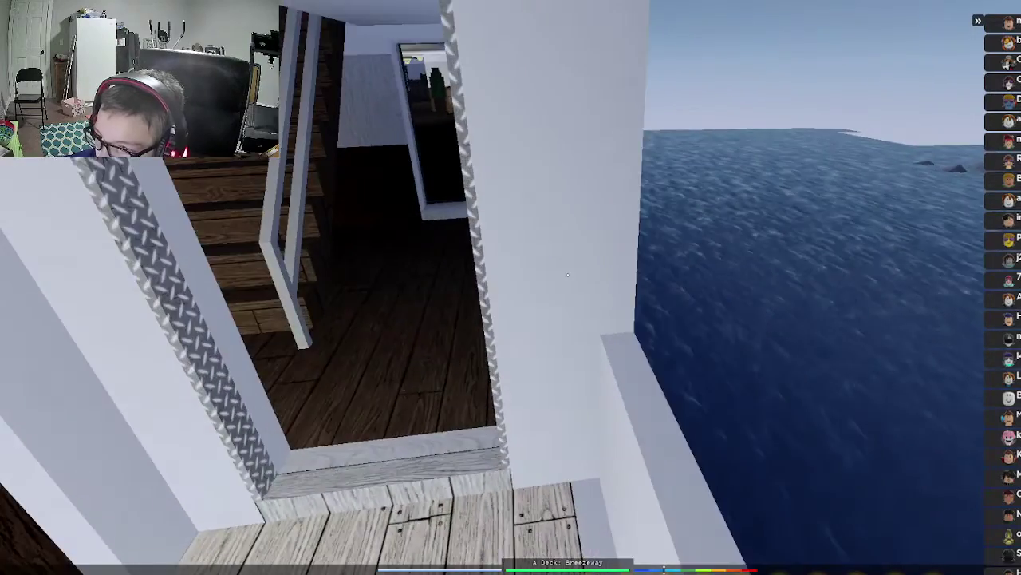
pyautogui.scroll(-3, 511, 287)
pyautogui.press('w')
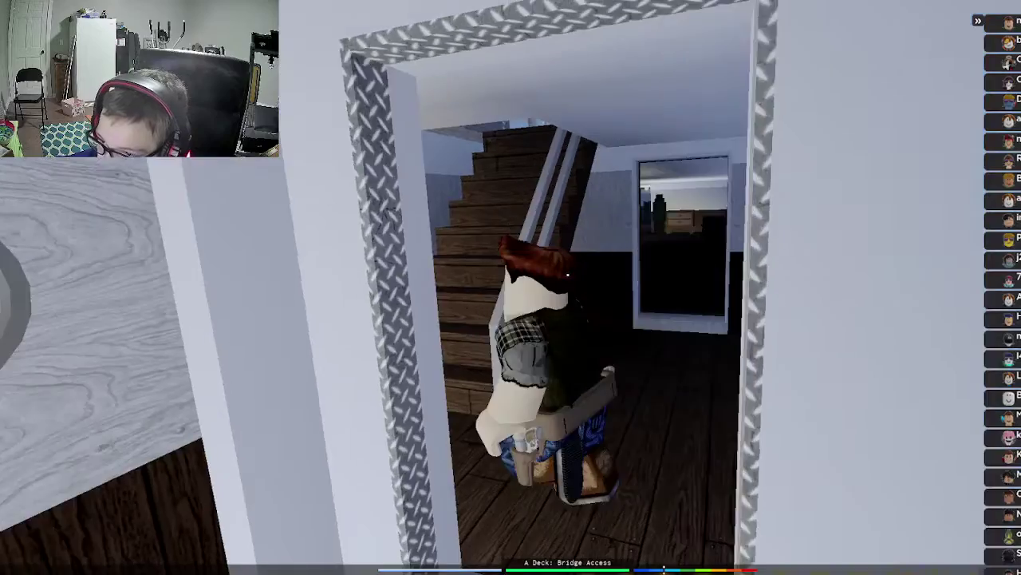
pyautogui.scroll(3, 511, 287)
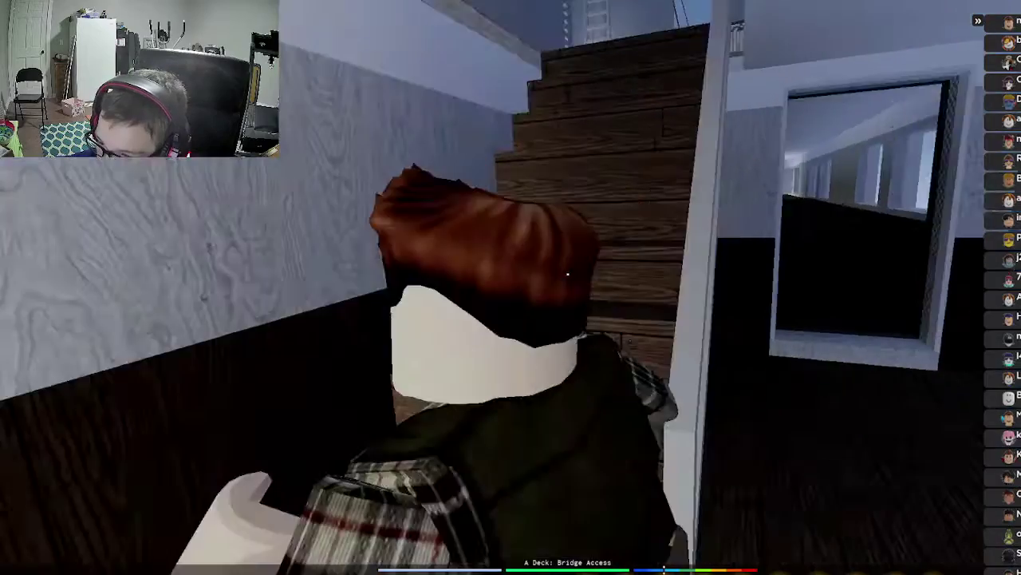
pyautogui.press('w')
pyautogui.press('w')
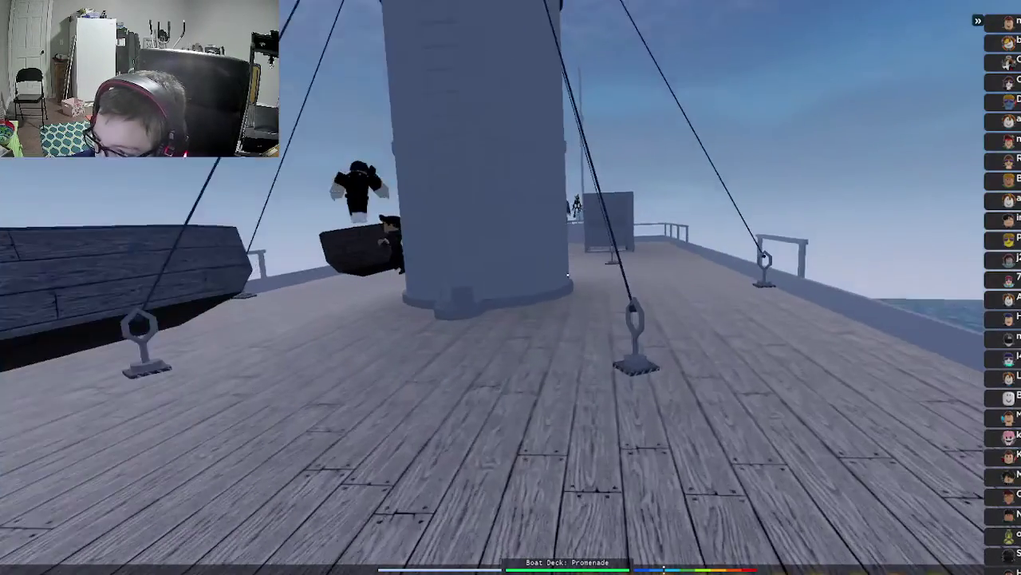
pyautogui.scroll(-3, 511, 287)
pyautogui.scroll(-5, 511, 288)
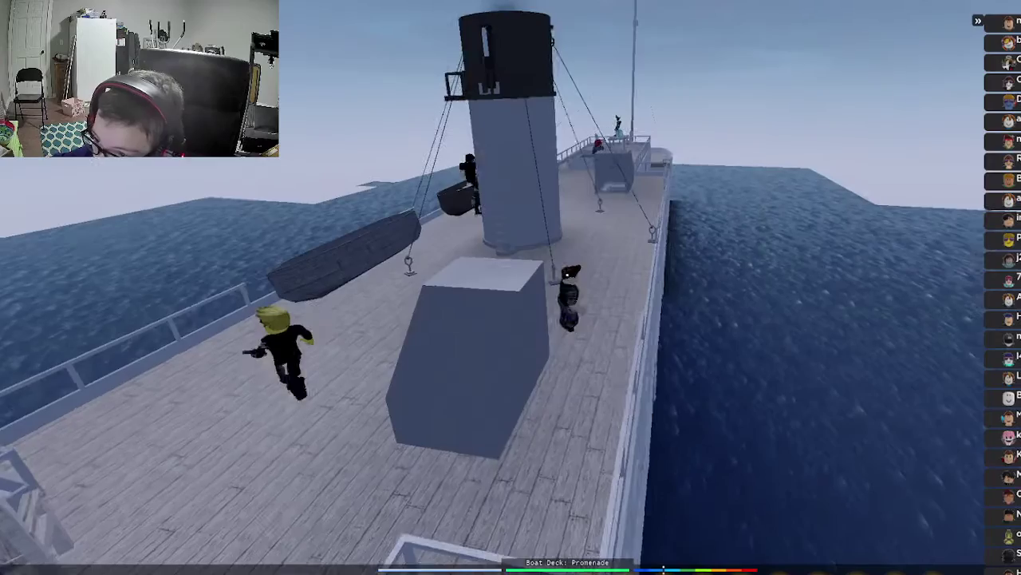
# Swing out to an aerial view and orbit around the funnel and deck.
pyautogui.rightClick(510, 287)
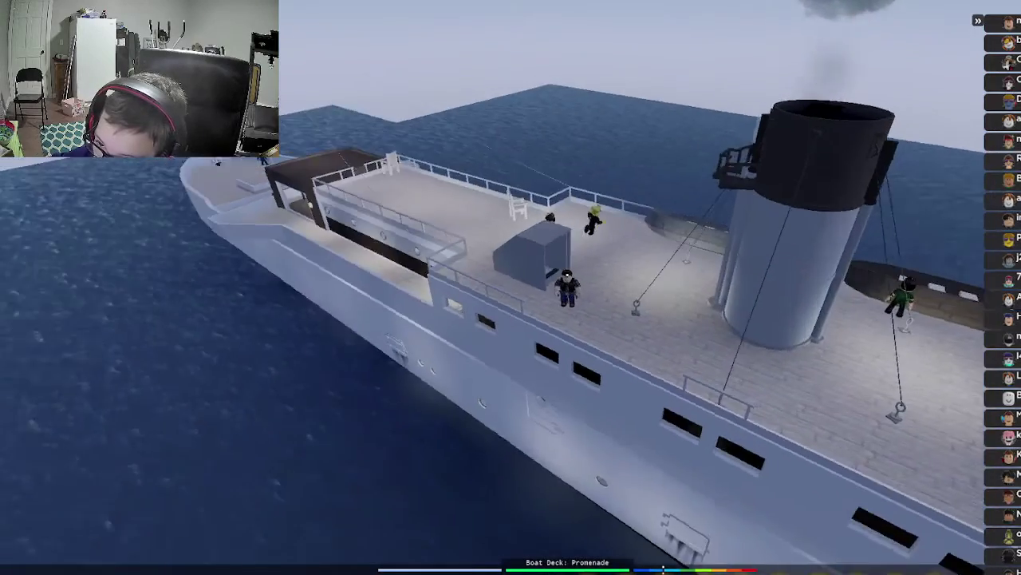
pyautogui.moveTo(719, 287); pyautogui.dragTo(319, 287)
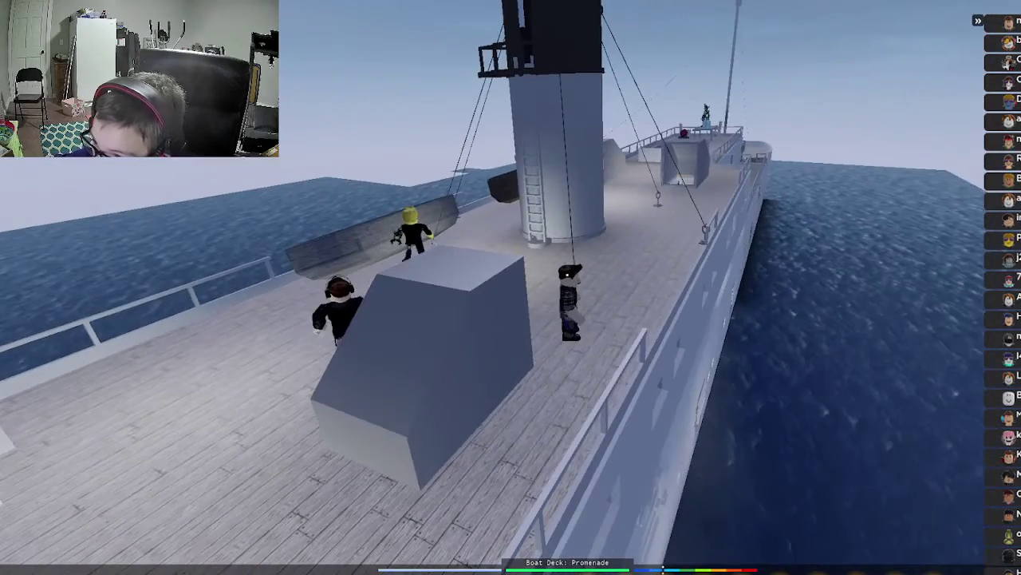
pyautogui.moveTo(638, 288); pyautogui.dragTo(399, 287)
pyautogui.scroll(-4, 511, 287)
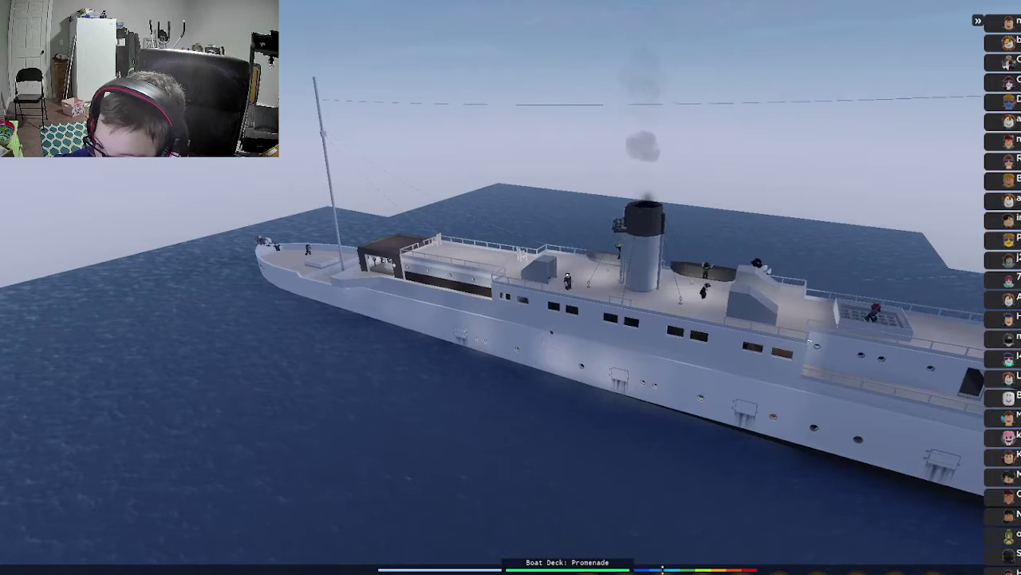
pyautogui.scroll(2, 511, 287)
pyautogui.scroll(2, 511, 287)
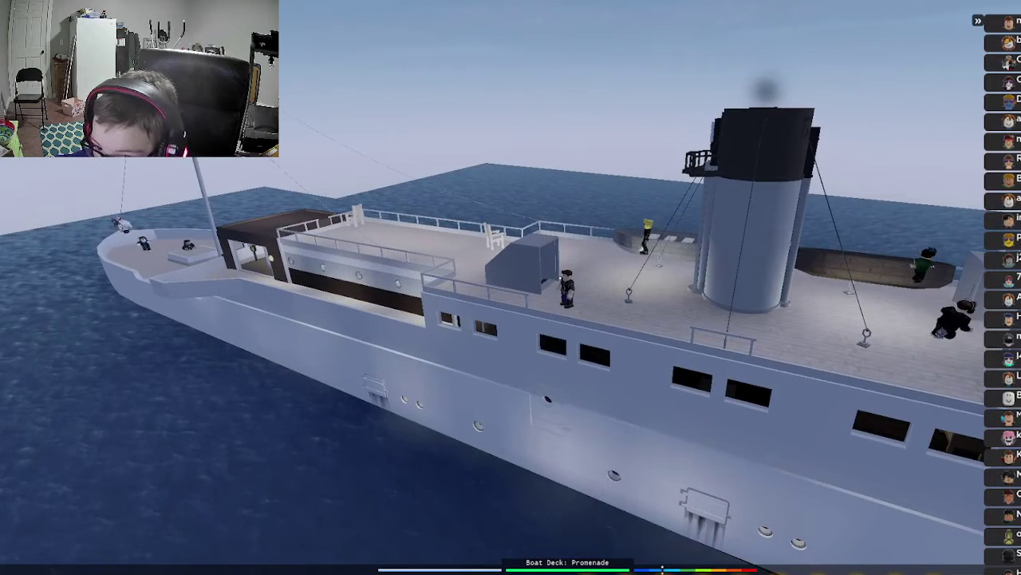
pyautogui.moveTo(510, 287); pyautogui.dragTo(478, 303)
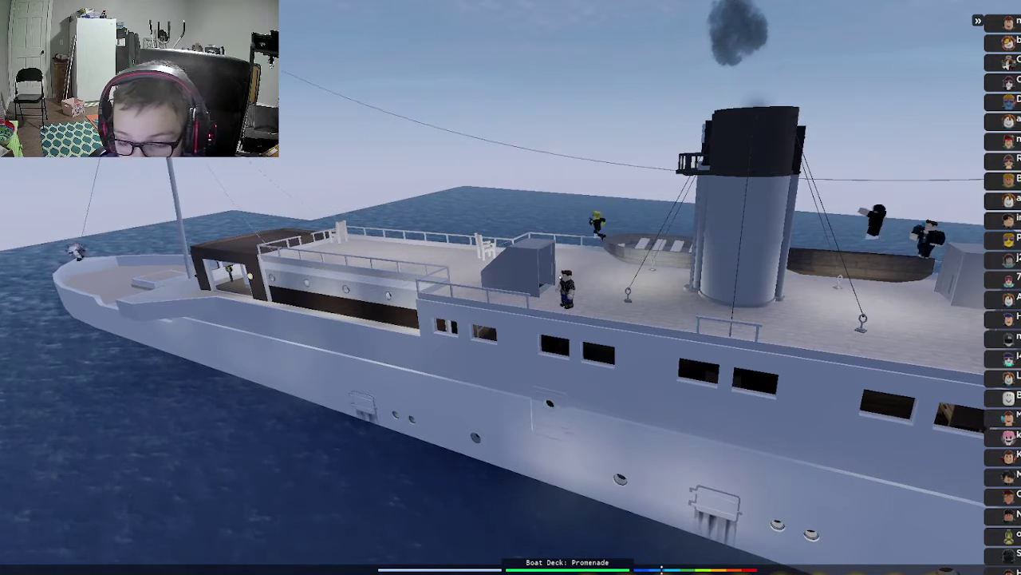
# View the ship's side, top and rear corner, then line up along the deck toward the funnel.
pyautogui.moveTo(511, 288); pyautogui.dragTo(510, 239)
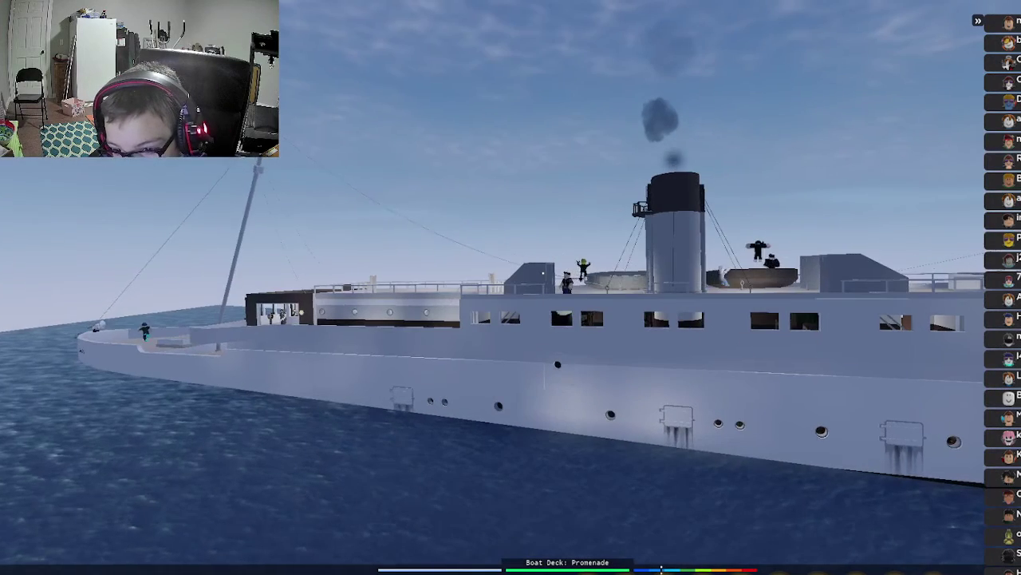
pyautogui.moveTo(511, 287); pyautogui.dragTo(510, 200)
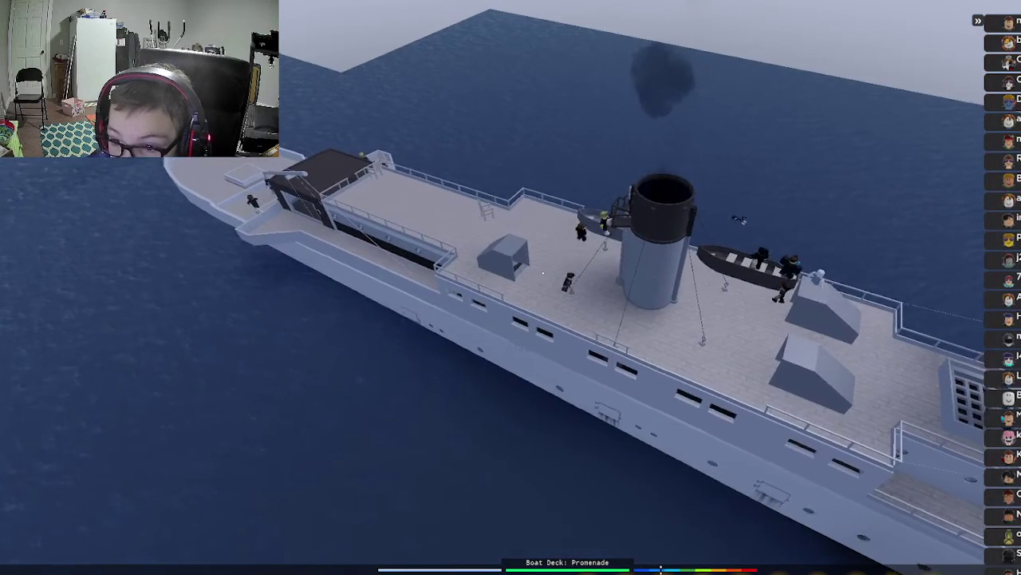
pyautogui.moveTo(510, 240); pyautogui.dragTo(511, 319)
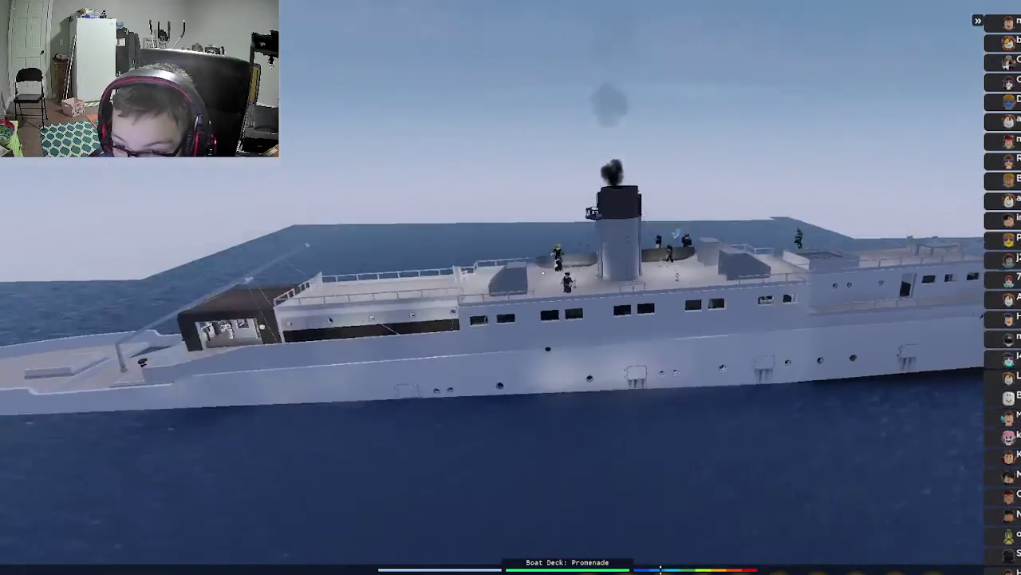
pyautogui.moveTo(558, 287); pyautogui.dragTo(447, 272)
pyautogui.moveTo(510, 288); pyautogui.dragTo(399, 264)
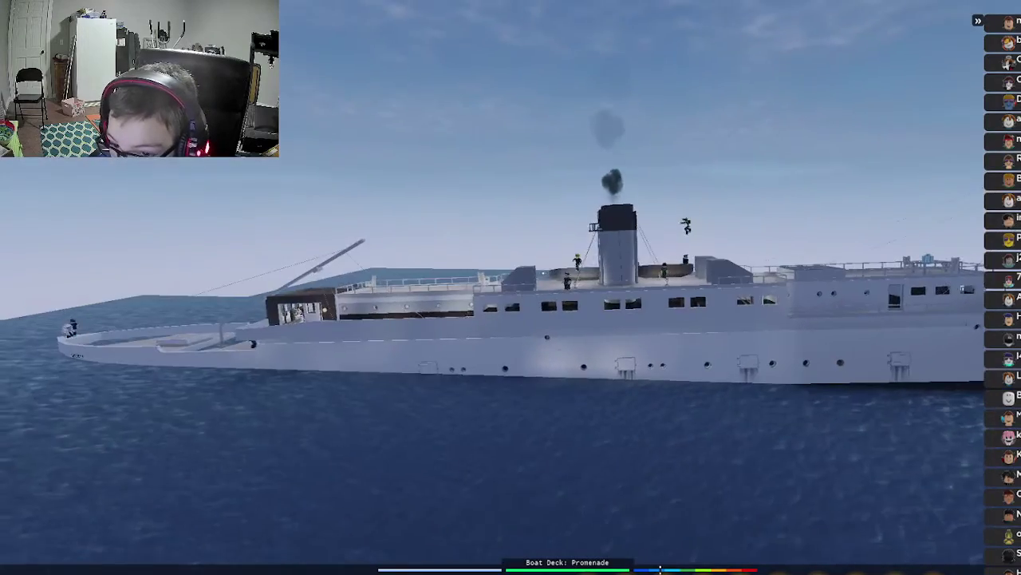
pyautogui.moveTo(510, 288); pyautogui.dragTo(359, 255)
pyautogui.scroll(5, 511, 288)
# Run along the deck and jump into the grey lifeboat.
pyautogui.press('w')
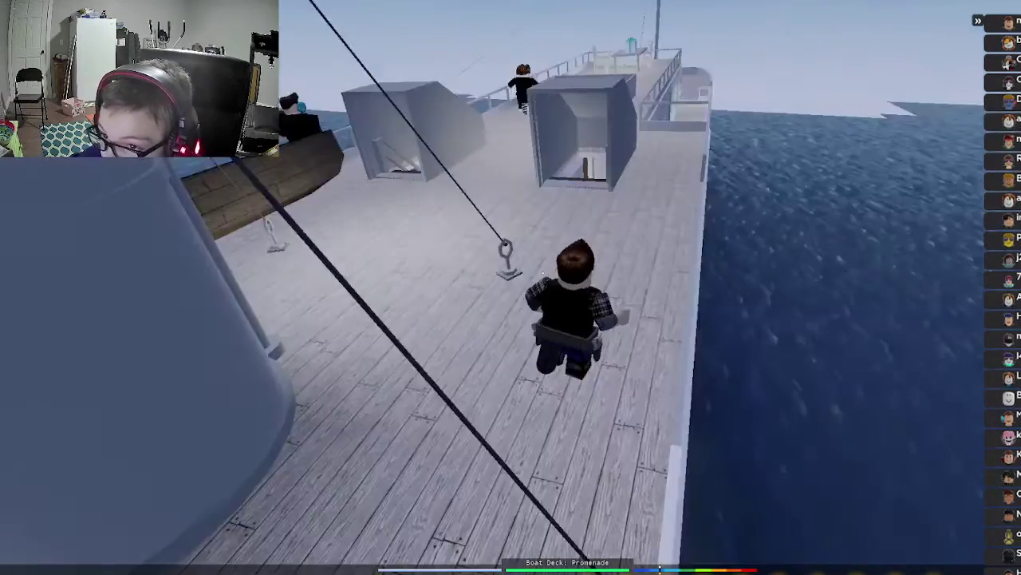
pyautogui.moveTo(511, 287); pyautogui.dragTo(319, 239)
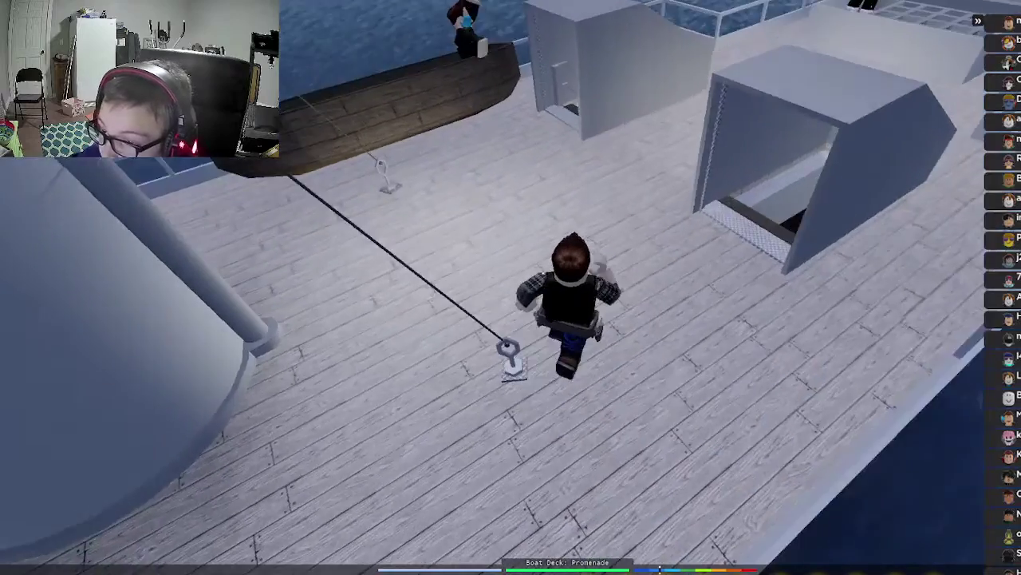
pyautogui.moveTo(511, 288); pyautogui.dragTo(359, 224)
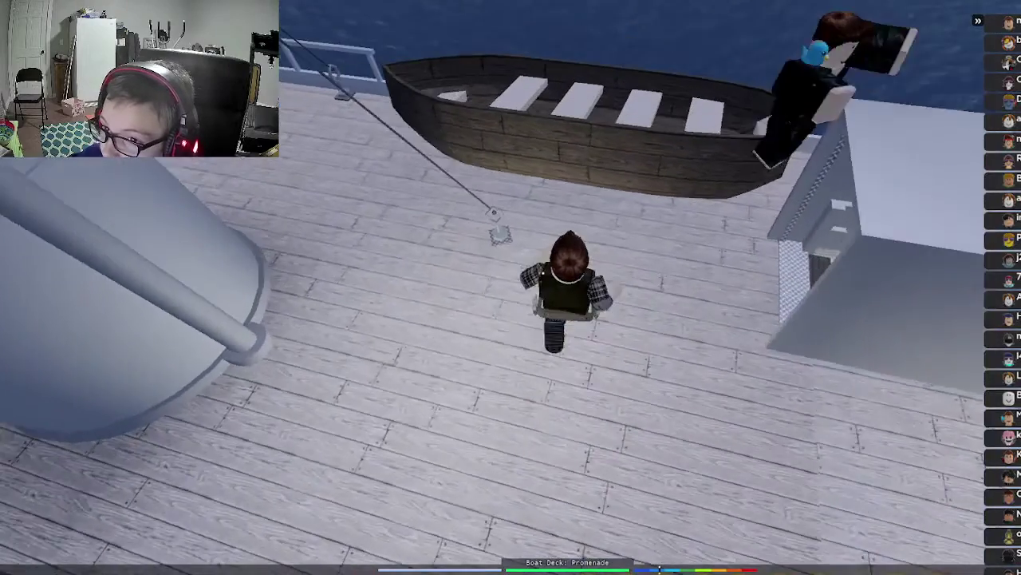
pyautogui.rightClick(511, 288)
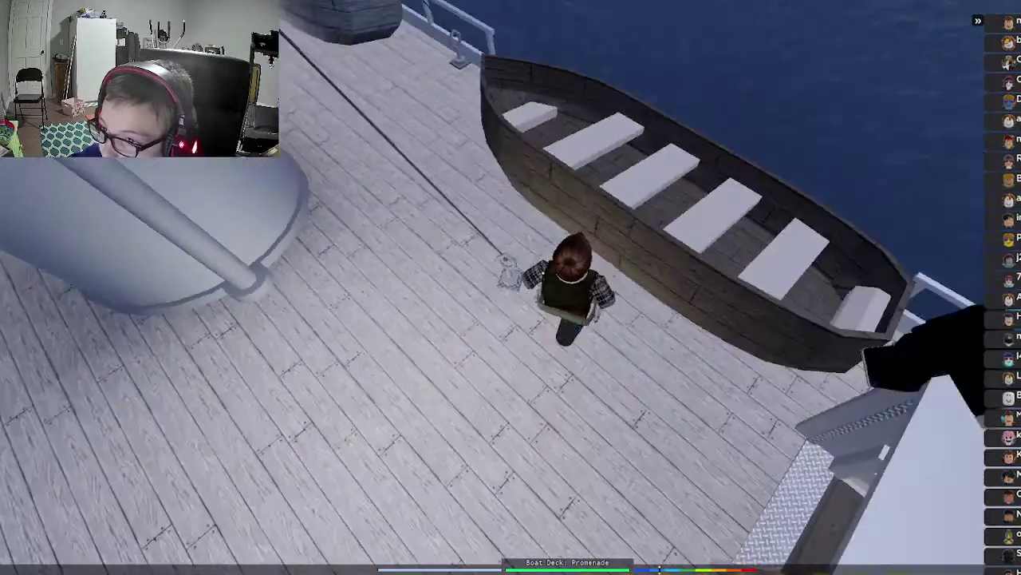
pyautogui.press('w')
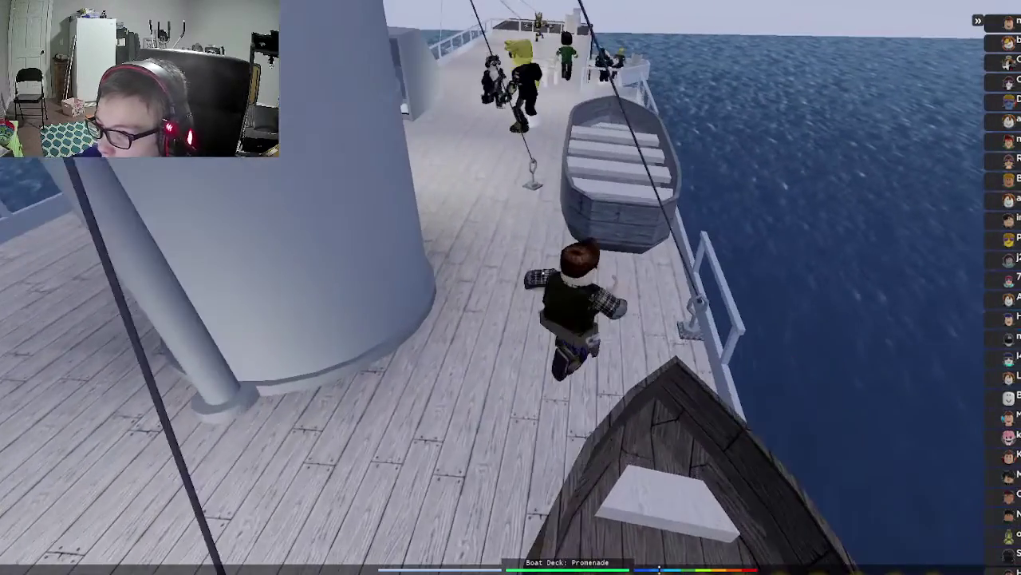
pyautogui.press('space')
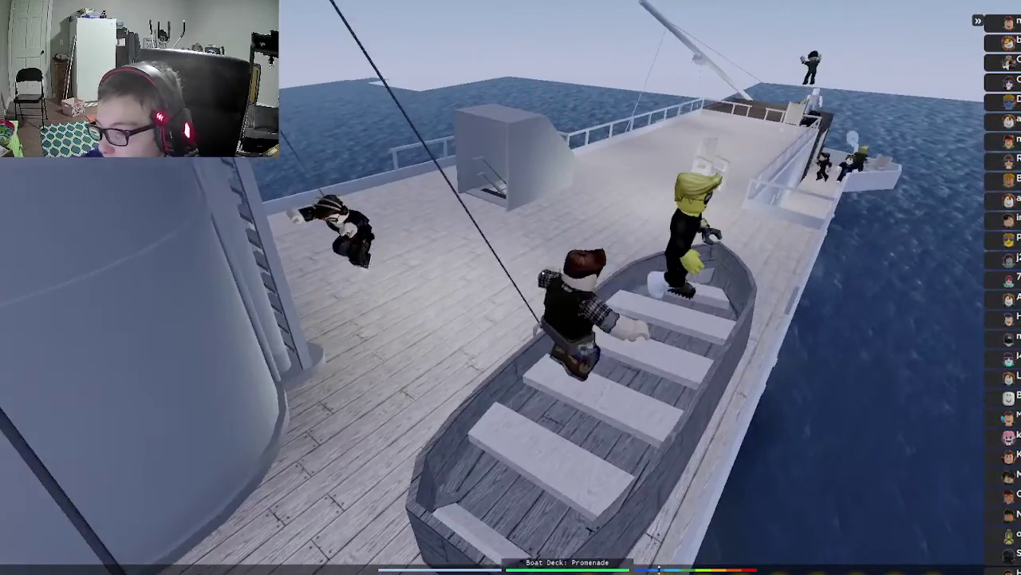
pyautogui.scroll(-5, 511, 288)
# Orbit out over the whole ship and around the avatar seated in the lifeboat.
pyautogui.rightClick(511, 287)
pyautogui.moveTo(511, 287); pyautogui.dragTo(606, 239)
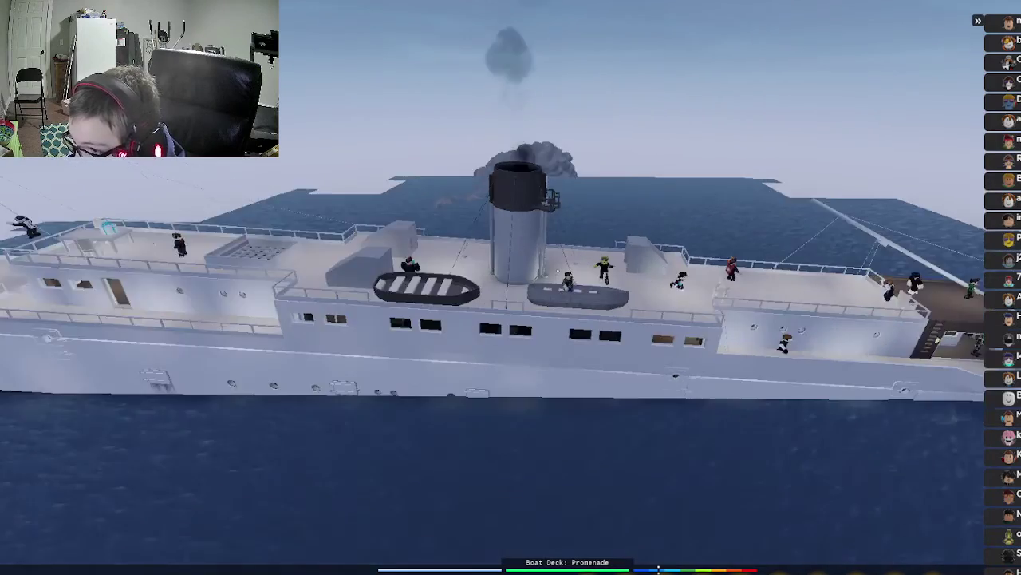
pyautogui.scroll(8, 510, 288)
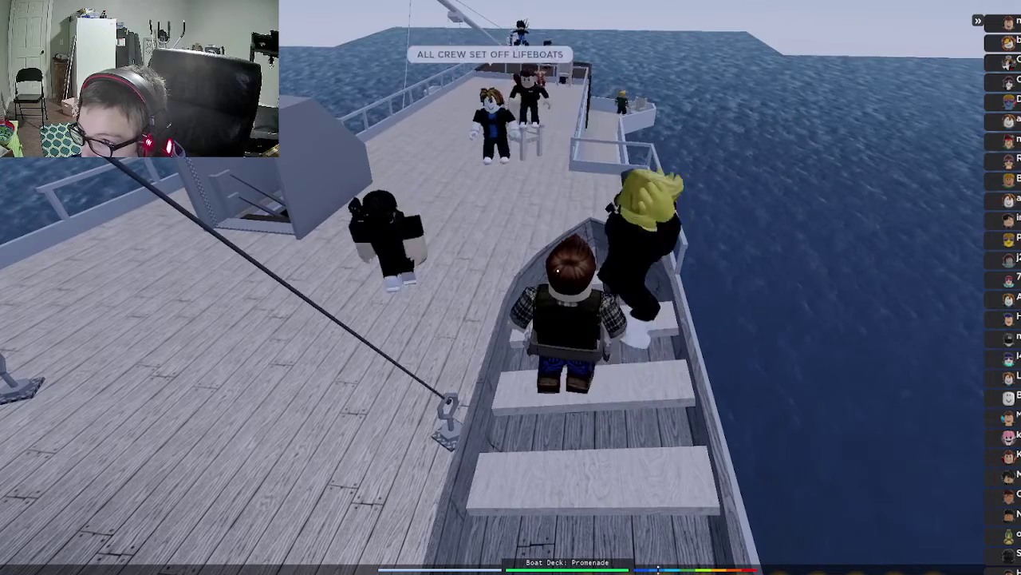
pyautogui.moveTo(511, 287); pyautogui.dragTo(718, 287)
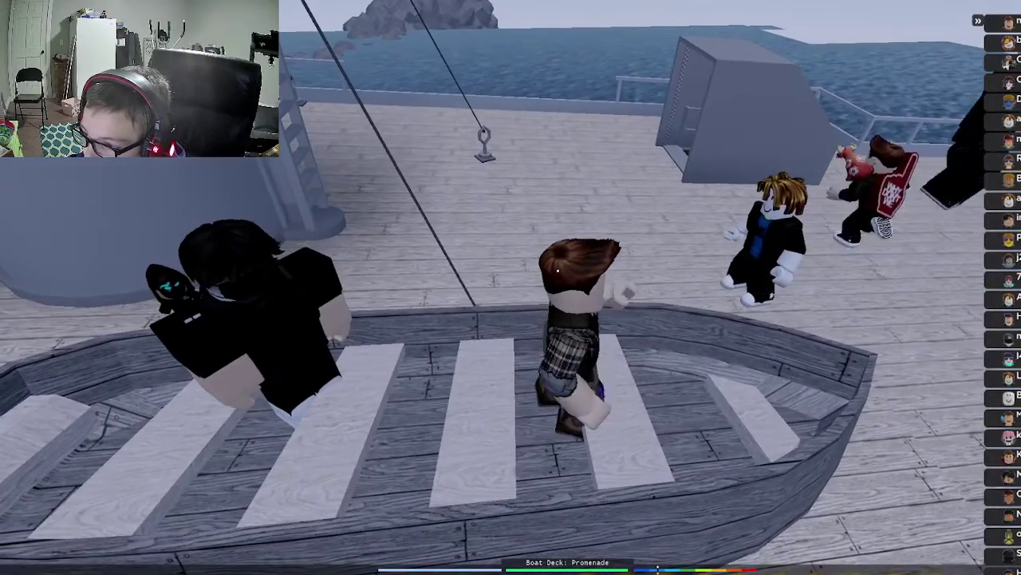
pyautogui.moveTo(511, 288); pyautogui.dragTo(319, 240)
pyautogui.scroll(-8, 511, 288)
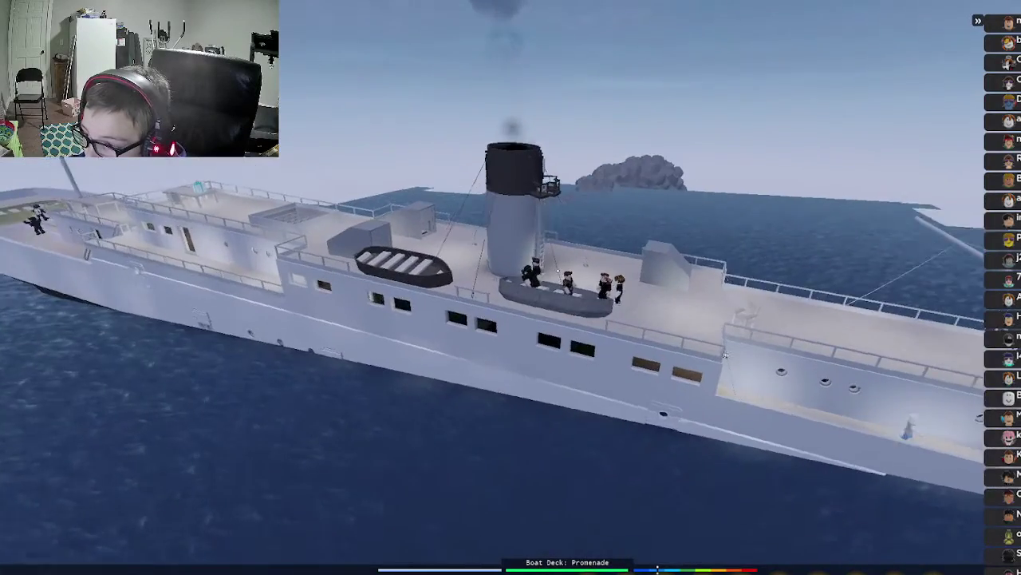
pyautogui.moveTo(724, 360); pyautogui.dragTo(723, 239)
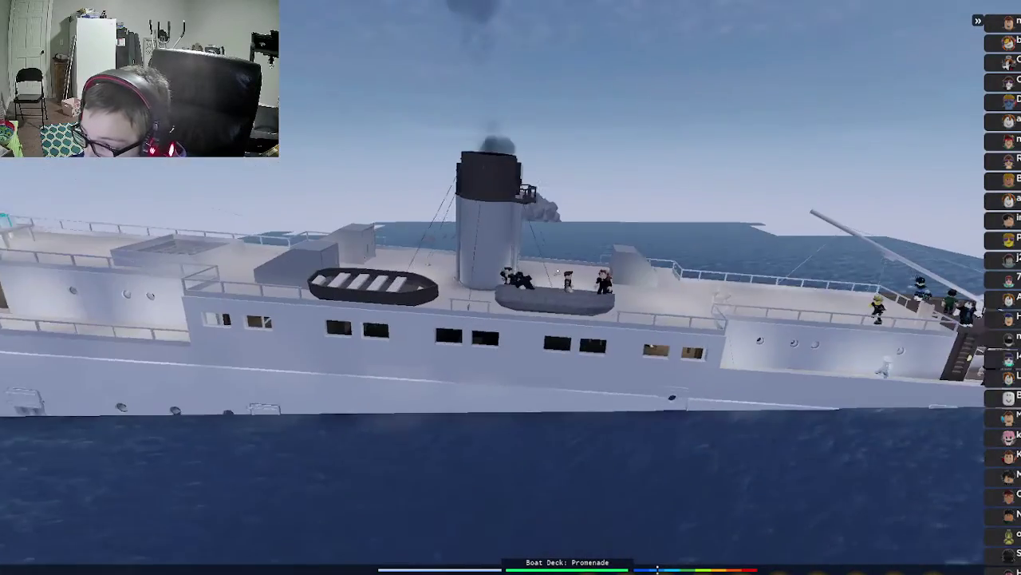
pyautogui.scroll(8, 510, 288)
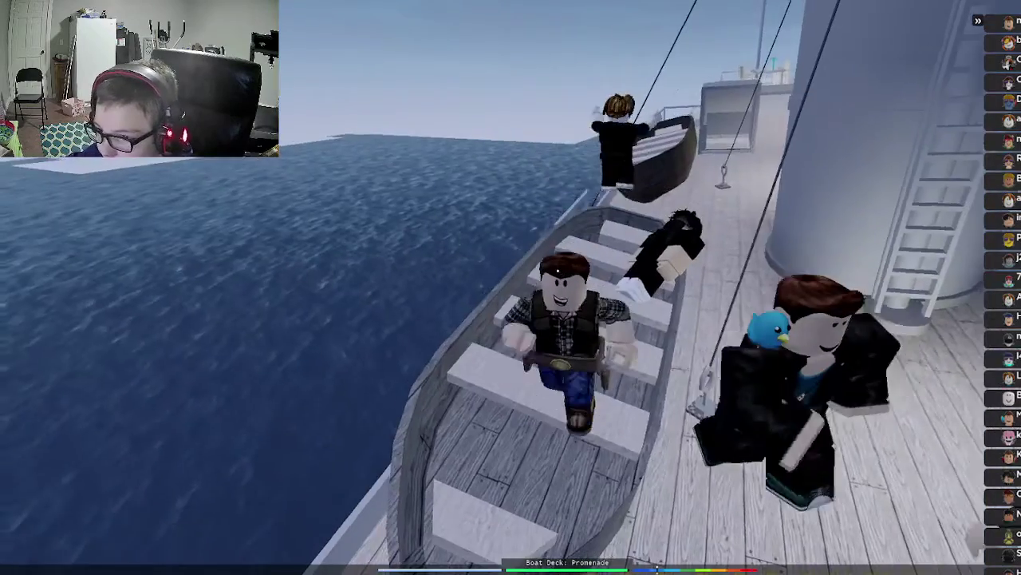
pyautogui.moveTo(718, 239); pyautogui.dragTo(718, 359)
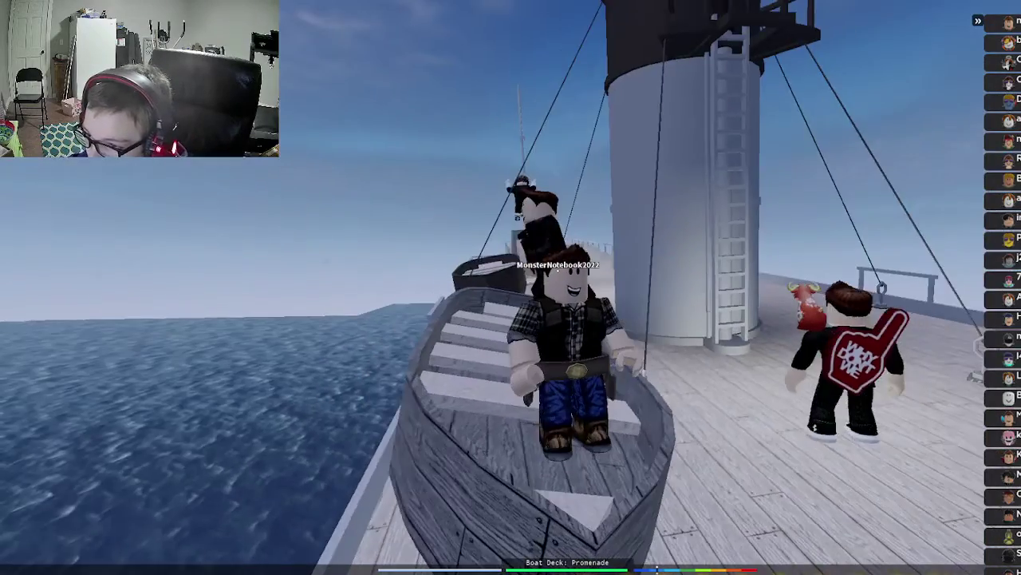
pyautogui.moveTo(718, 279); pyautogui.dragTo(638, 304)
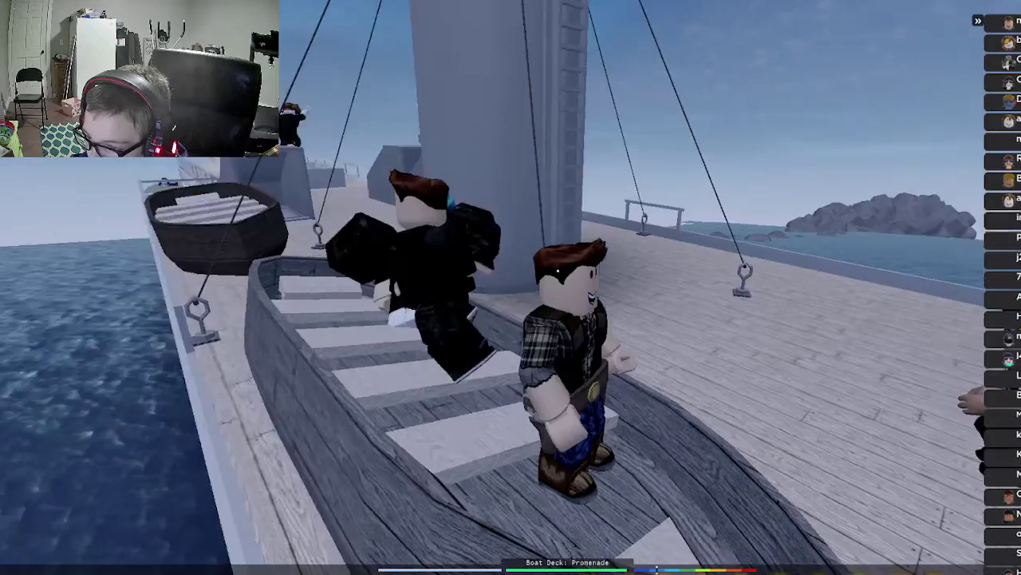
pyautogui.scroll(-8, 511, 287)
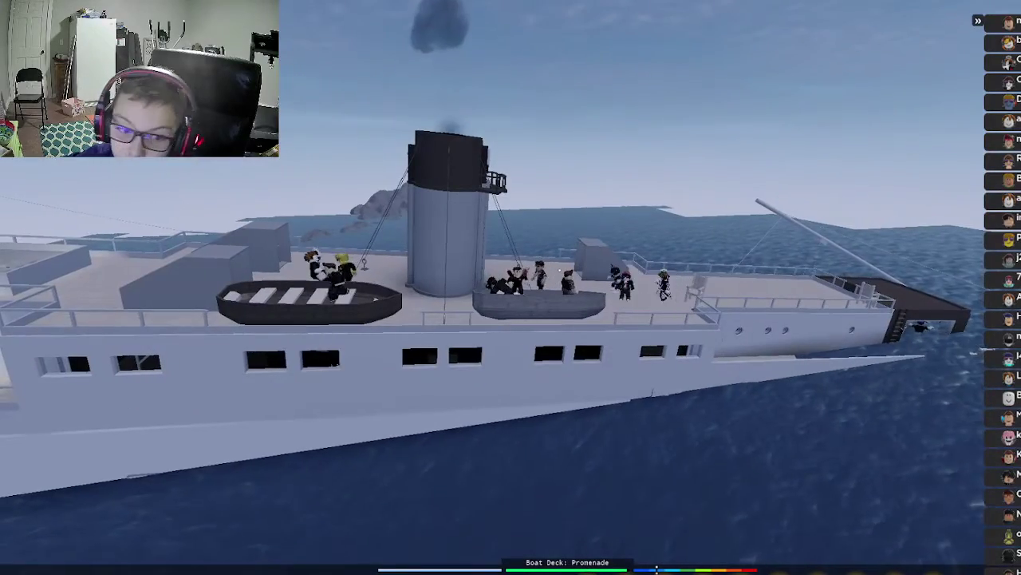
pyautogui.scroll(3, 511, 287)
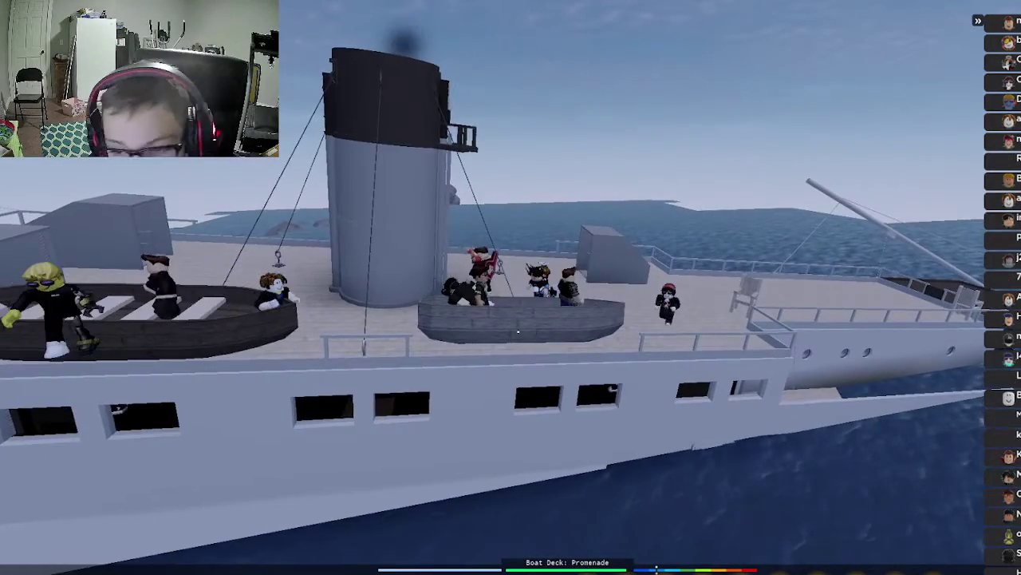
pyautogui.scroll(4, 511, 287)
# View the players in the lifeboat, then the deck and funnel from low and high angles.
pyautogui.moveTo(559, 288); pyautogui.dragTo(399, 240)
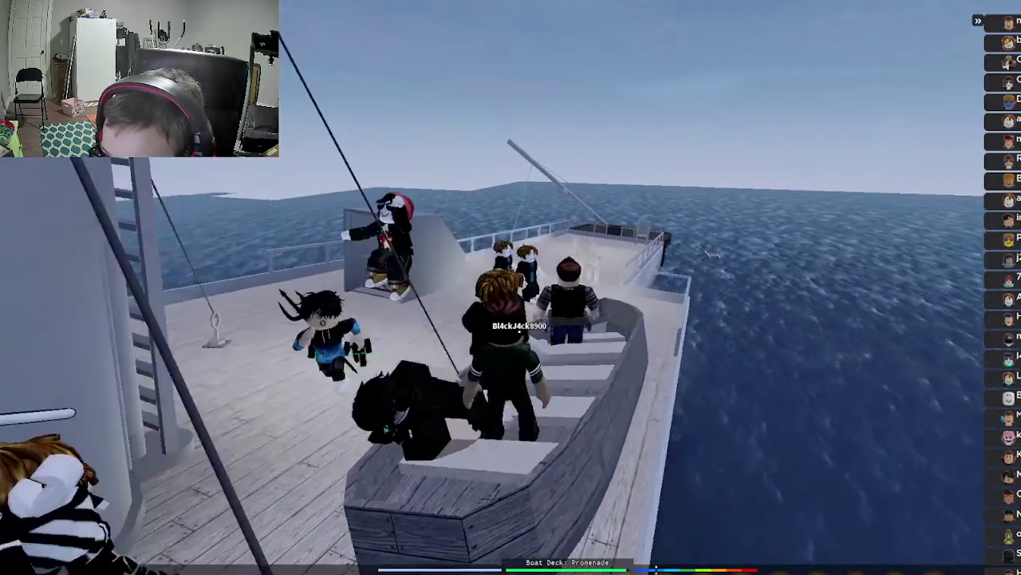
pyautogui.scroll(-5, 511, 287)
pyautogui.moveTo(558, 287); pyautogui.dragTo(439, 263)
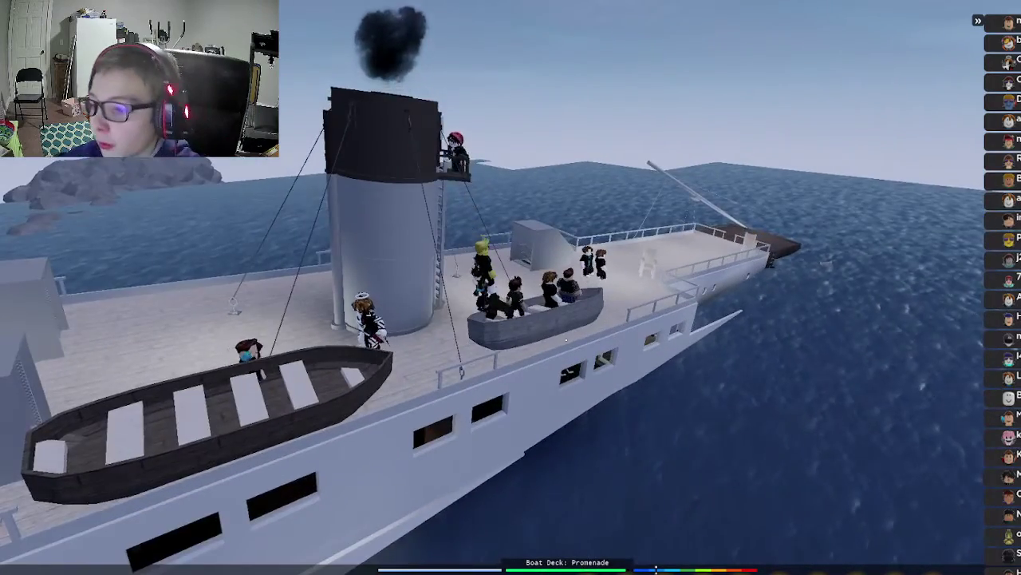
pyautogui.scroll(3, 510, 287)
pyautogui.moveTo(558, 287)
pyautogui.mouseDown()
pyautogui.moveTo(399, 287)
pyautogui.moveTo(639, 272)
pyautogui.mouseUp()
pyautogui.moveTo(558, 287); pyautogui.dragTo(494, 303)
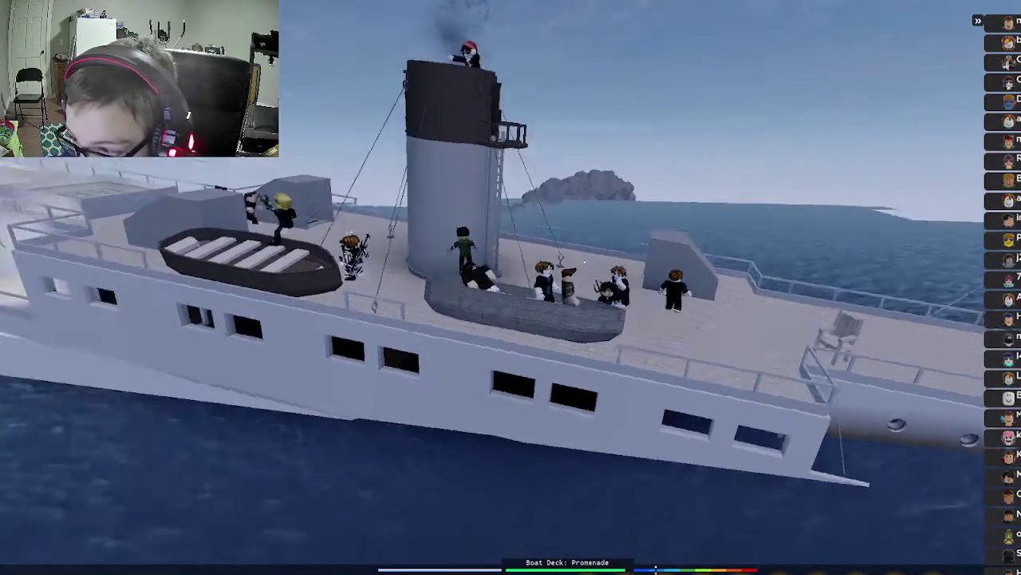
pyautogui.moveTo(558, 288); pyautogui.dragTo(447, 240)
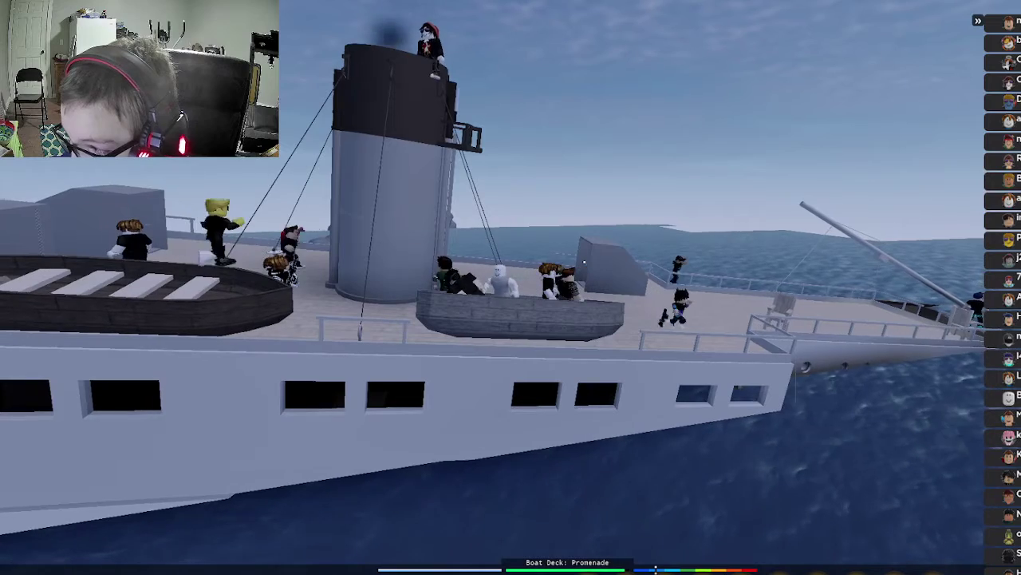
pyautogui.moveTo(584, 262); pyautogui.dragTo(519, 223)
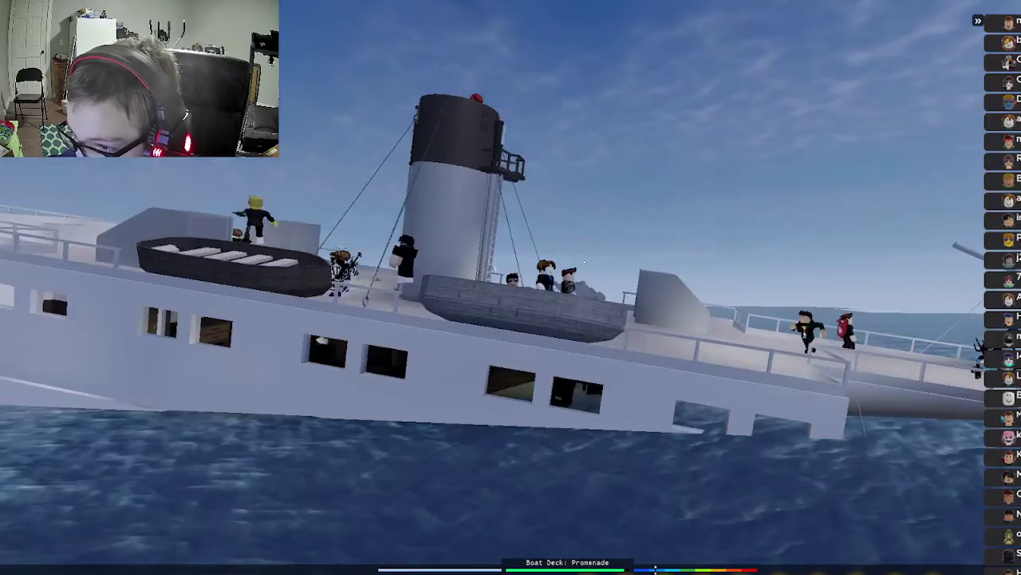
pyautogui.moveTo(584, 261); pyautogui.dragTo(478, 200)
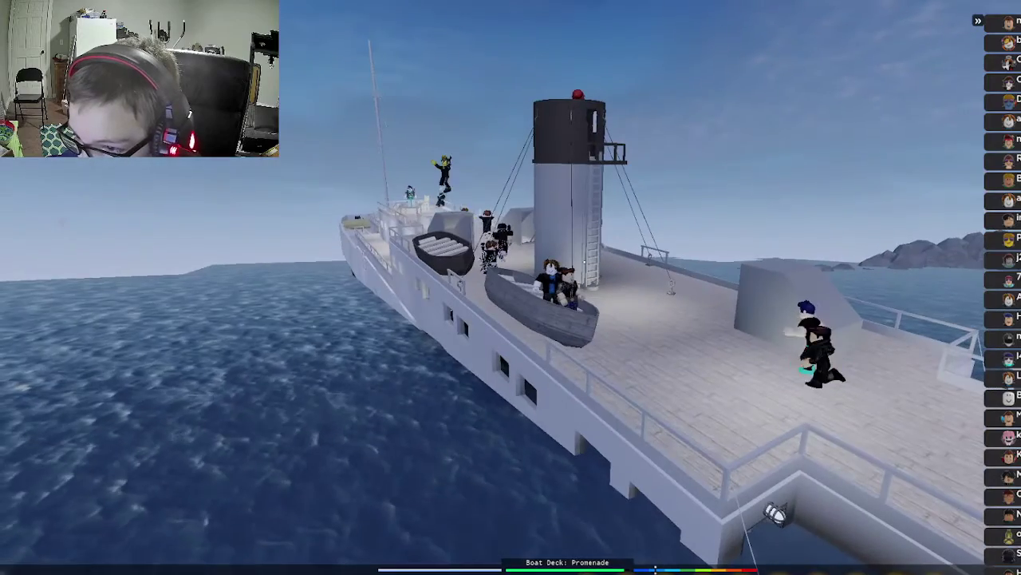
pyautogui.scroll(5, 585, 262)
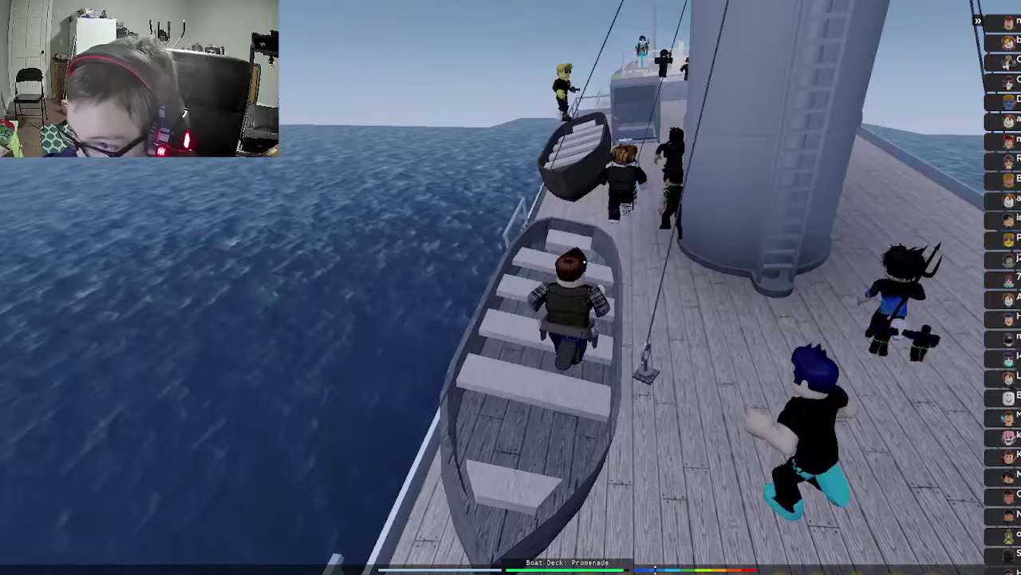
# Leave the lifeboat and run along the deck past the hatches and grated hatch.
pyautogui.press('w')
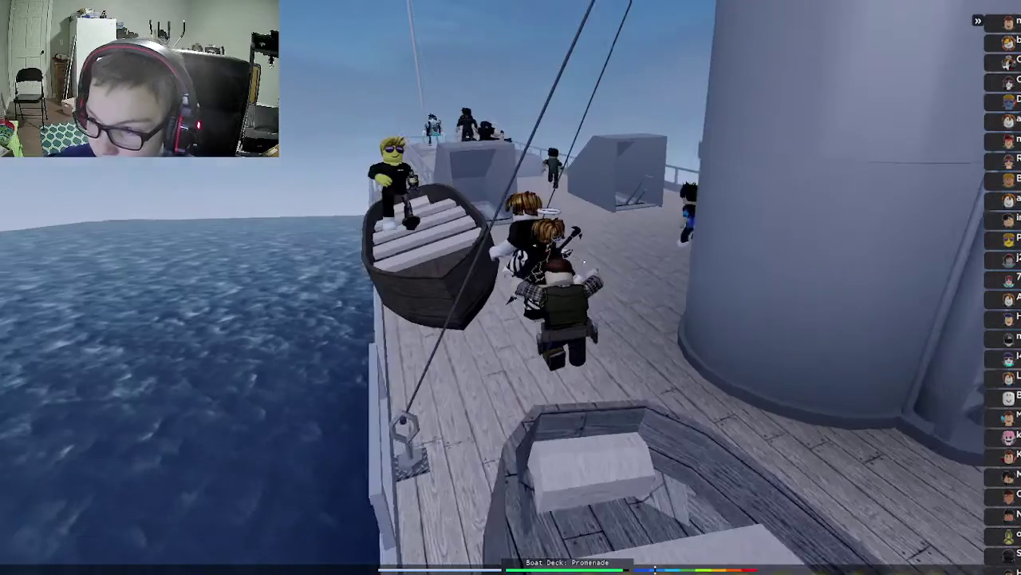
pyautogui.moveTo(584, 262); pyautogui.dragTo(478, 288)
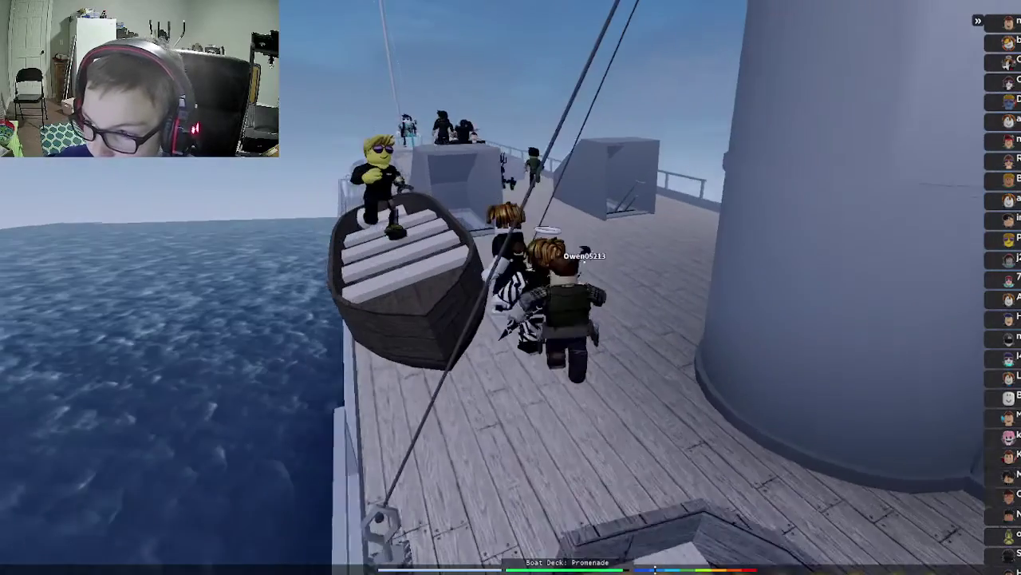
pyautogui.press('w')
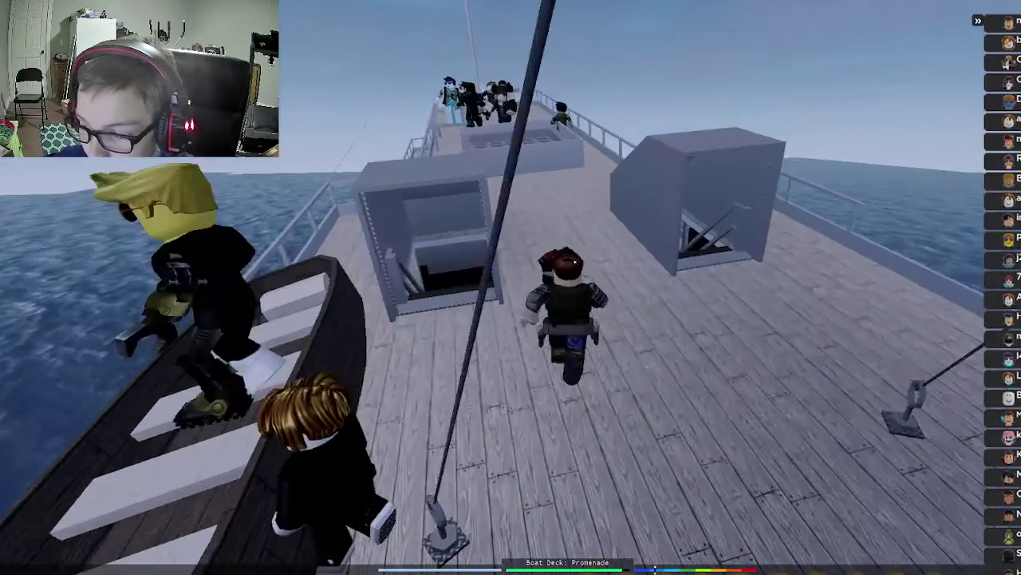
pyautogui.press('w')
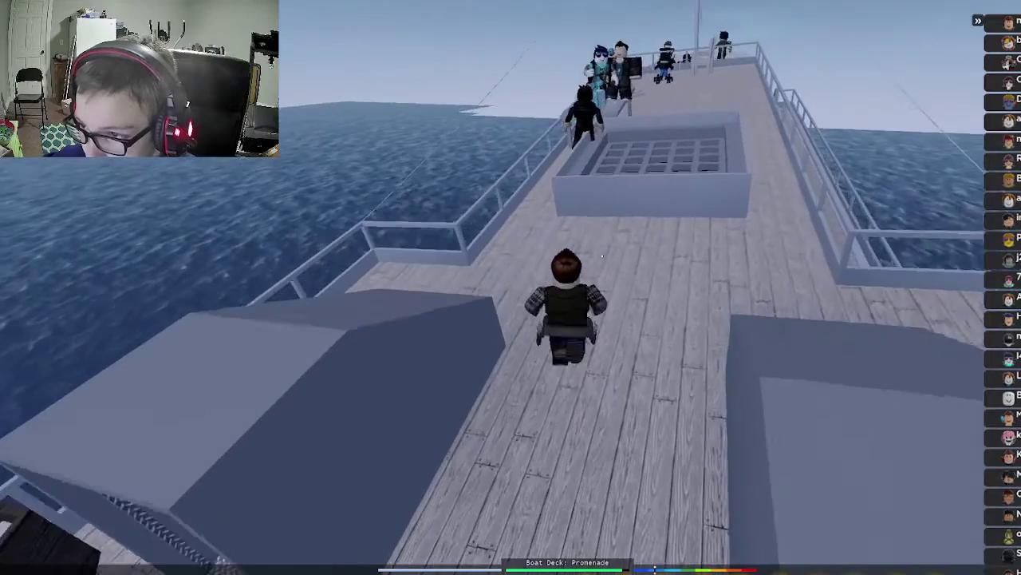
pyautogui.press('w')
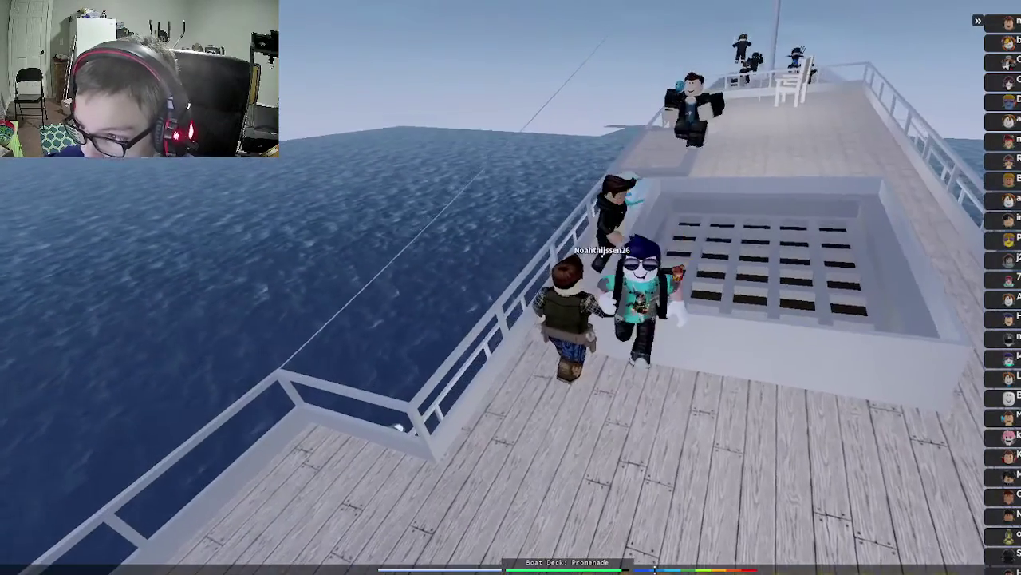
pyautogui.press('w')
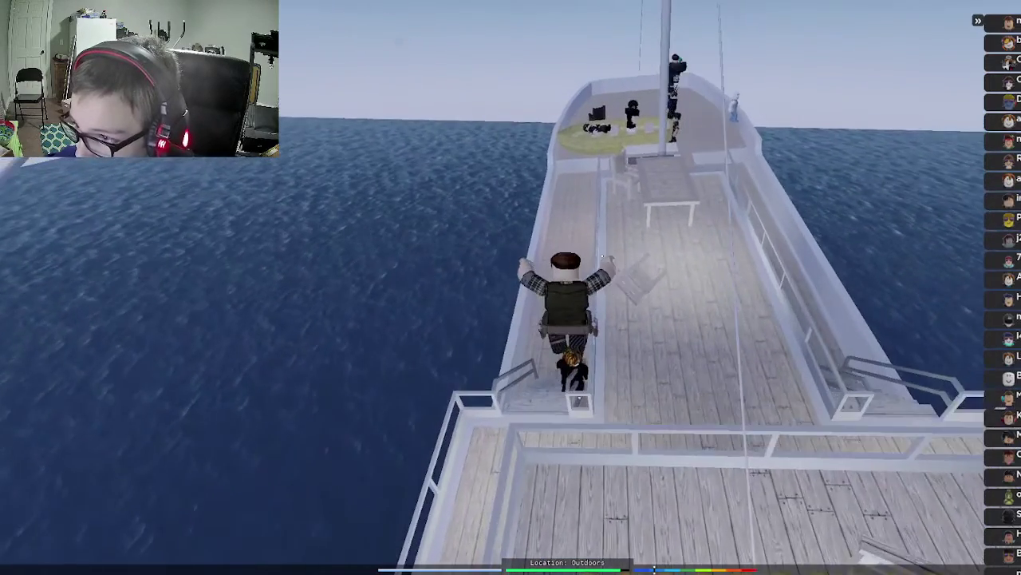
# Run down the stairs to the stern group and orbit to show the GREYROCK name.
pyautogui.press('w')
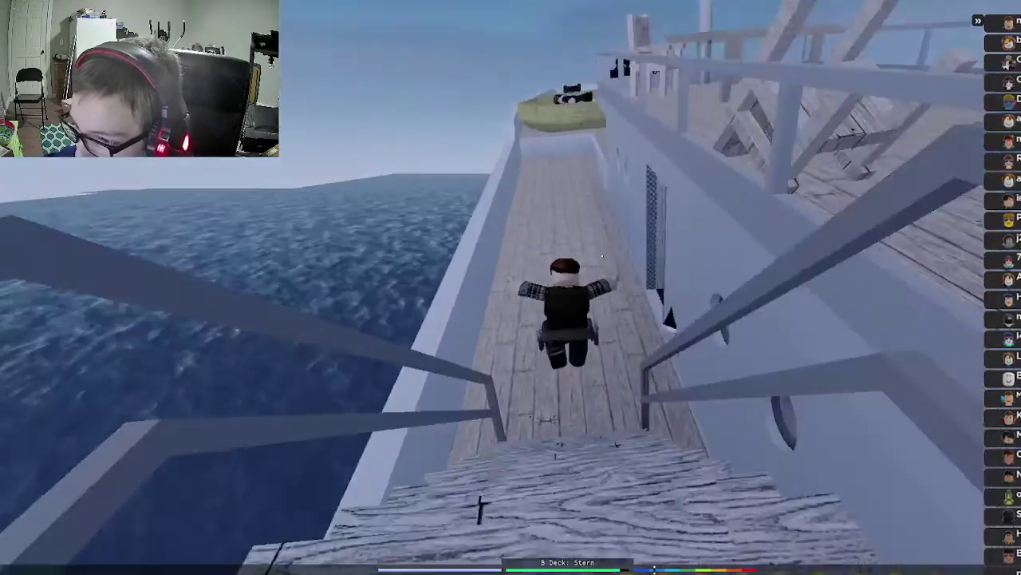
pyautogui.press('w')
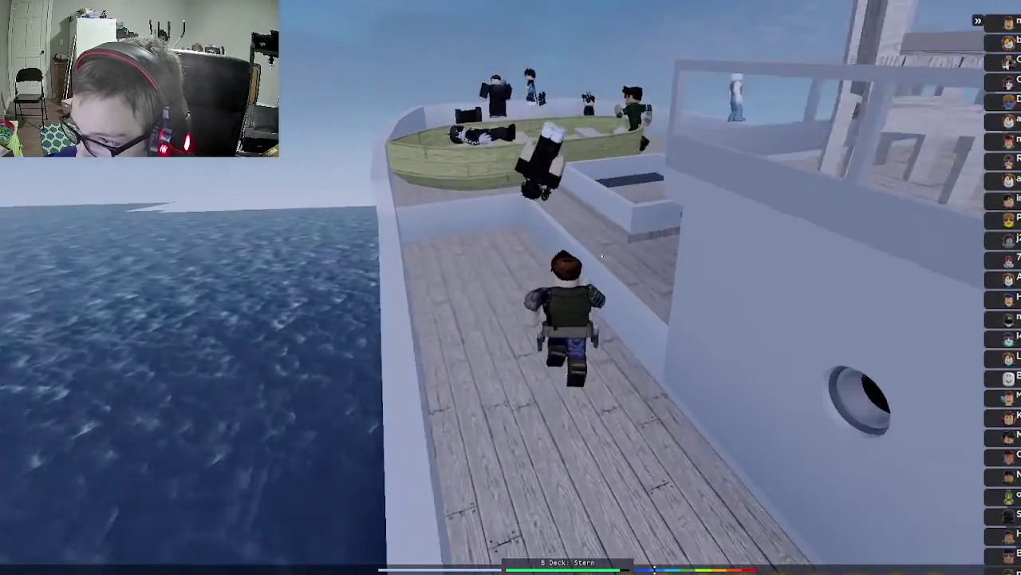
pyautogui.press('w')
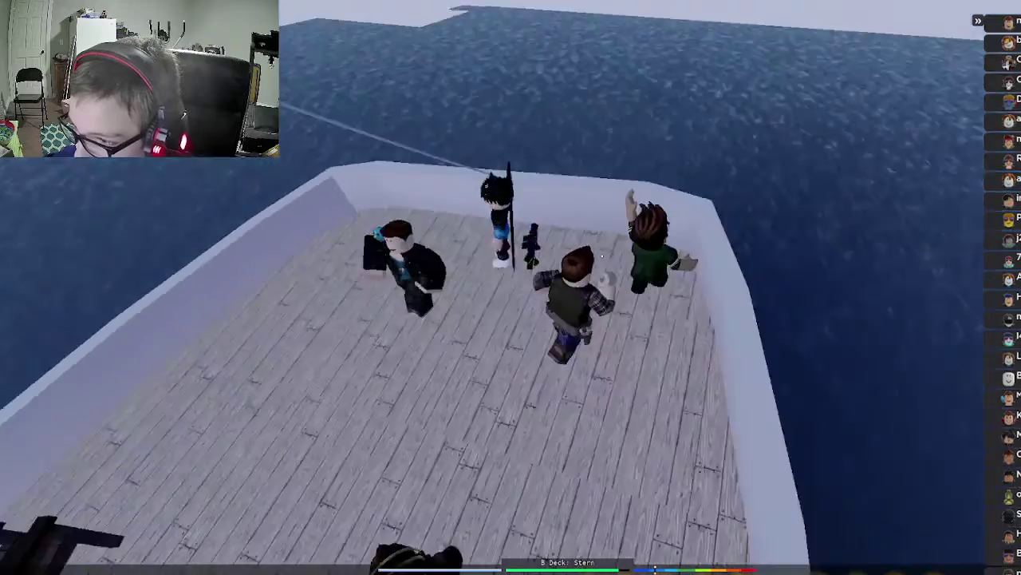
pyautogui.moveTo(511, 288); pyautogui.dragTo(718, 288)
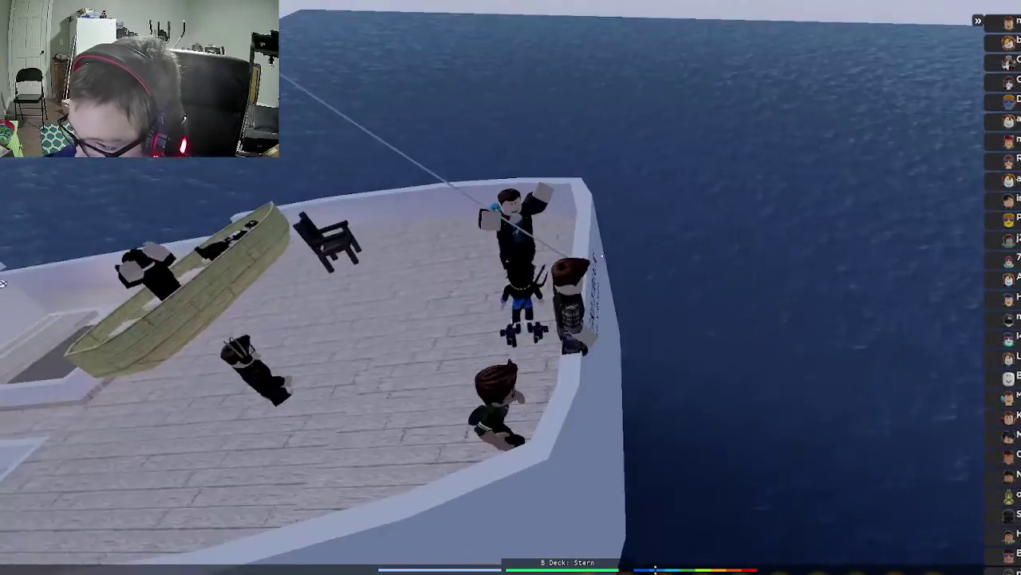
pyautogui.moveTo(511, 287); pyautogui.dragTo(319, 240)
pyautogui.moveTo(511, 287); pyautogui.dragTo(678, 239)
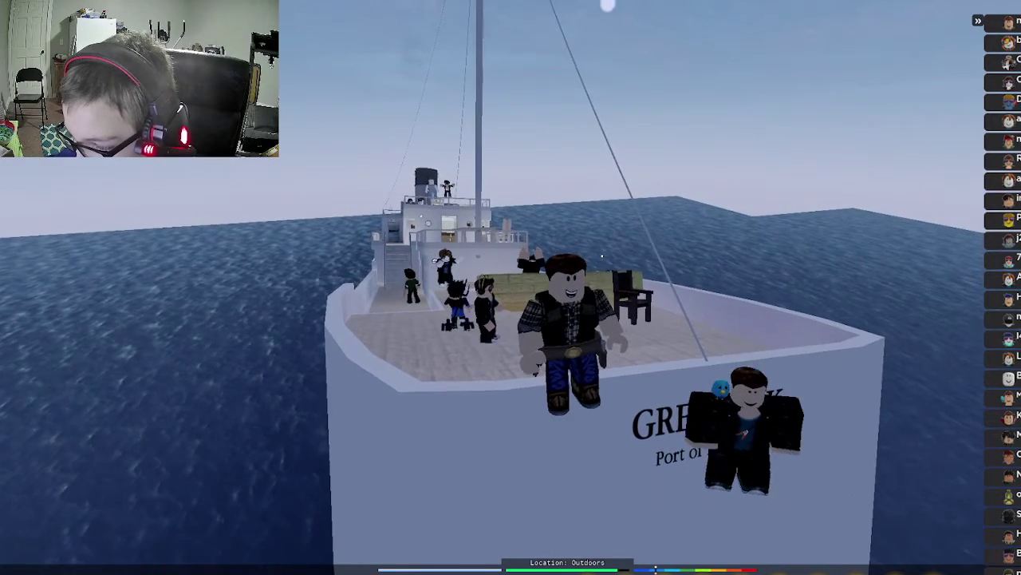
pyautogui.scroll(-3, 602, 255)
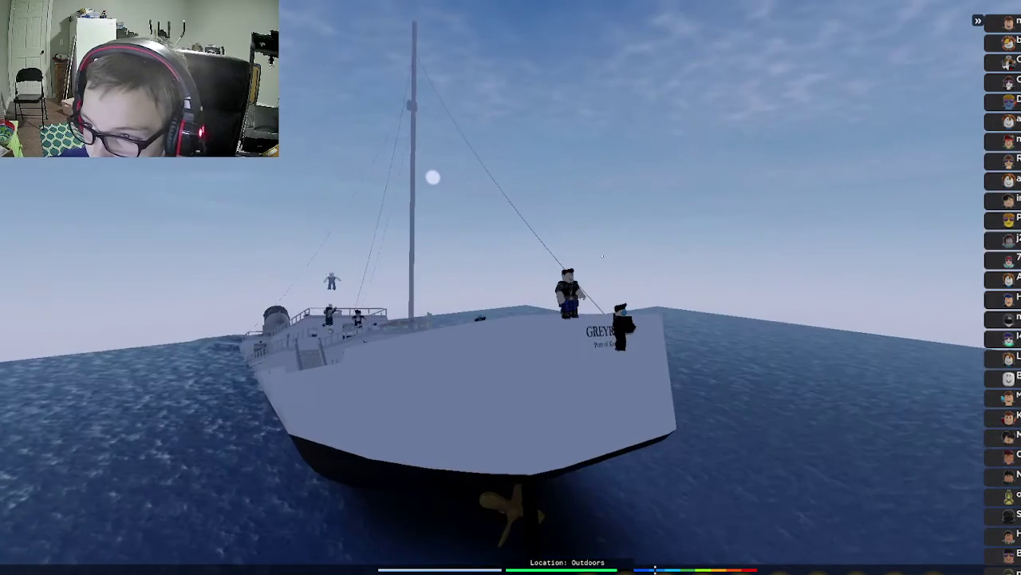
pyautogui.moveTo(603, 255)
pyautogui.mouseDown()
pyautogui.moveTo(559, 256)
pyautogui.moveTo(603, 304)
pyautogui.mouseUp()
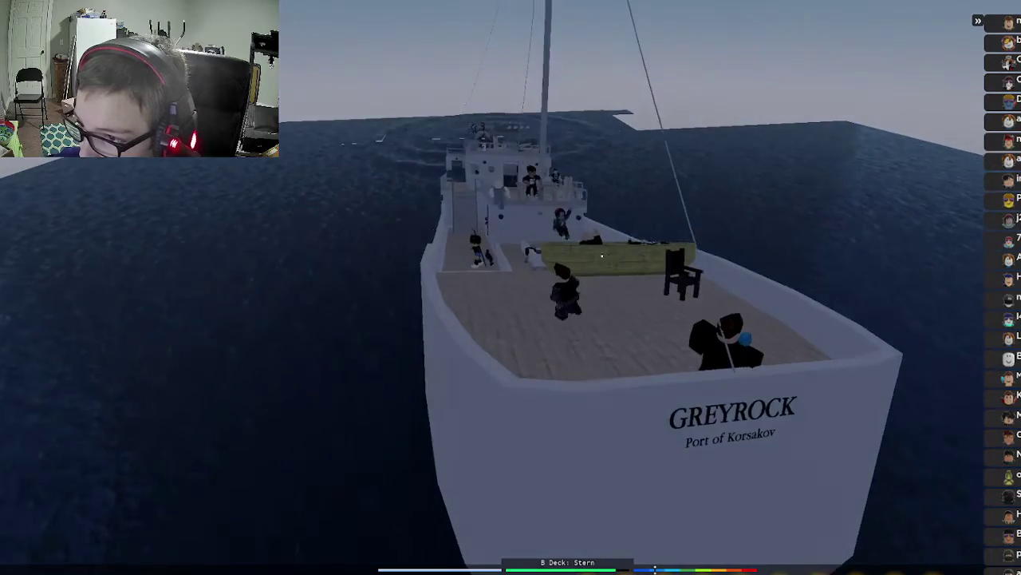
pyautogui.scroll(5, 602, 256)
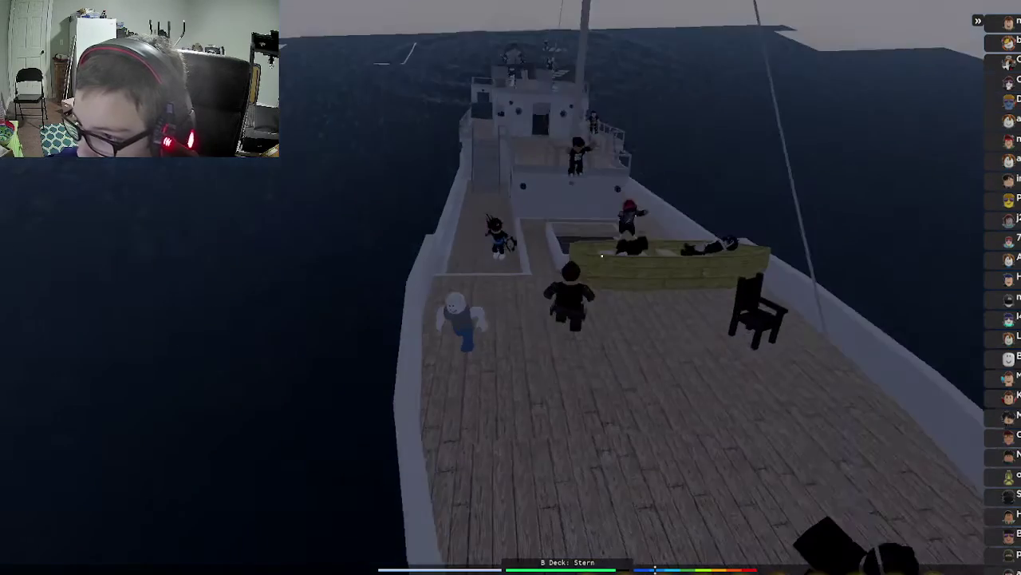
pyautogui.moveTo(602, 256); pyautogui.dragTo(575, 271)
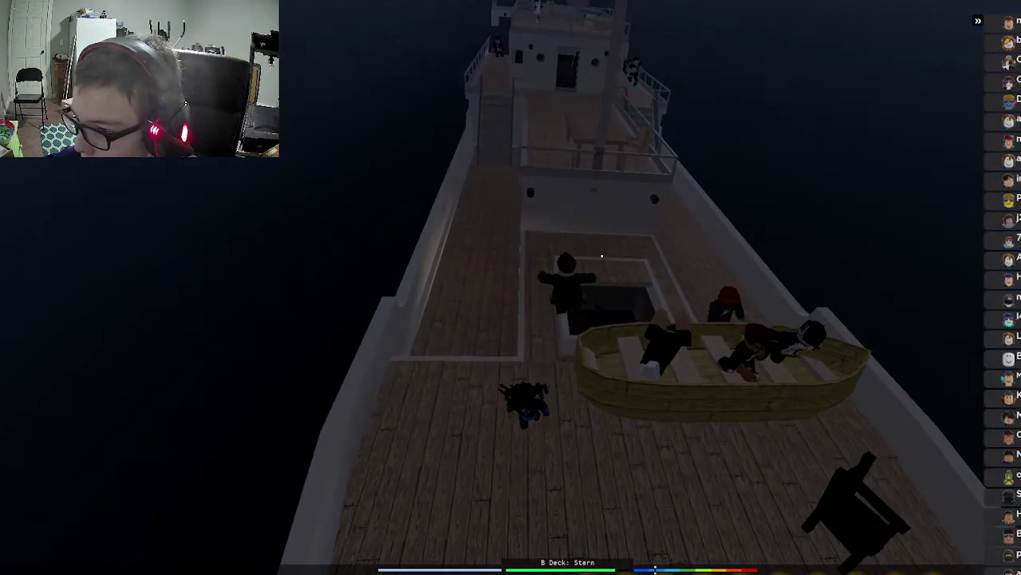
# Walk forward from the stern, jumping past the lifeboat toward the superstructure.
pyautogui.press('w')
pyautogui.press('space')
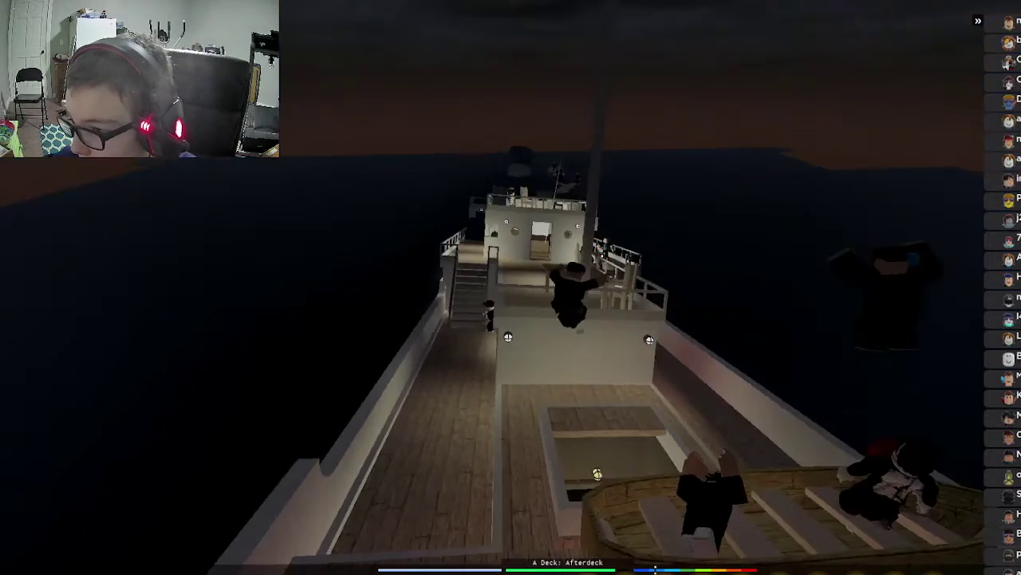
pyautogui.scroll(5, 511, 288)
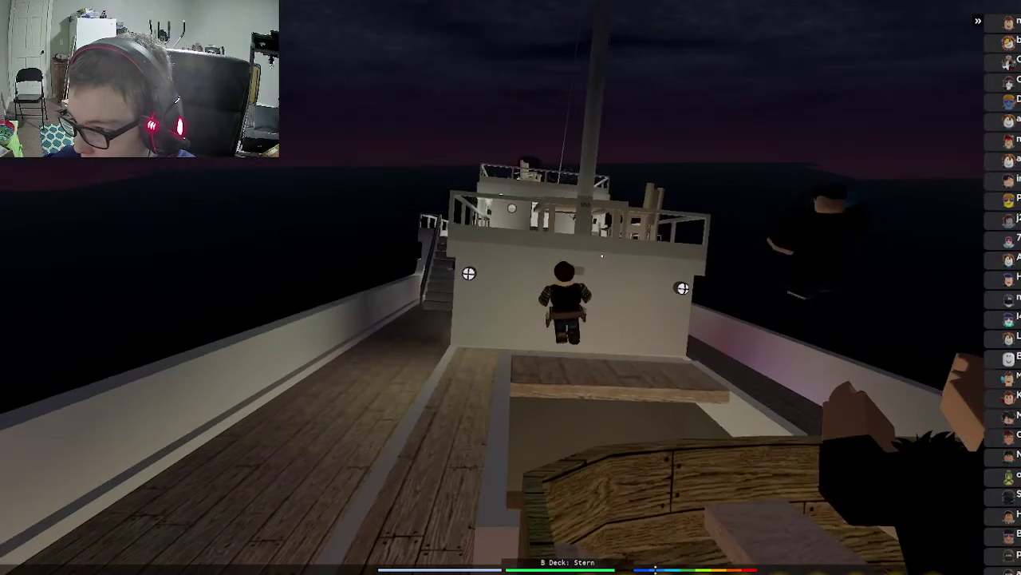
pyautogui.press('w')
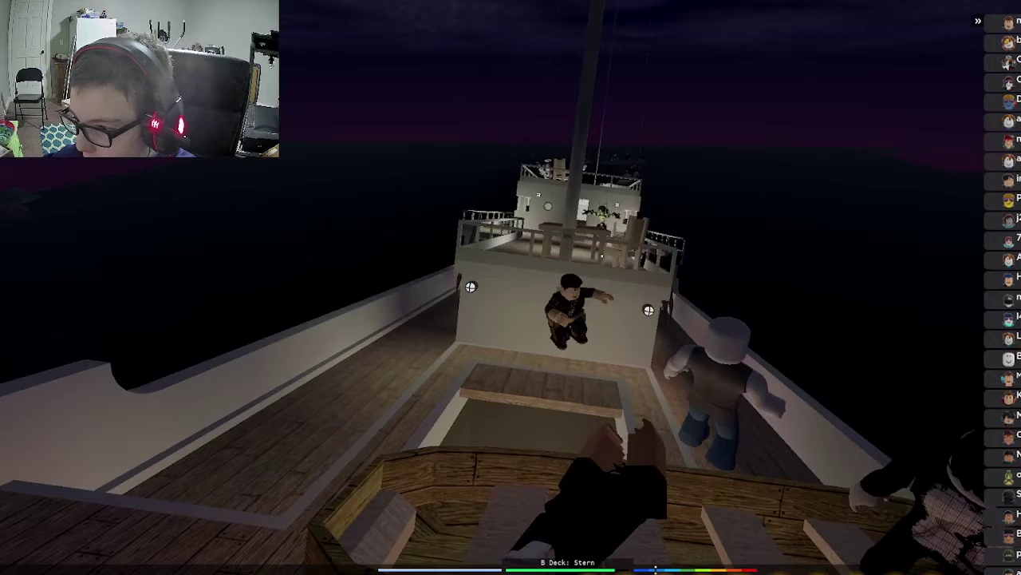
pyautogui.scroll(-5, 511, 288)
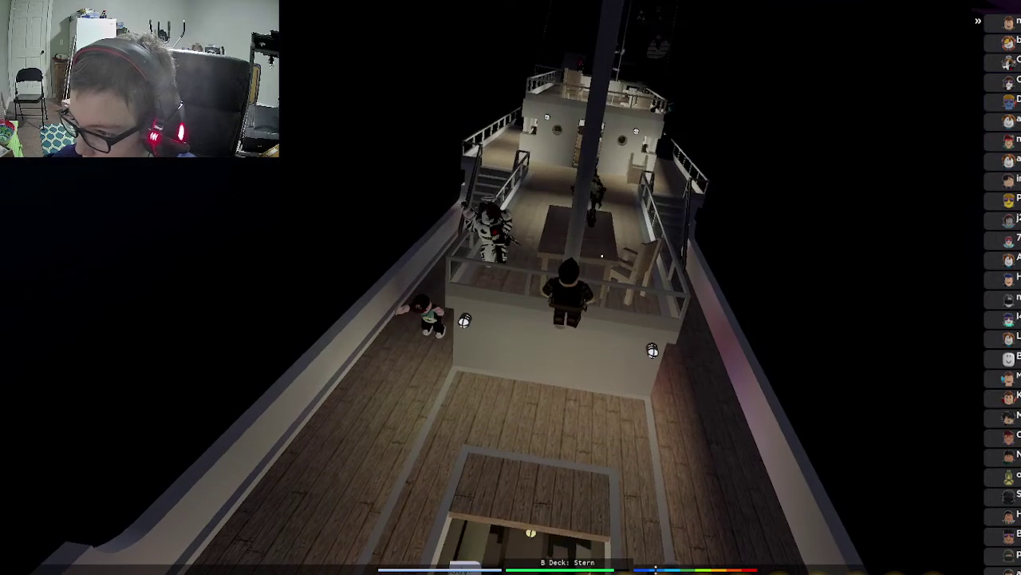
pyautogui.moveTo(511, 239); pyautogui.dragTo(510, 359)
# Move up onto the afterdeck and climb high up the aft mast.
pyautogui.press('w')
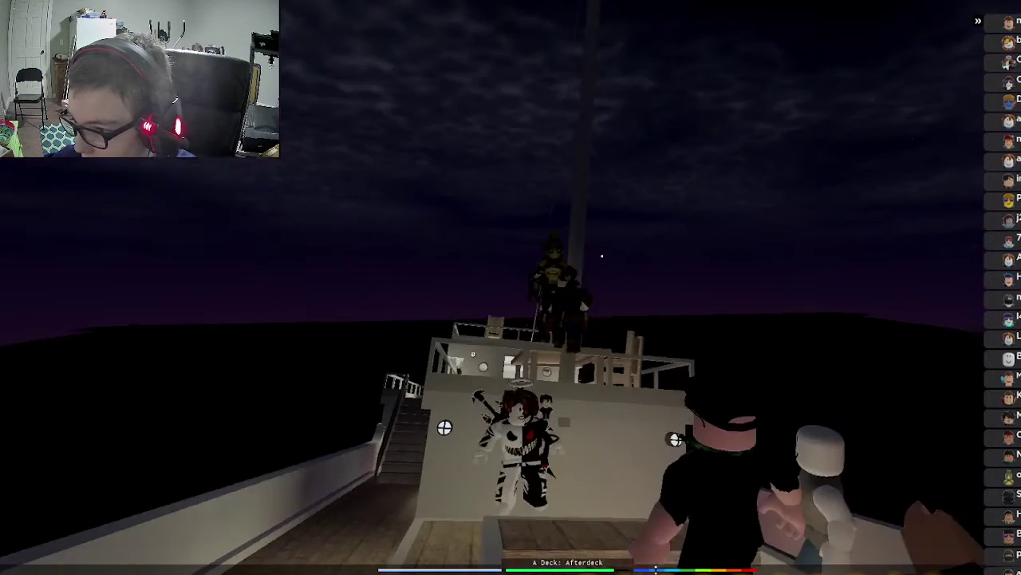
pyautogui.press('w')
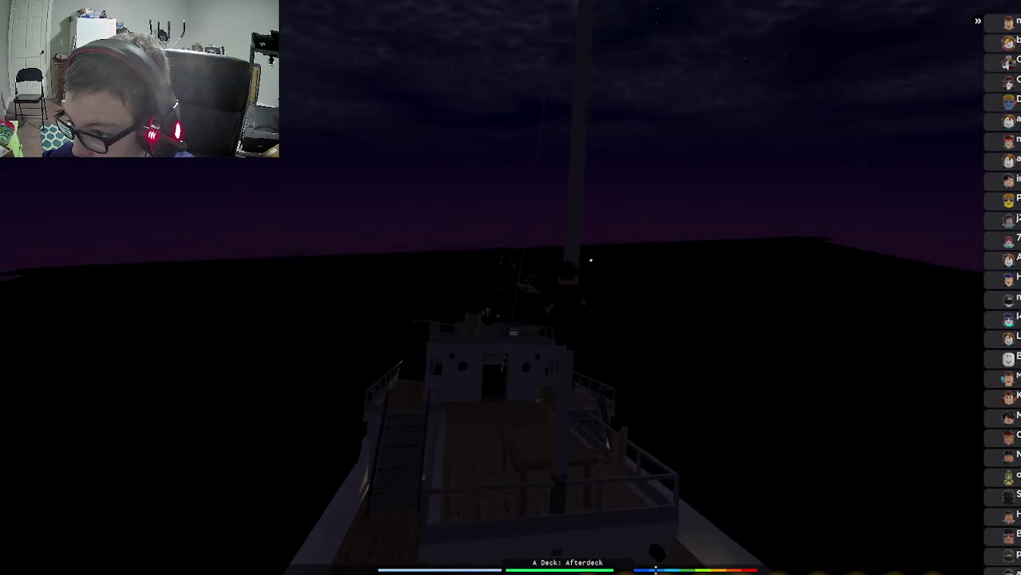
pyautogui.press('w')
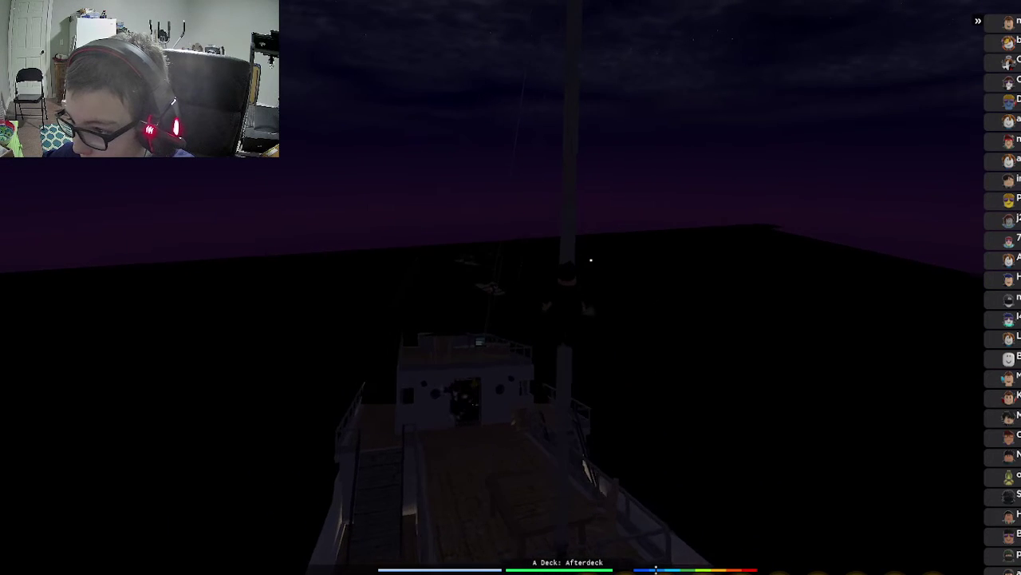
pyautogui.press('w')
pyautogui.press('w')
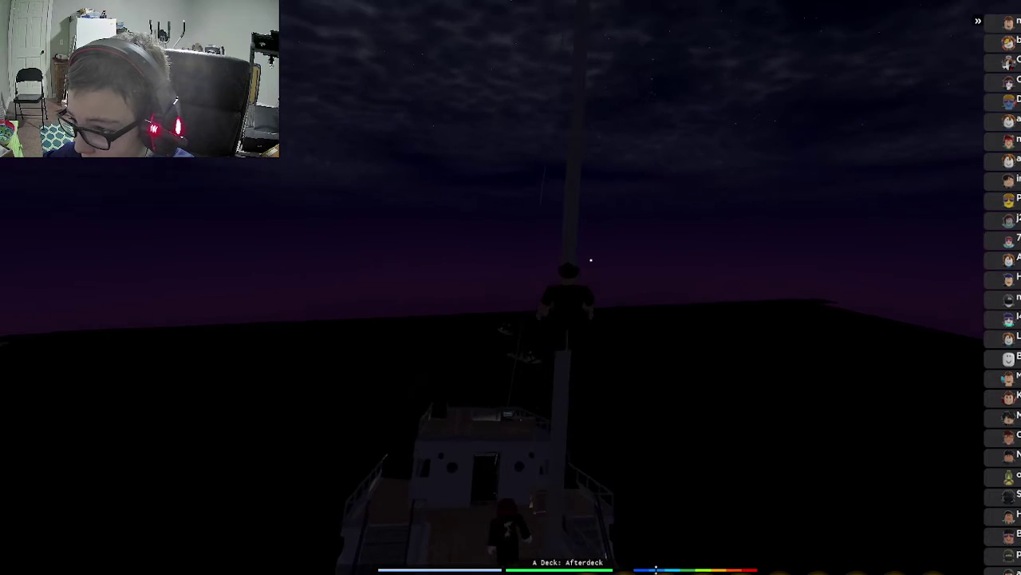
pyautogui.press('w')
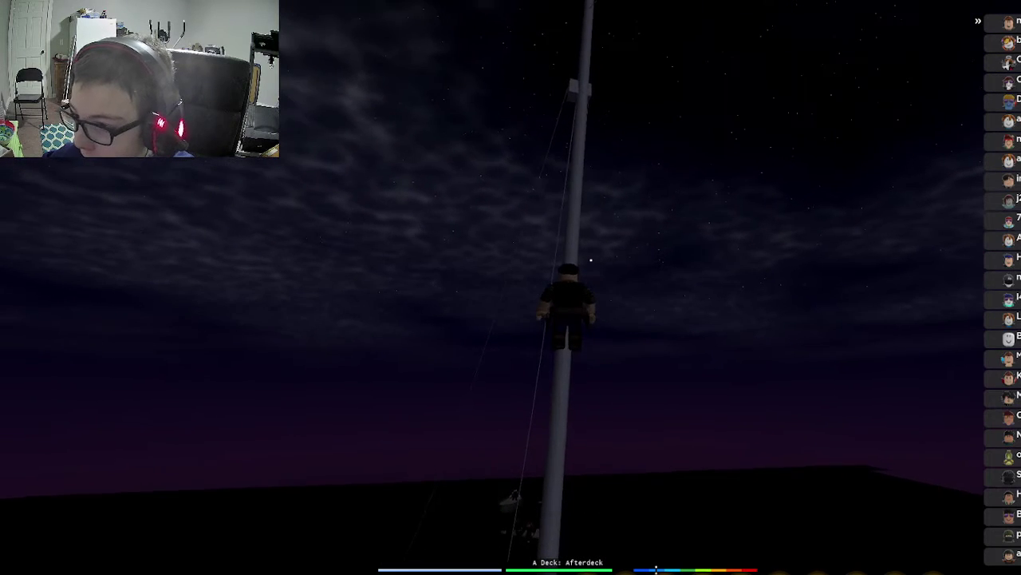
# Climb toward the top of the aft mast and look down at the deck far below.
pyautogui.press('w')
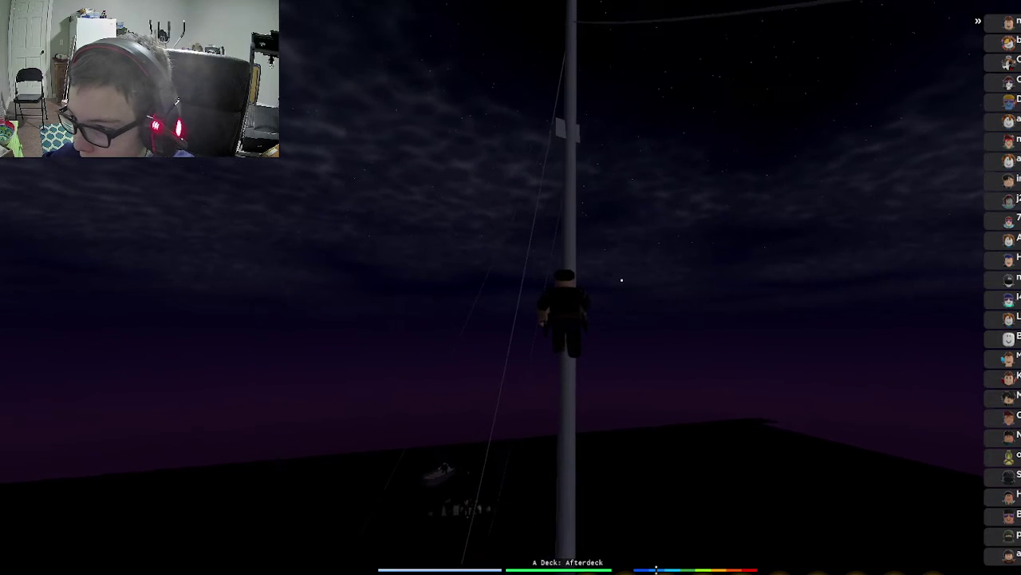
pyautogui.press('w')
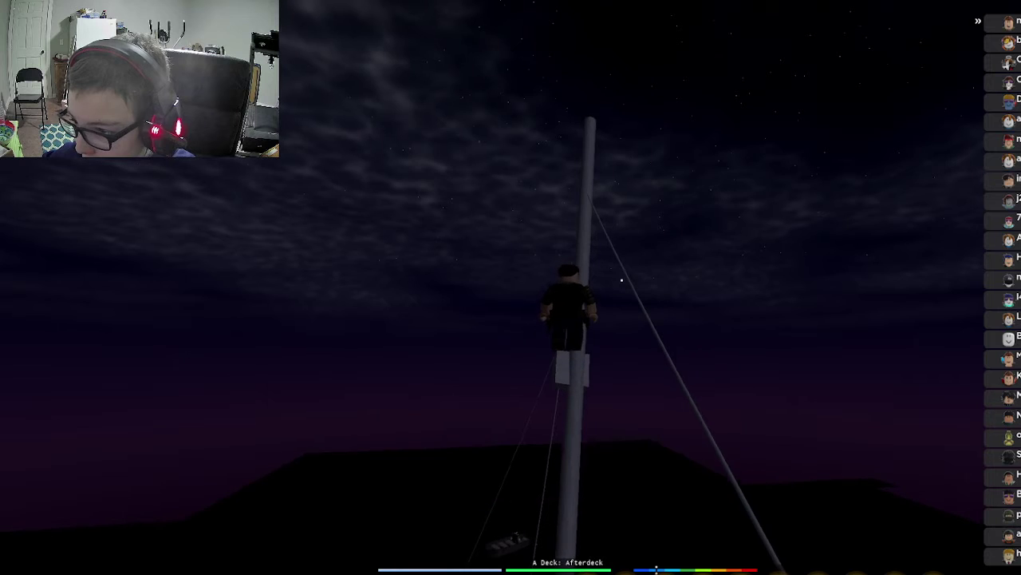
pyautogui.press('w')
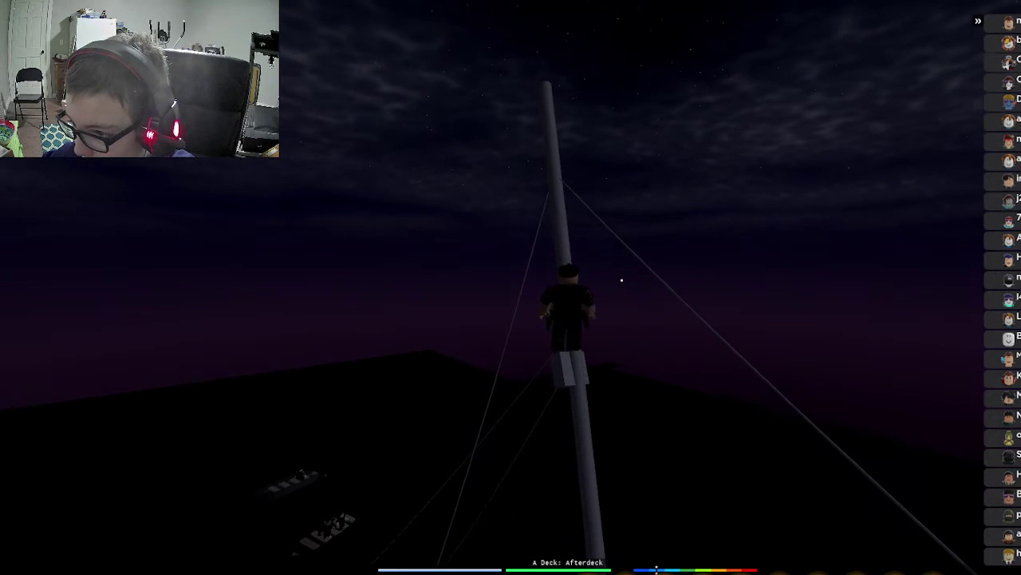
pyautogui.moveTo(621, 279); pyautogui.dragTo(621, 279)
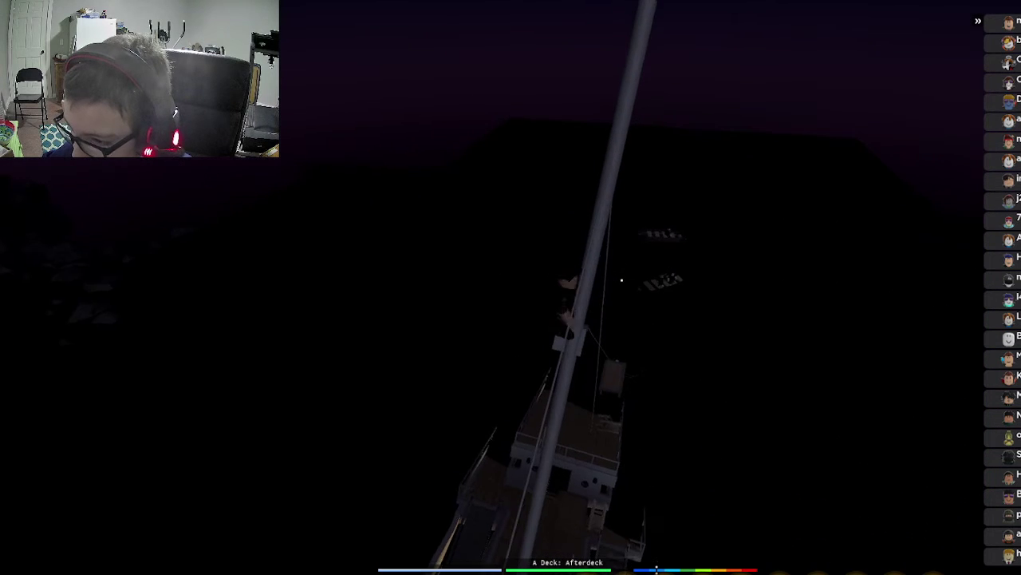